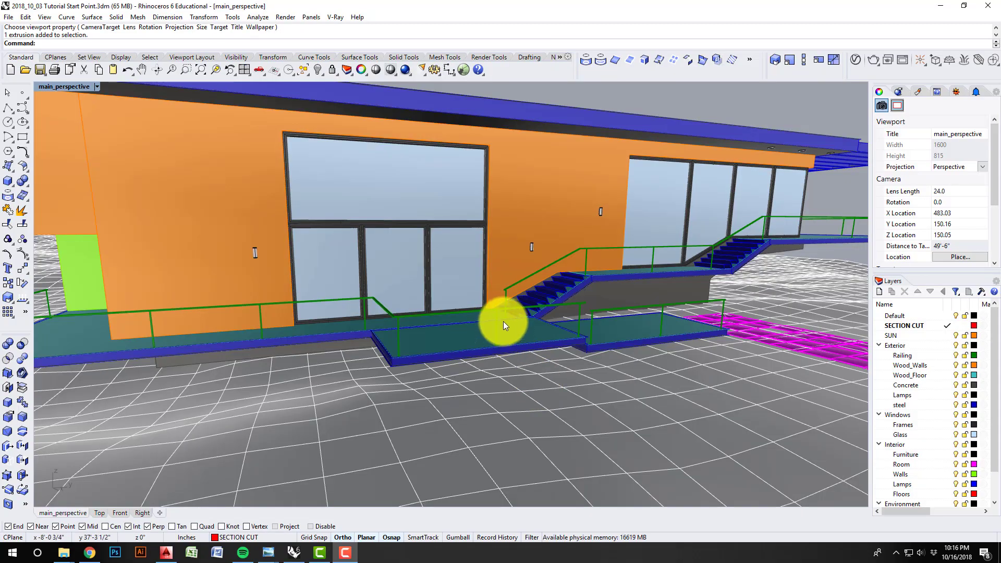
Step: Orbit and zoom around the building, past the entrance doors, to the big window wall
right_click_drag(502, 321, 312, 327)
scroll(315, 327, "down", 4)
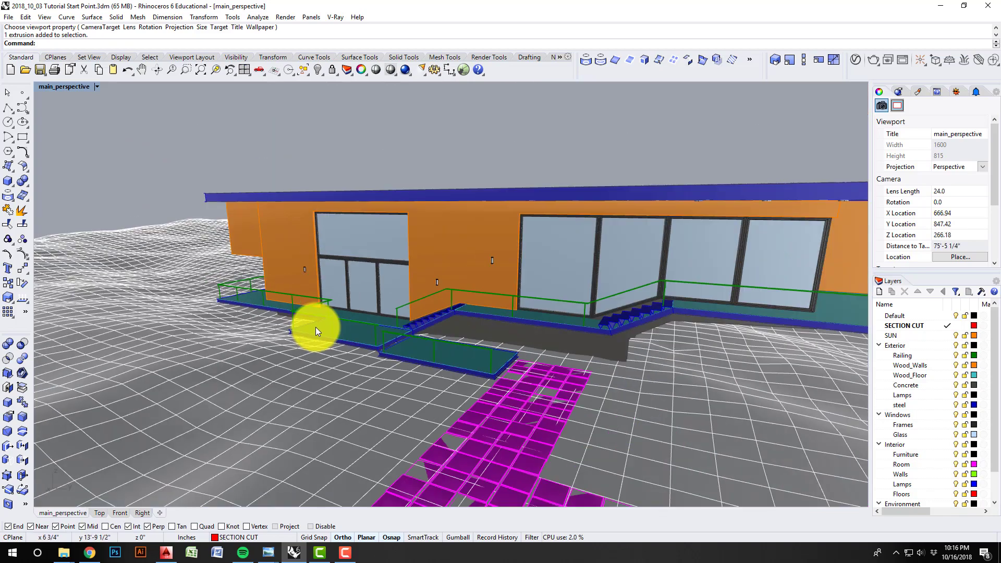
right_click_drag(490, 348, 401, 344)
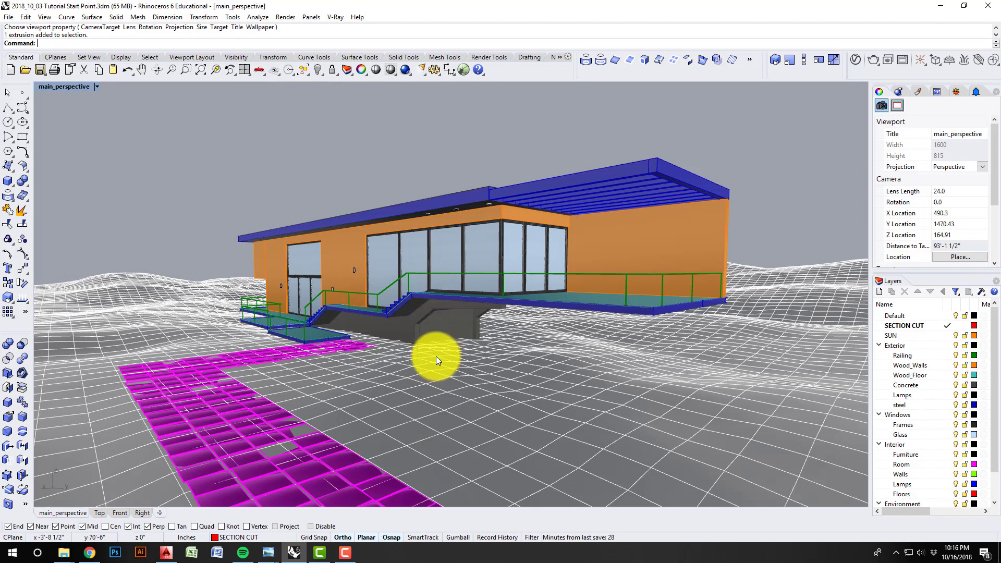
right_click_drag(436, 356, 385, 344)
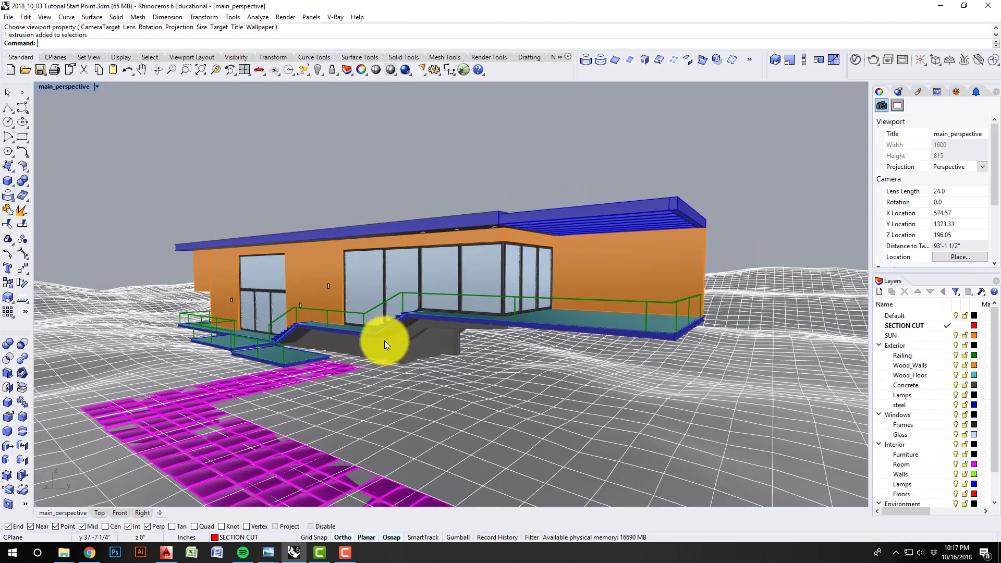
scroll(236, 327, "up", 8)
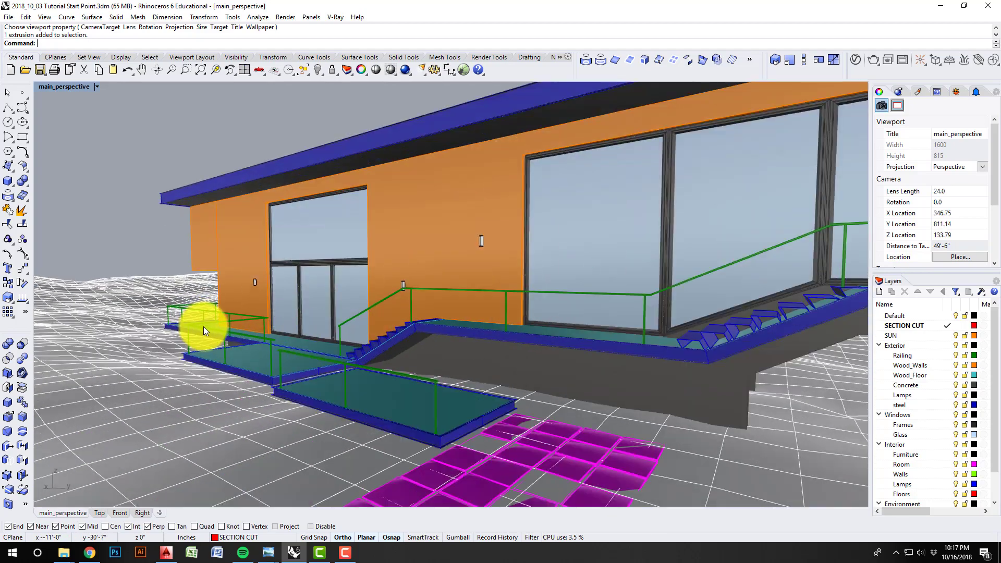
scroll(307, 346, "up", 10)
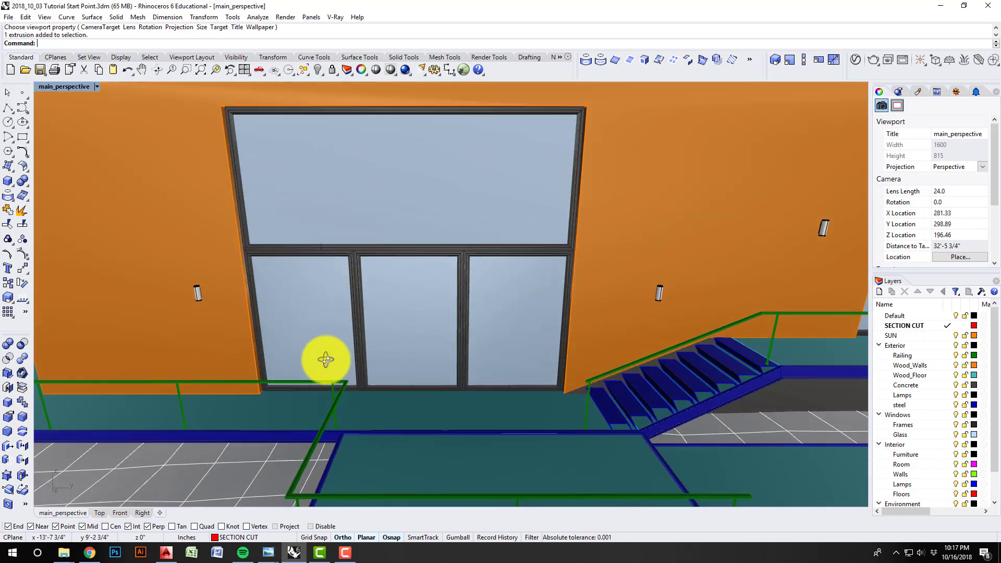
right_click_drag(442, 336, 387, 348)
scroll(432, 341, "up", 2)
scroll(442, 338, "up", 4)
left_click(445, 329)
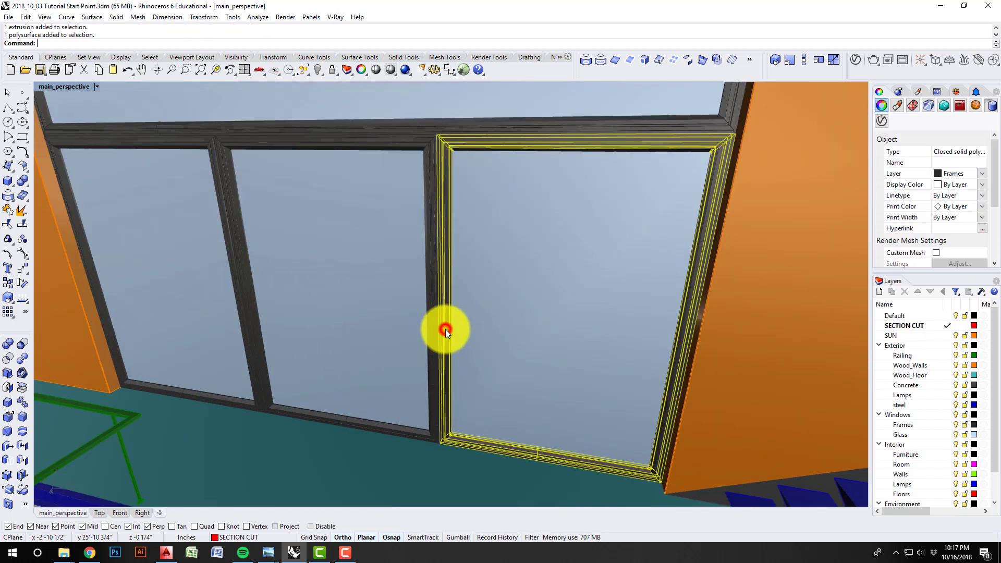
right_click_drag(461, 337, 459, 347)
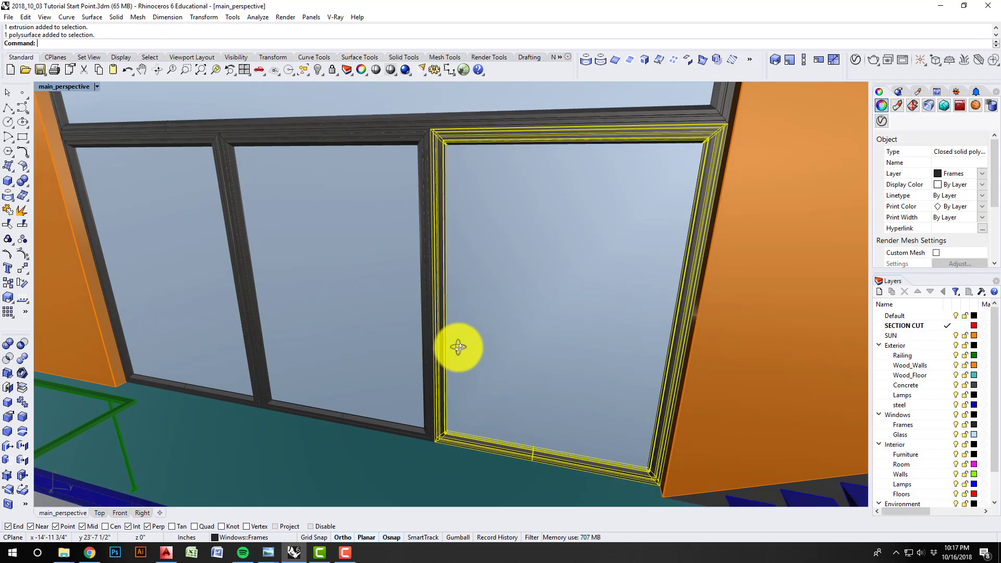
left_click(507, 323)
scroll(506, 344, "up", 5)
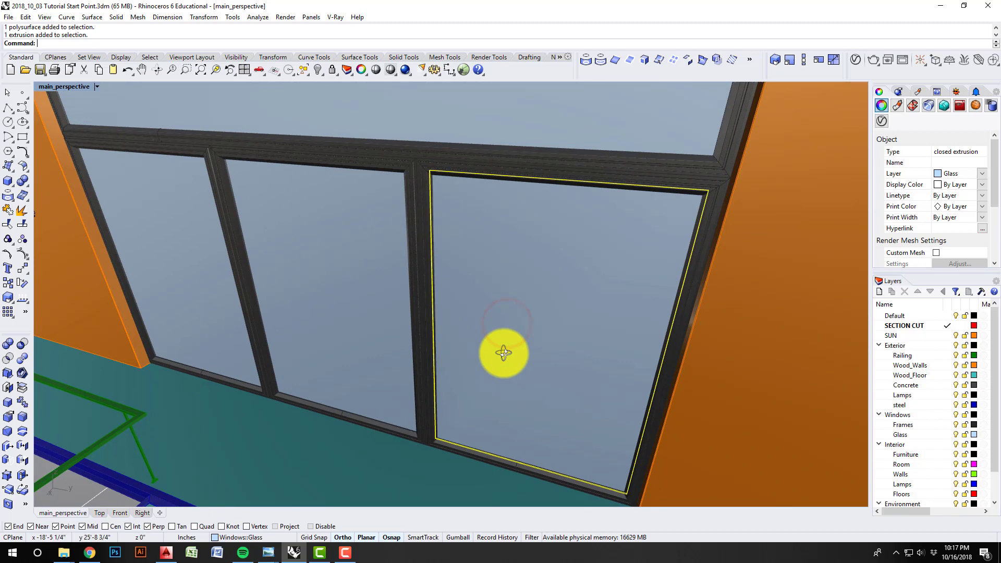
scroll(489, 418, "down", 5)
right_click_drag(481, 409, 475, 388)
key("Escape")
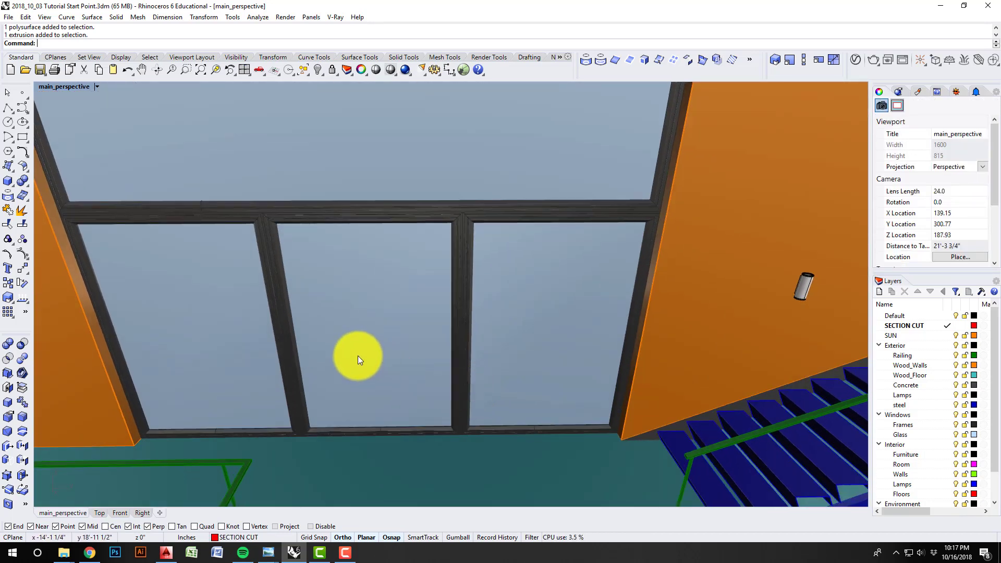
Step: Delete the middle glass pane, the left frame and the left glass pane
left_click(357, 356)
right_click_drag(390, 372, 384, 368)
key("Delete")
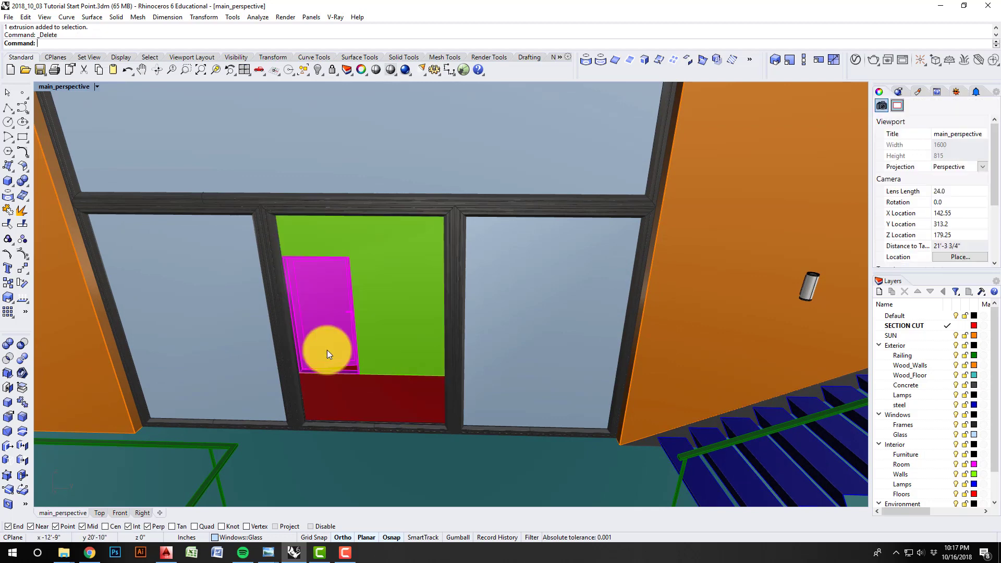
left_click(290, 337)
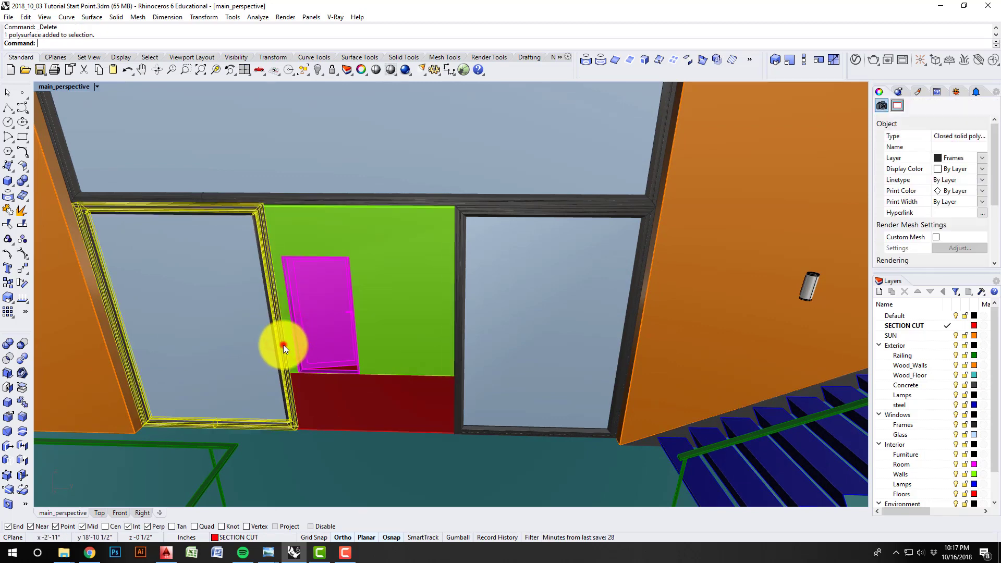
key("Delete")
left_click(257, 345)
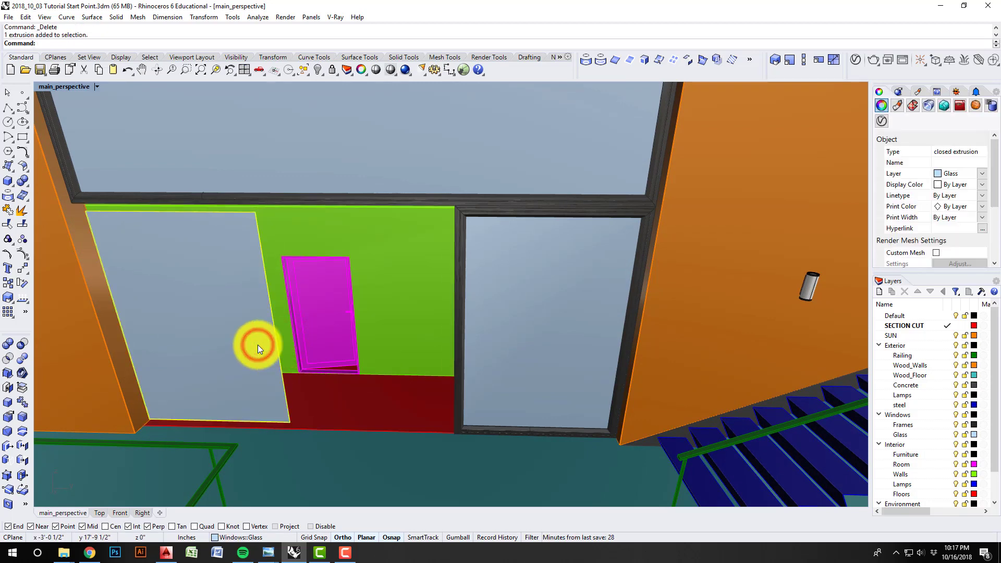
key("Delete")
right_click_drag(257, 345, 426, 363)
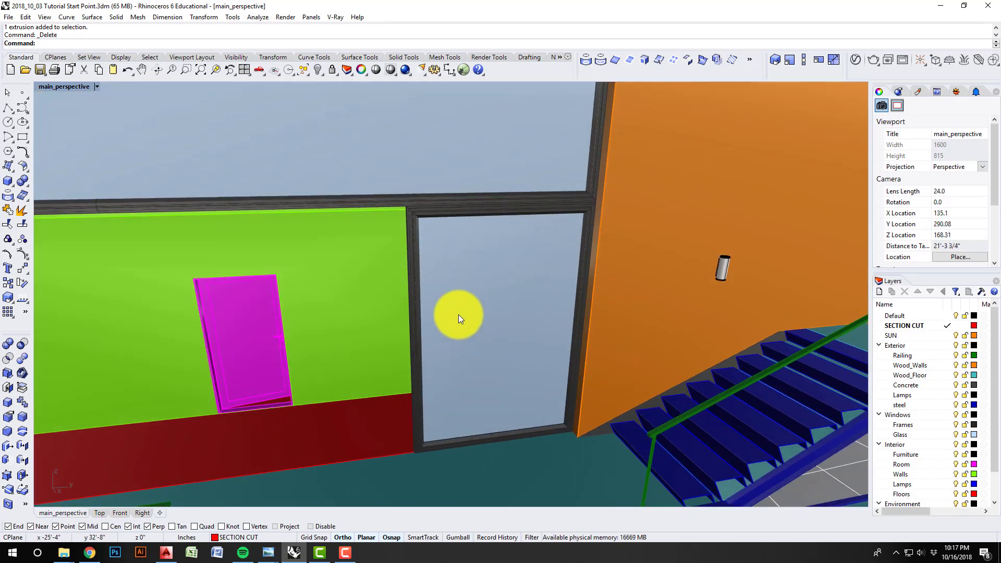
left_click(458, 314)
right_click_drag(452, 323, 456, 345)
key("Escape")
Step: Select the remaining glass pane and add its frame to the selection
scroll(392, 322, "up", 6)
left_click(455, 330)
scroll(454, 330, "down", 8)
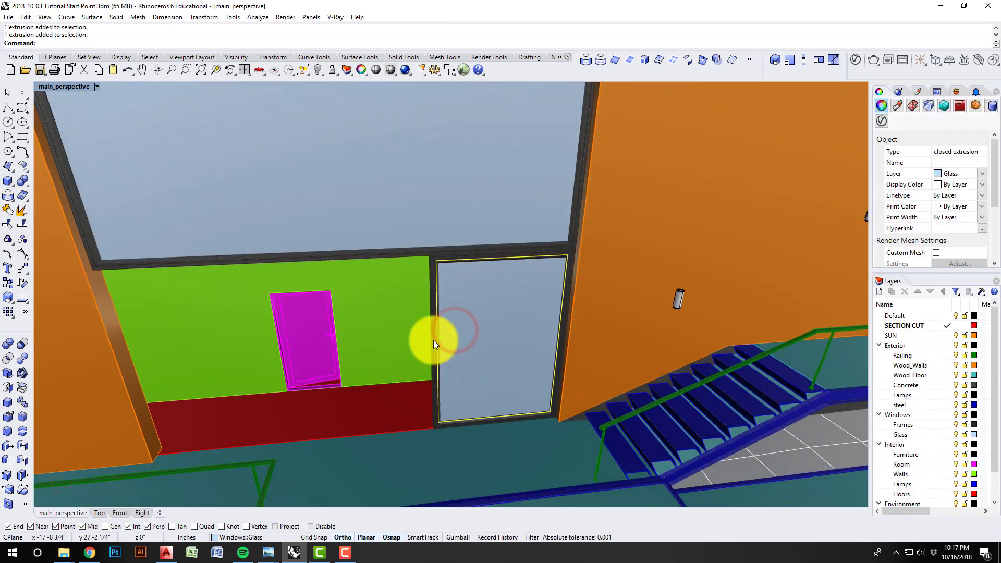
scroll(433, 339, "up", 3)
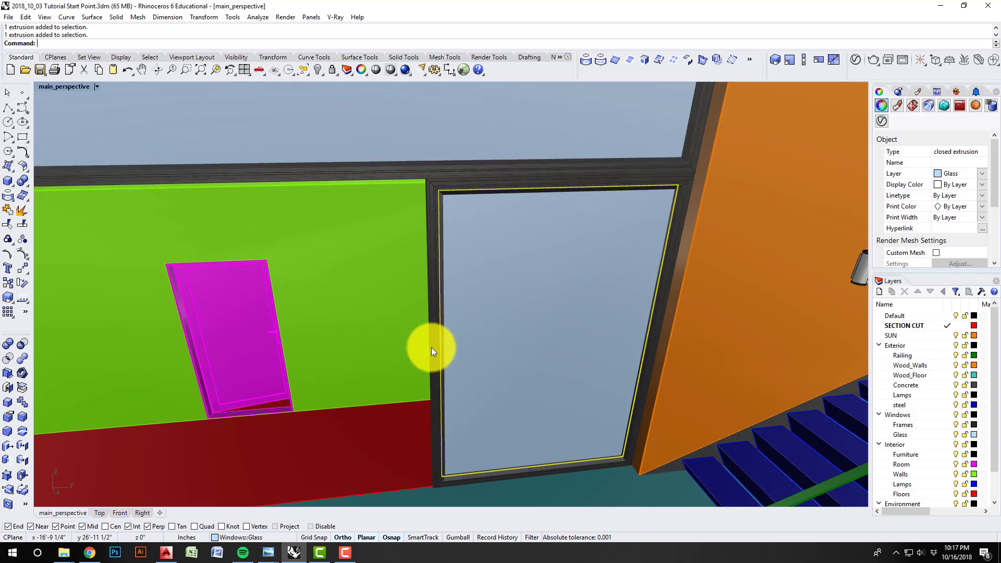
mouse_move(449, 358)
right_mouse_down()
mouse_move(436, 359)
mouse_move(461, 351)
mouse_move(452, 351)
right_mouse_up()
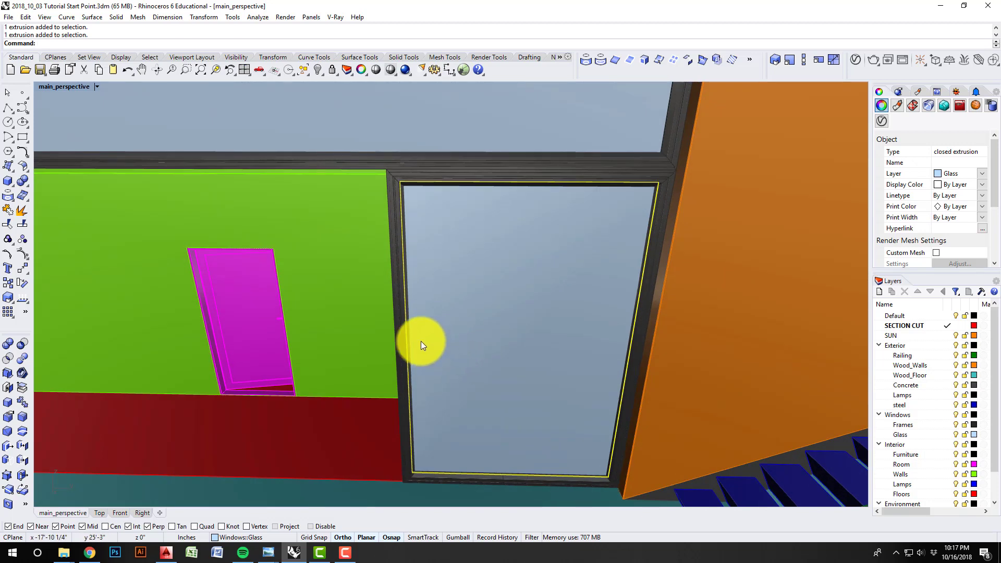
left_click(399, 325, "shift")
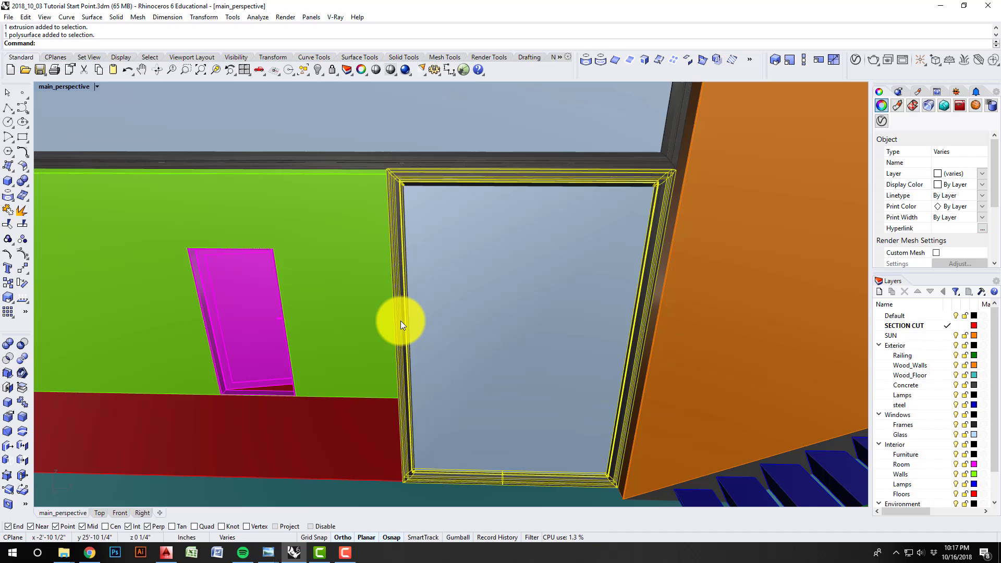
mouse_move(433, 320)
right_mouse_down()
mouse_move(424, 320)
mouse_move(437, 322)
right_mouse_up()
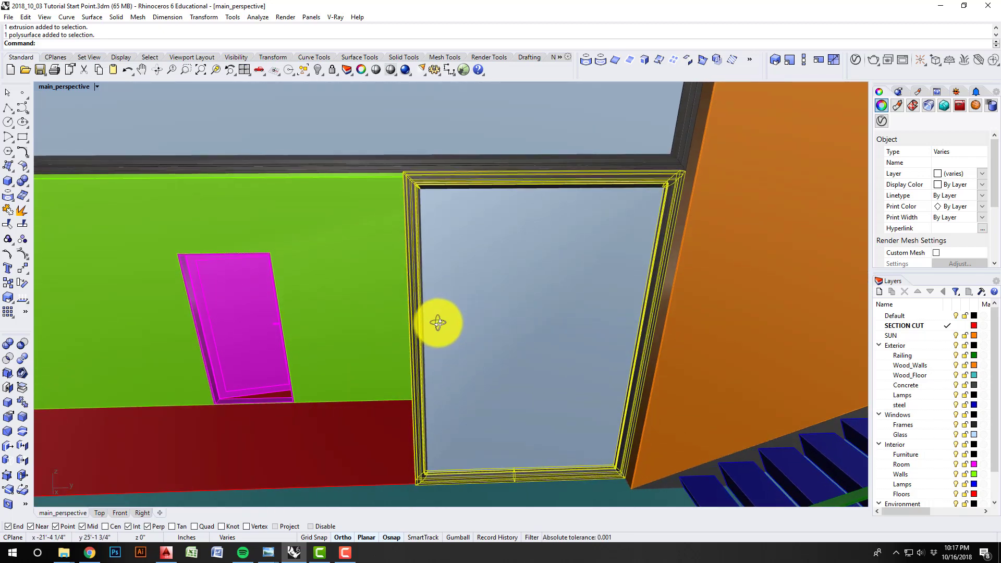
Step: Reselect the glass pane and frame together after clearing the earlier picks
left_click(482, 317, "ctrl")
left_click(410, 338, "ctrl")
right_click_drag(442, 349, 438, 348)
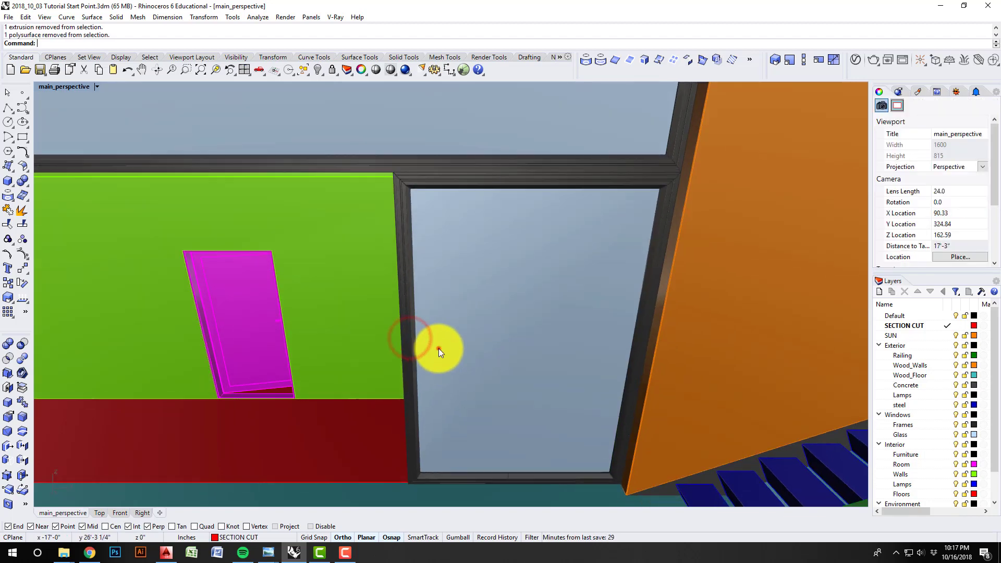
left_click(439, 348)
left_click(409, 340, "shift")
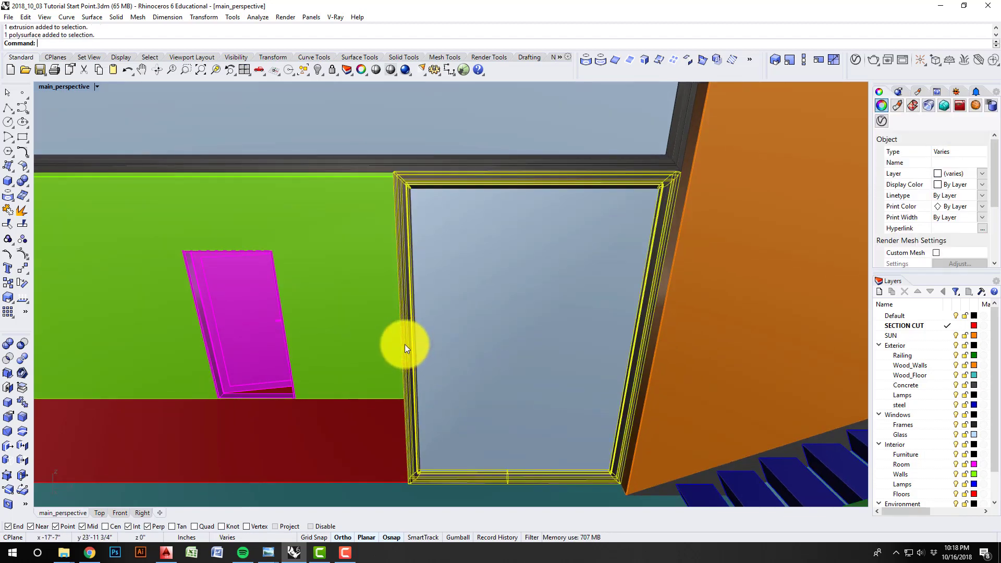
left_click(405, 339, "ctrl")
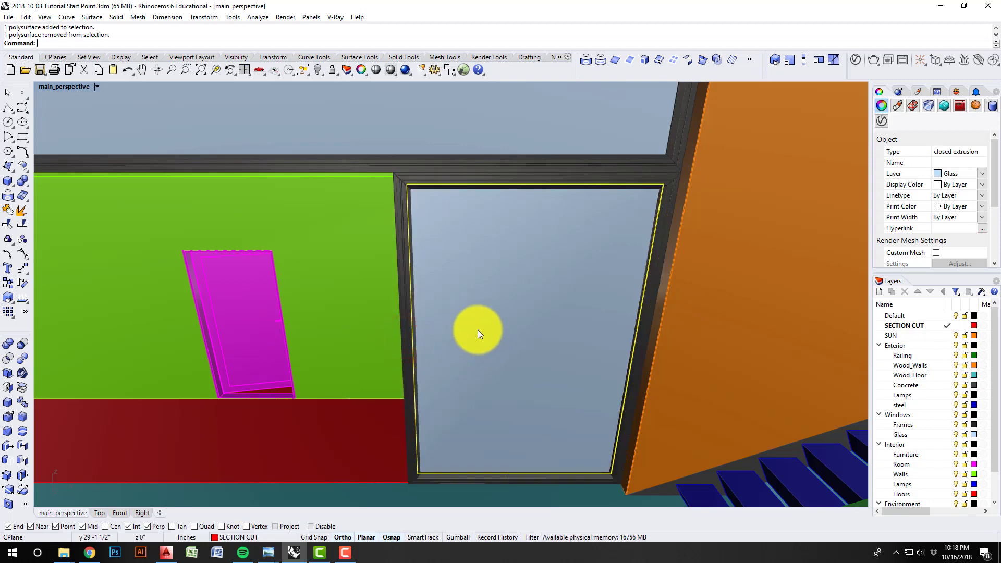
left_click(406, 316, "shift")
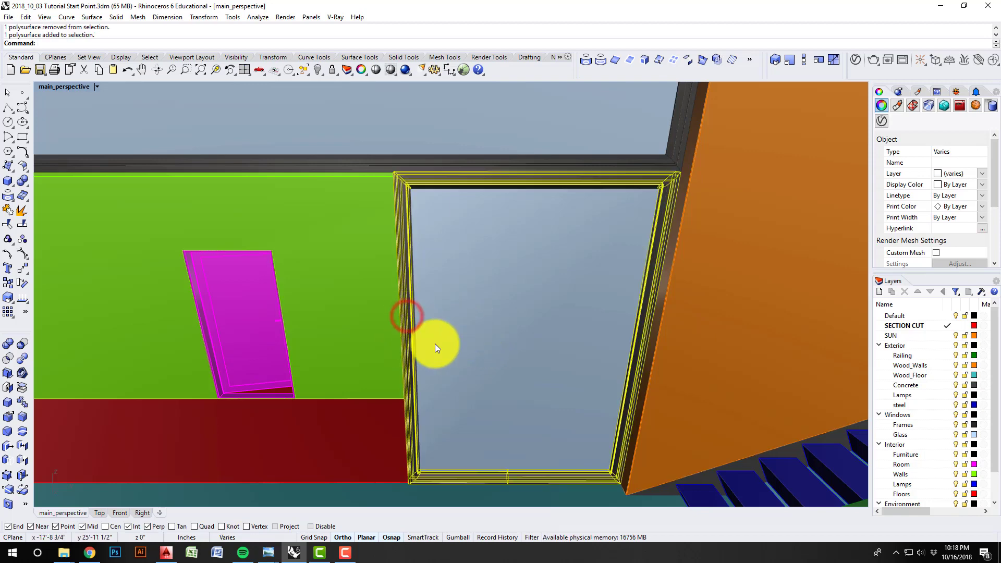
right_click_drag(436, 342, 455, 318)
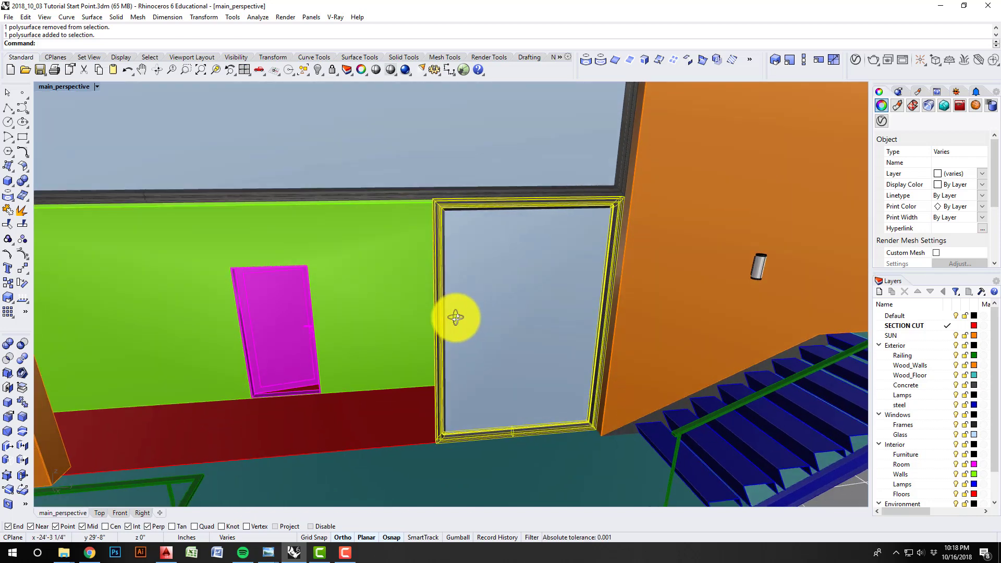
Step: Define a block named 'big window', based at the frame's bottom-right corner
type("block")
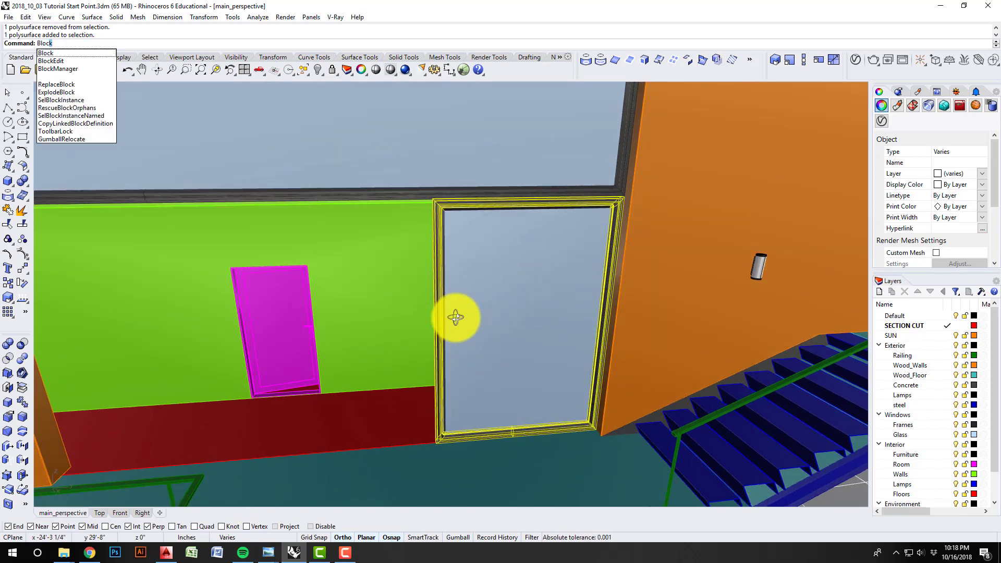
key("Return")
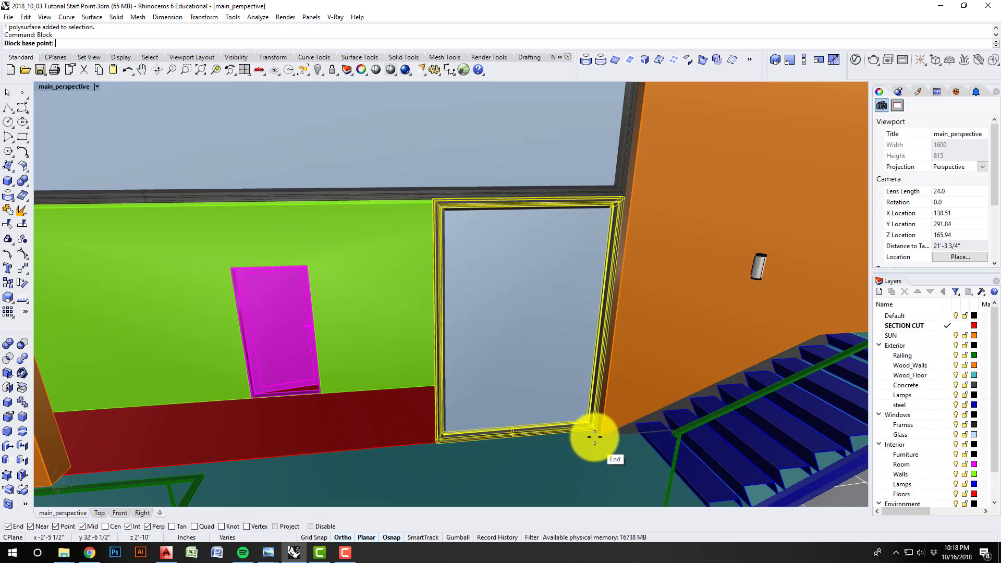
scroll(592, 437, "up", 5)
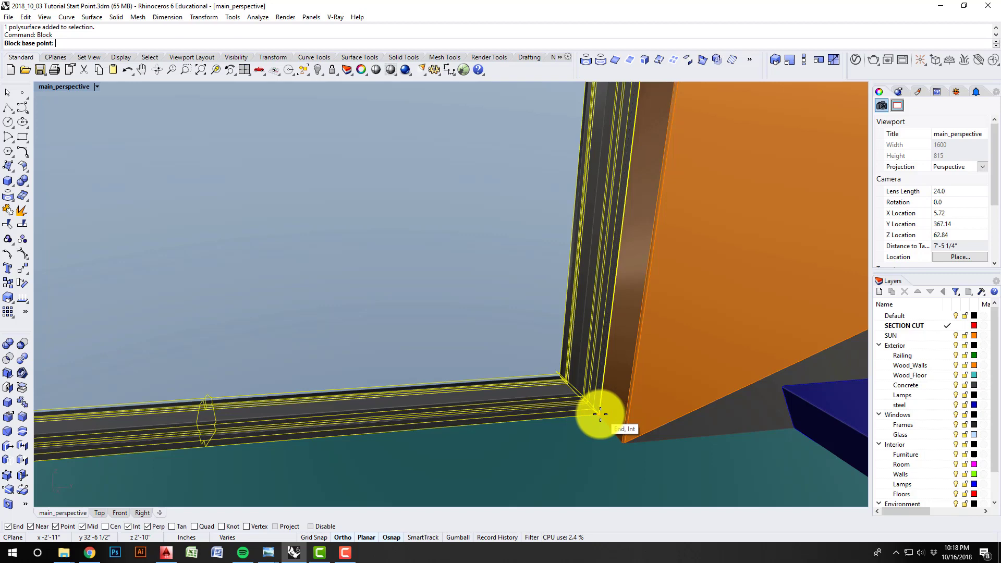
left_click(599, 414)
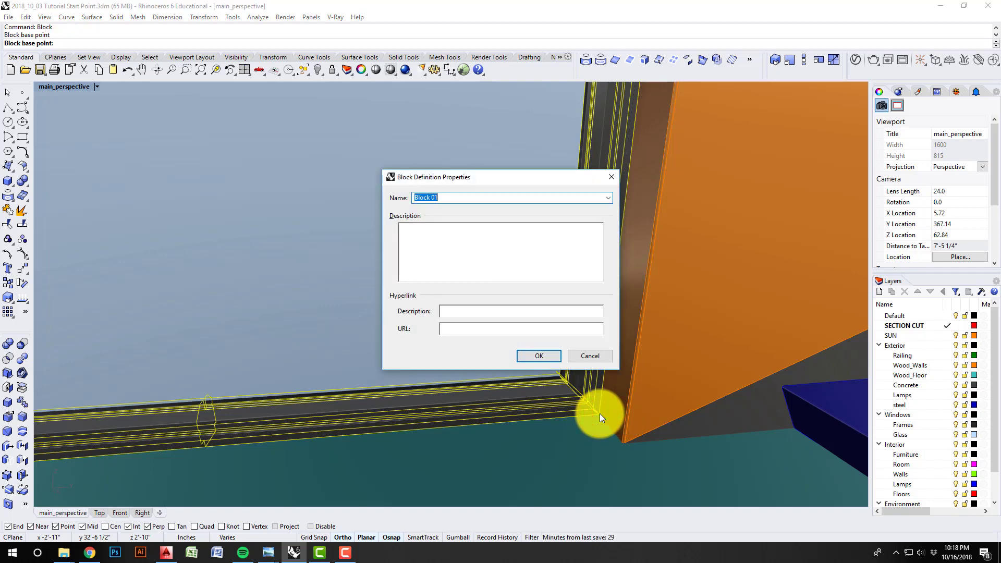
type("big window")
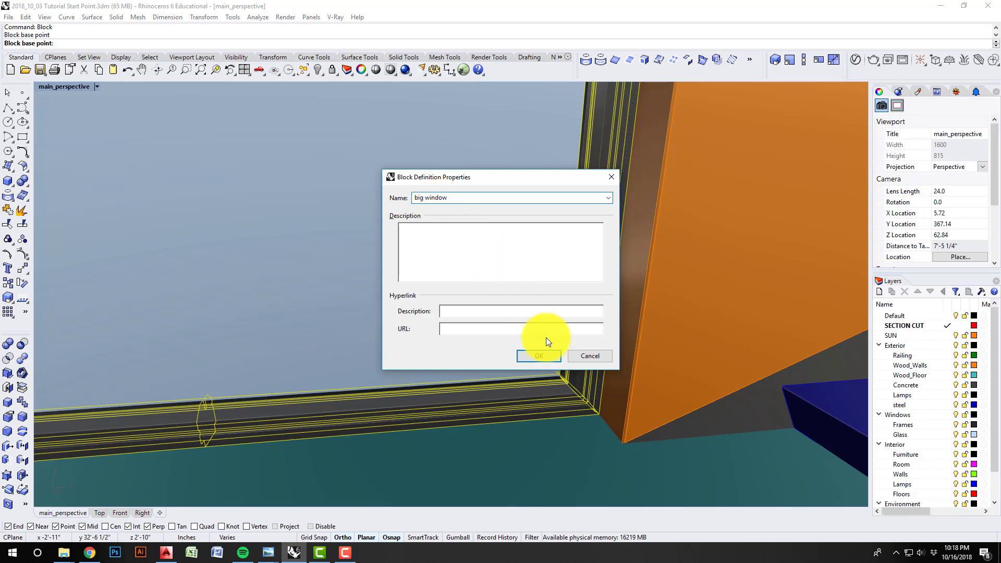
Step: Confirm the Block Definition to create the 'big window' block
left_click(540, 355)
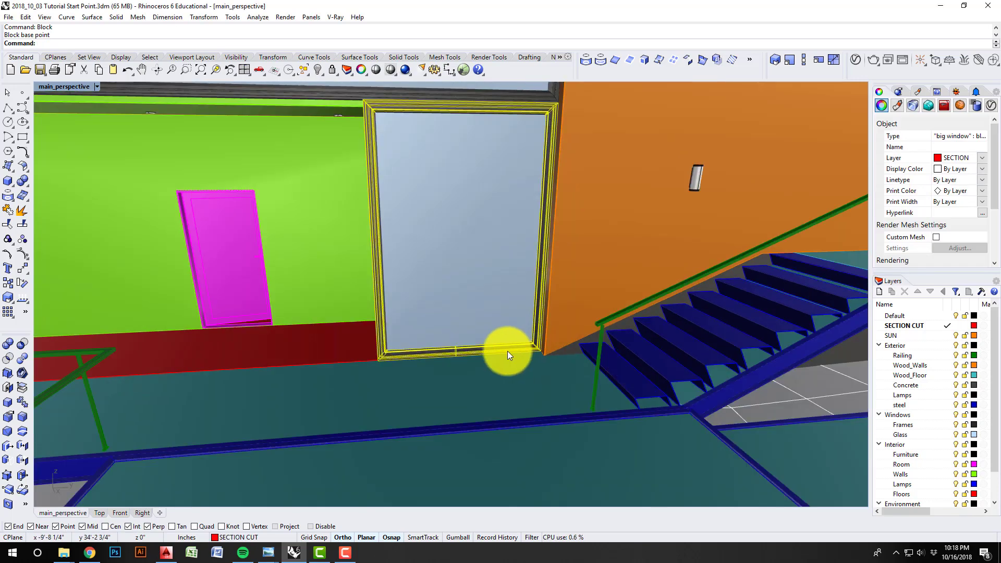
scroll(507, 351, "up", 5)
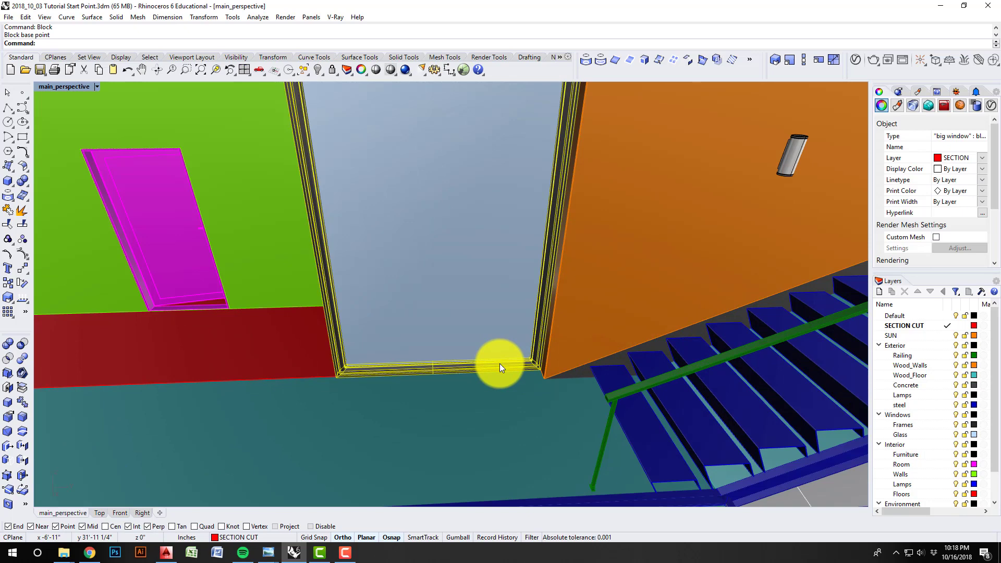
key("Escape")
scroll(411, 323, "down", 4)
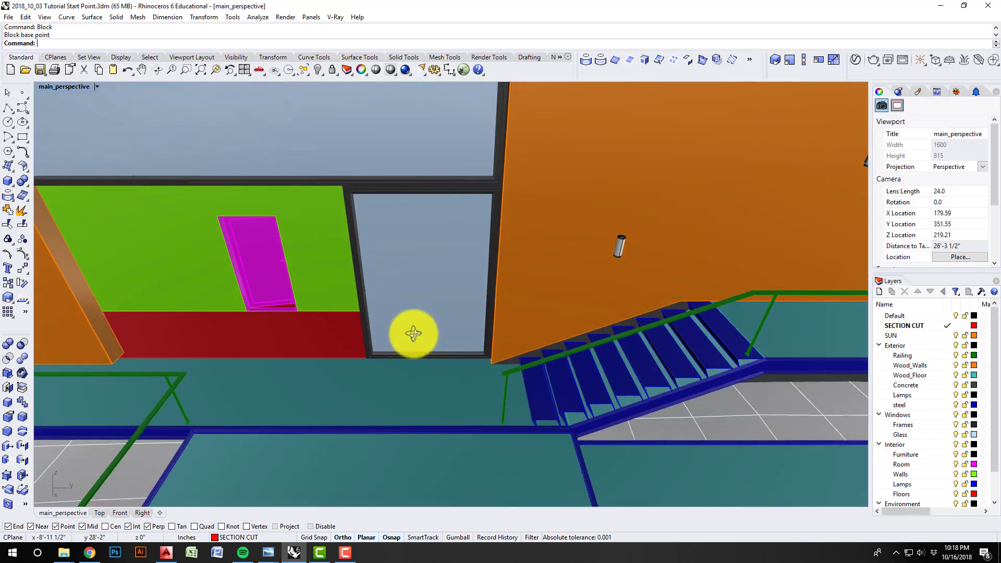
Step: Select the new 'big window' block instance by its frame
left_click(372, 286)
scroll(354, 215, "up", 3)
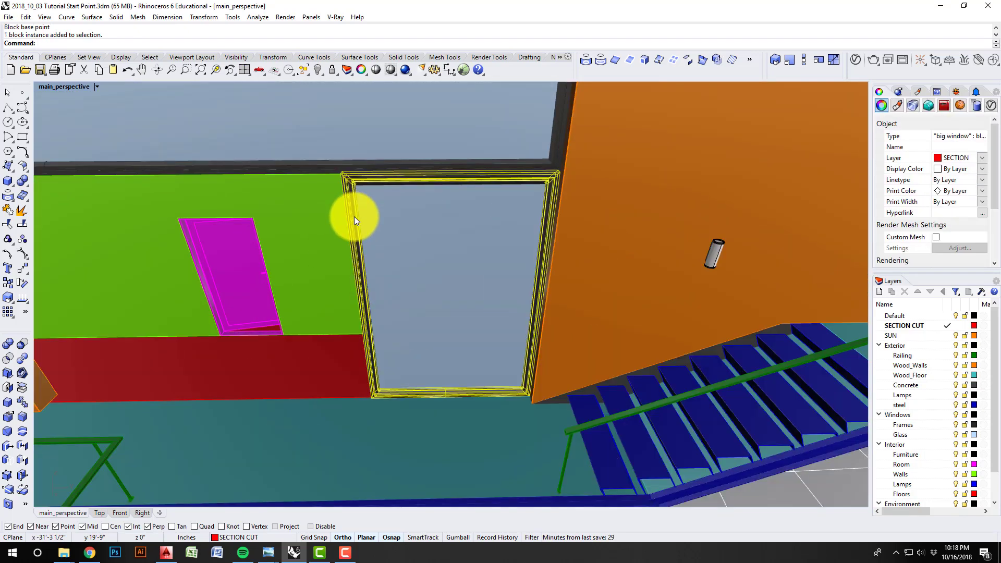
scroll(392, 270, "down", 1)
left_click(358, 256)
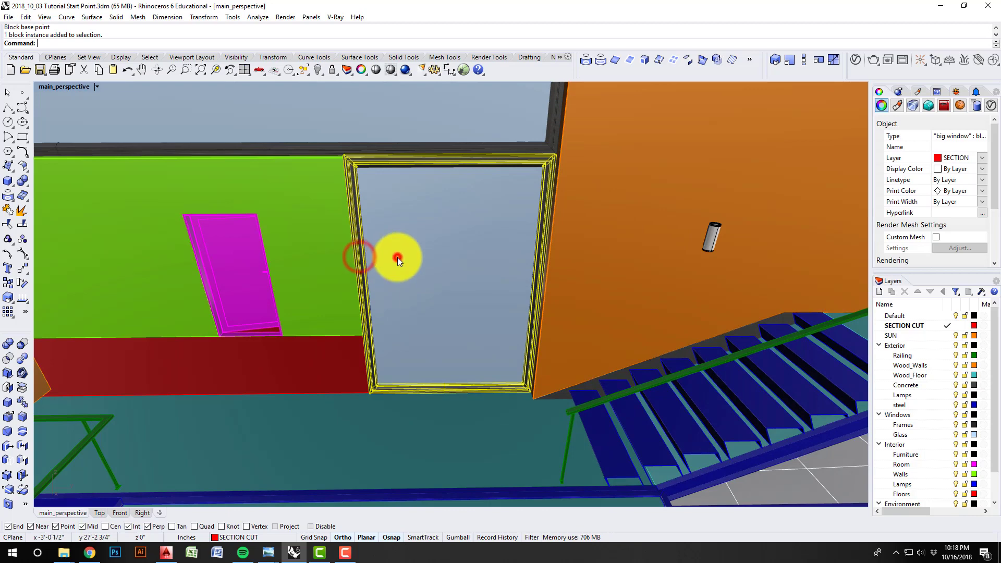
left_click(397, 258)
right_click_drag(358, 279, 397, 293)
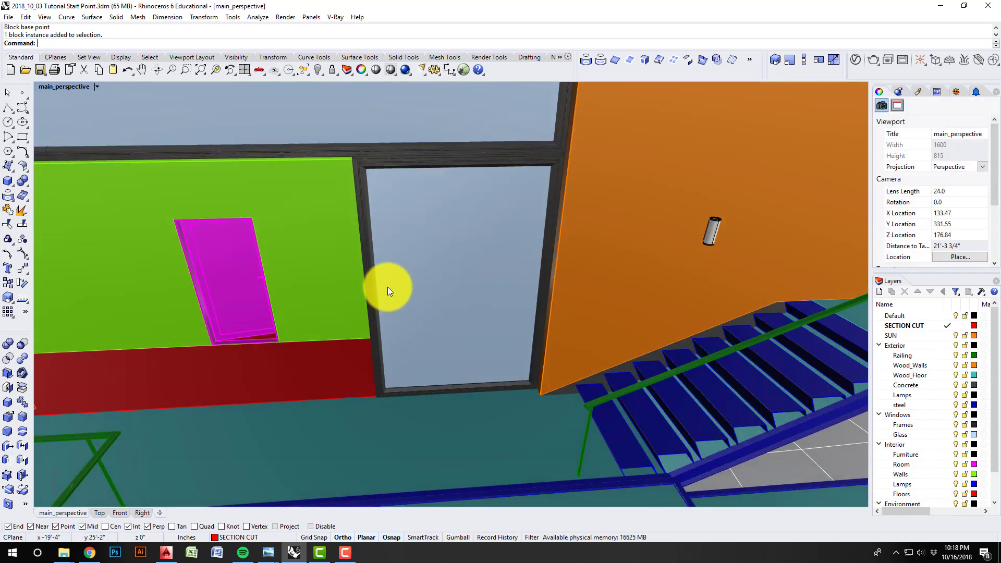
scroll(391, 291, "up", 2)
left_click(361, 274)
key("Escape")
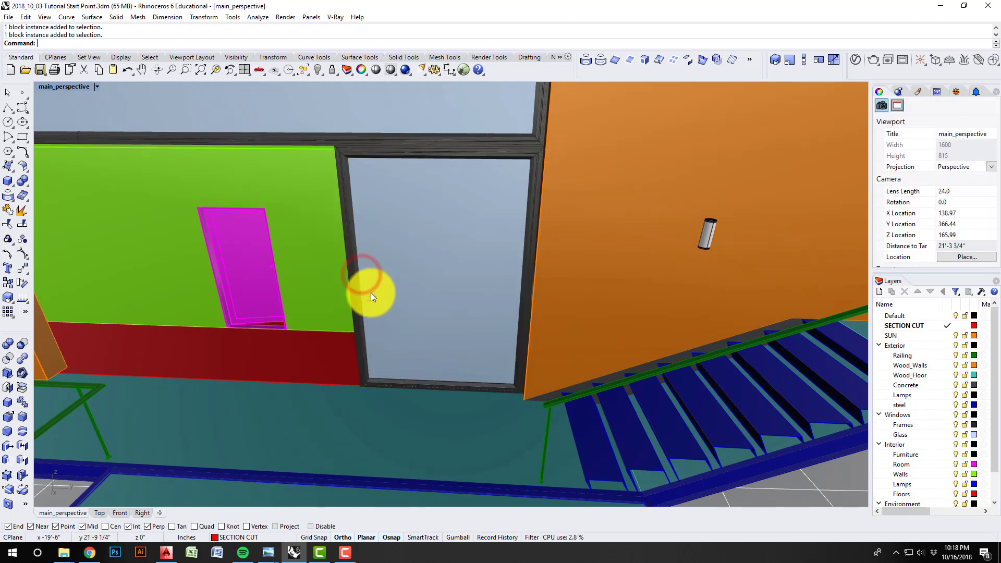
left_click(358, 287)
right_click_drag(432, 356, 446, 358)
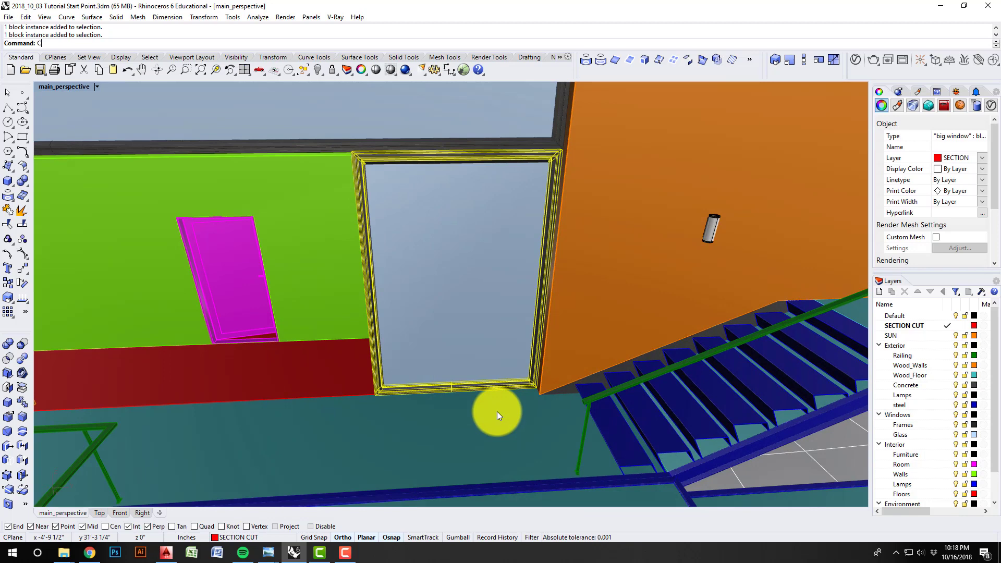
Step: Copy the 'big window' block from its bottom corner into the left and middle openings
type("opy")
key("Return")
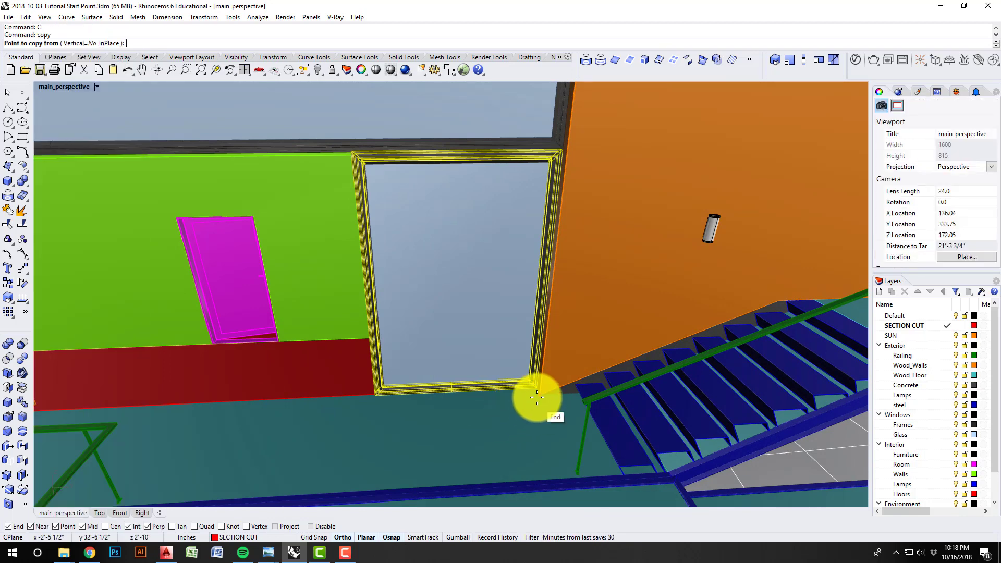
scroll(527, 380, "up", 3)
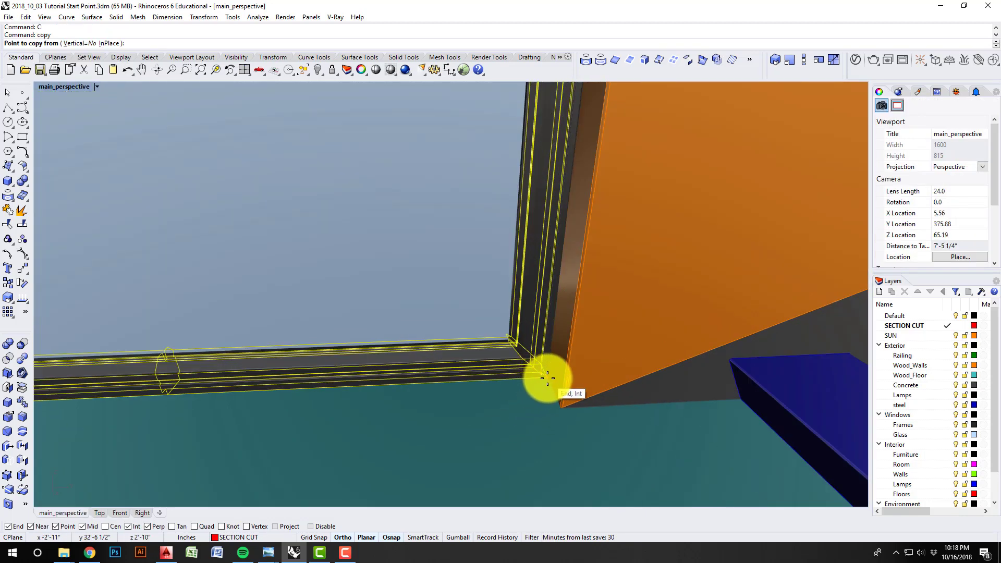
left_click(547, 378)
scroll(380, 375, "down", 5)
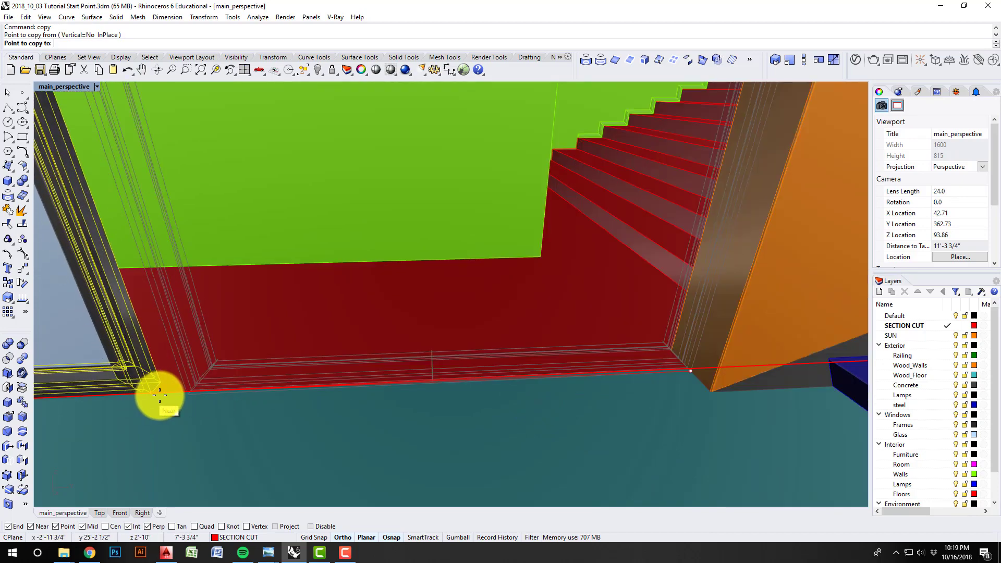
scroll(160, 395, "up", 5)
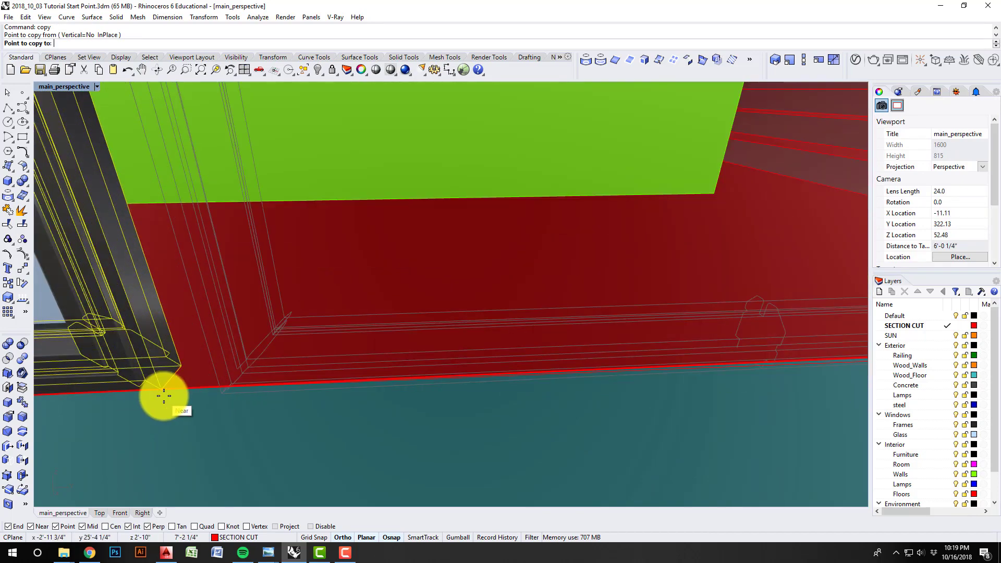
left_click(222, 394)
scroll(488, 384, "down", 5)
scroll(286, 380, "up", 5)
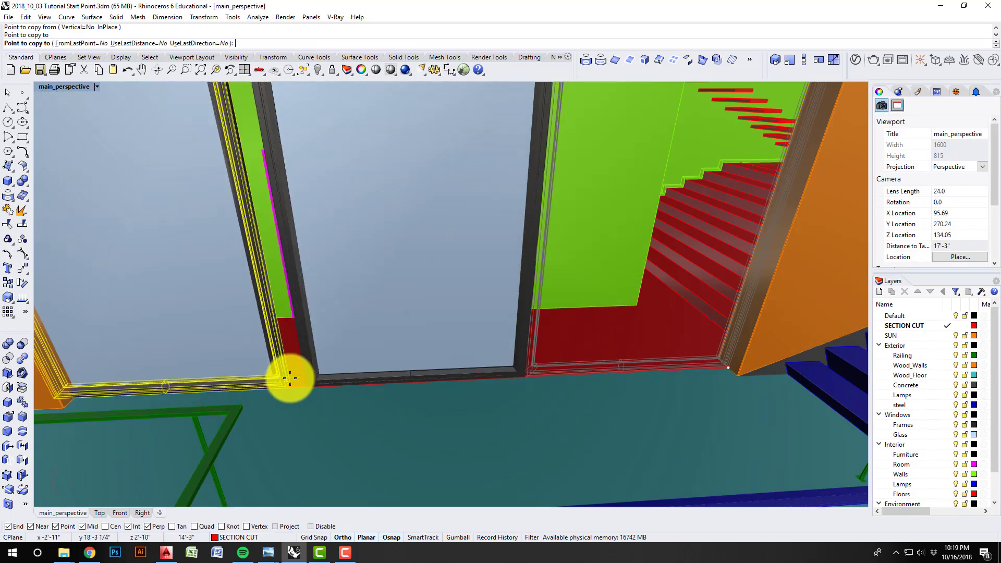
scroll(318, 398, "up", 5)
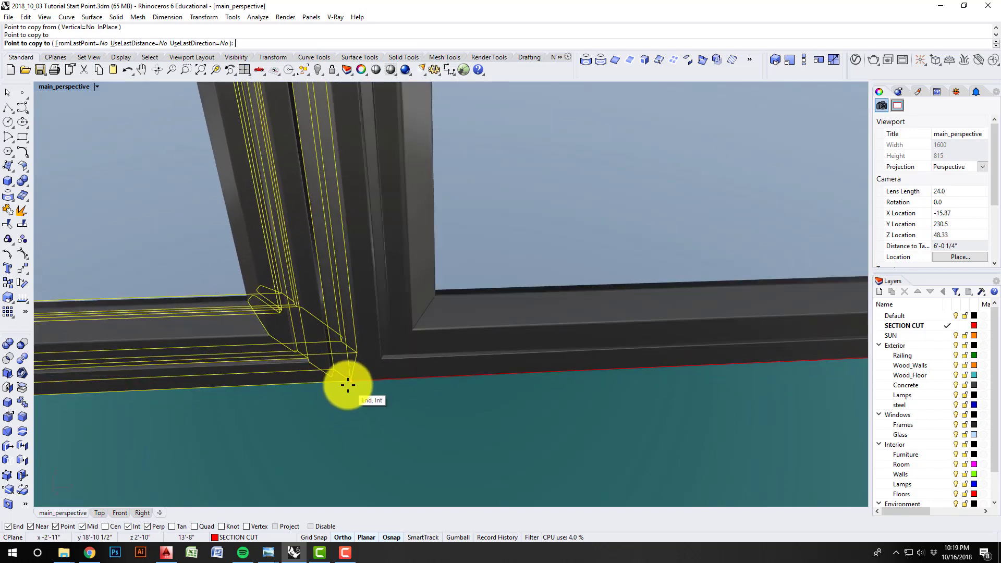
left_click(347, 385)
scroll(347, 385, "down", 10)
right_click(347, 385)
Step: Check the middle and left window copies by selecting them, then clear the selection
right_click_drag(401, 389, 388, 387)
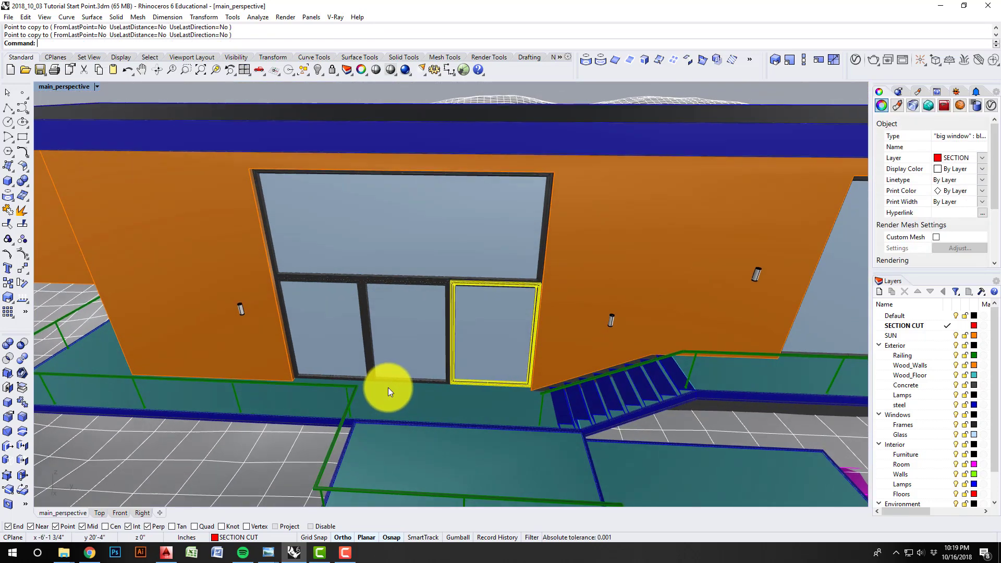
key("Escape")
scroll(406, 332, "up", 3)
left_click(407, 333)
left_click(336, 321)
right_click_drag(342, 338, 393, 342)
key("Escape")
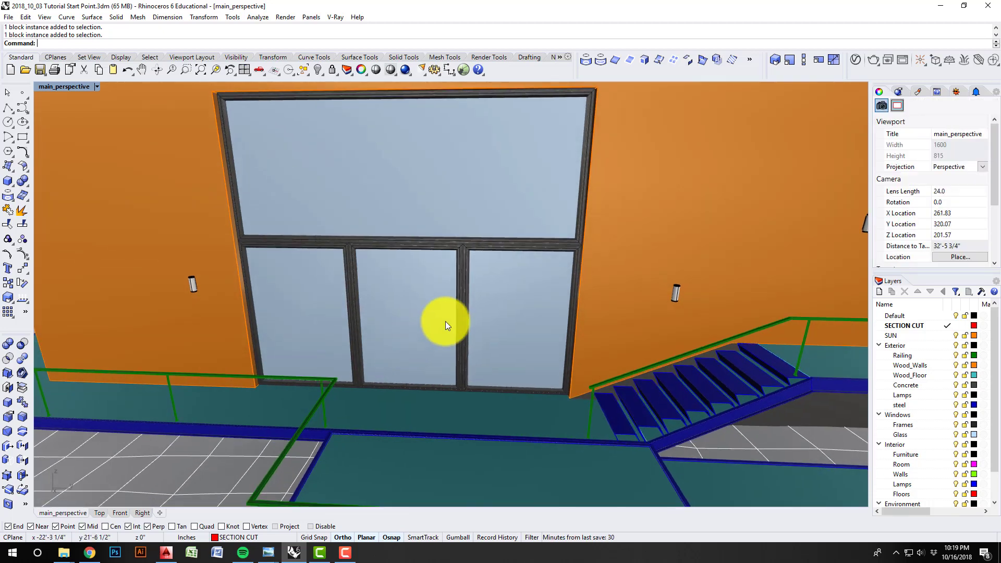
Step: Orbit around the window wall to inspect the three framed panes
right_click_drag(448, 319, 423, 327)
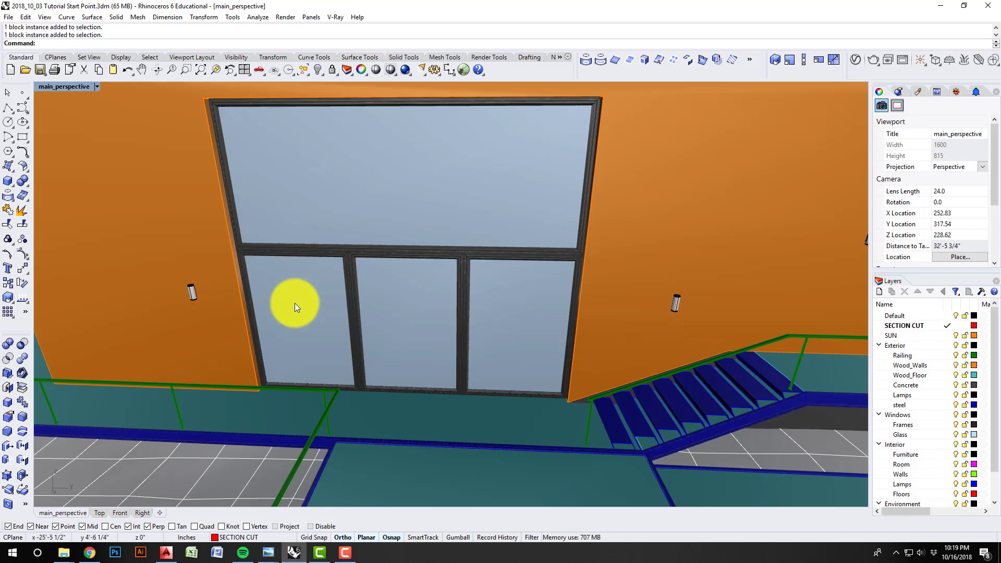
right_click_drag(417, 342, 477, 349)
scroll(534, 314, "up", 5)
scroll(545, 314, "down", 3)
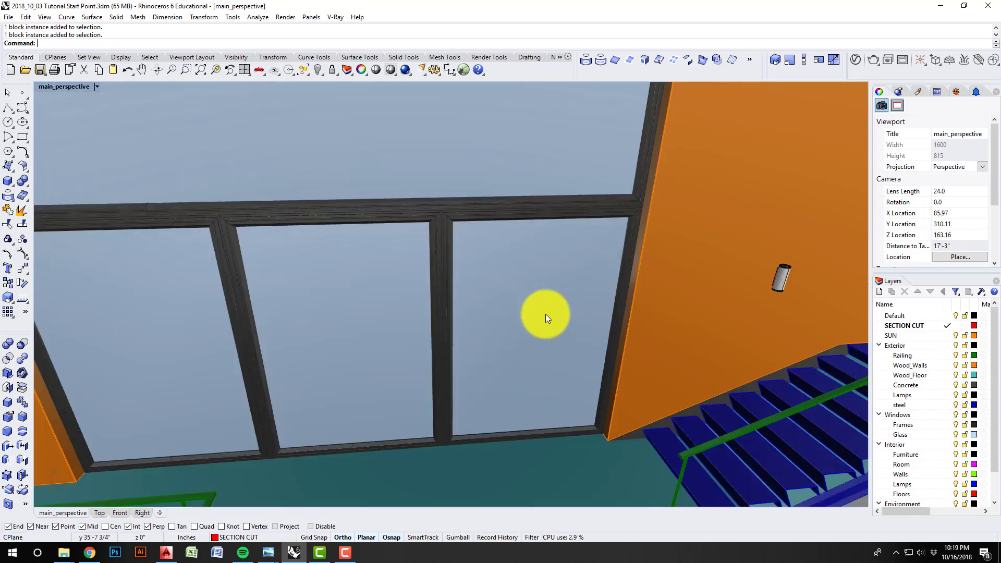
right_click_drag(544, 315, 500, 312)
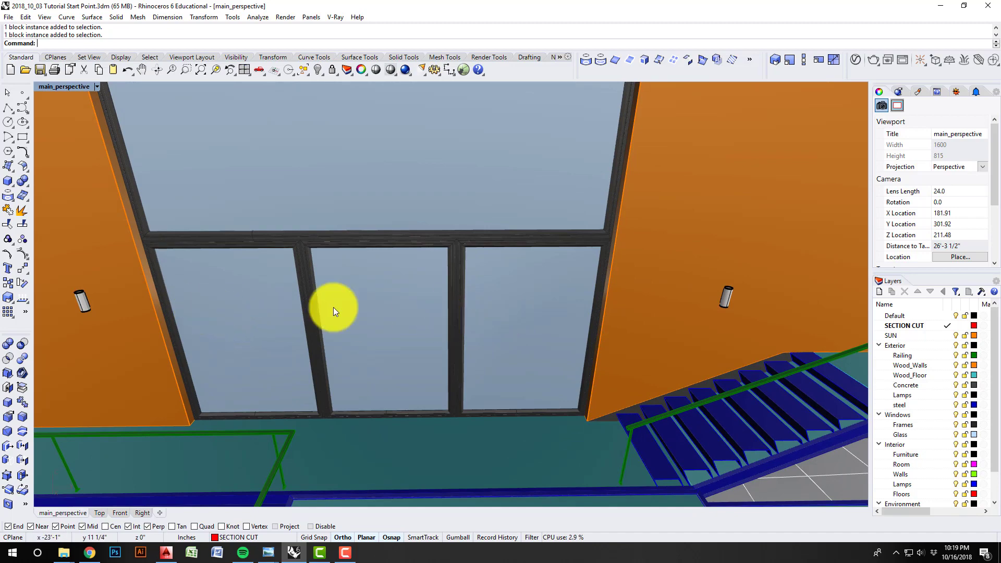
scroll(568, 309, "down", 5)
right_click_drag(568, 308, 516, 313)
scroll(358, 320, "up", 7)
scroll(420, 317, "down", 5)
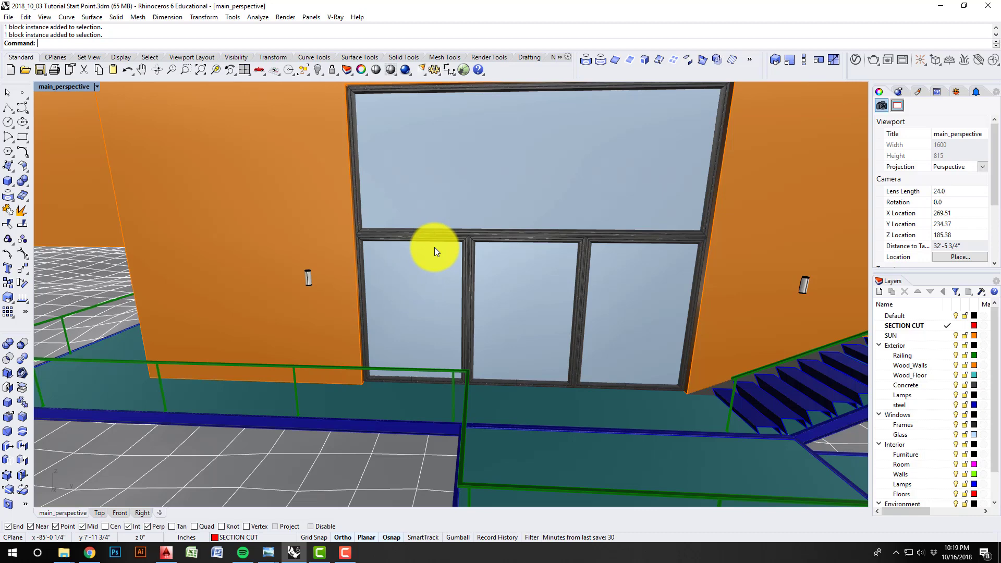
right_click_drag(432, 290, 421, 319)
Step: Double-click the window to edit the block and inspect its glass and frame
double_click(412, 302)
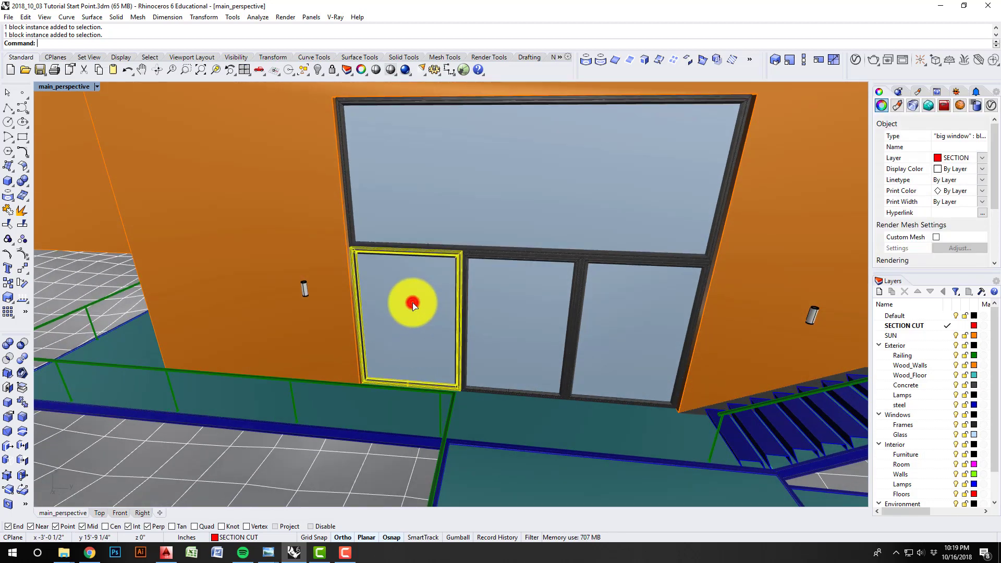
right_click_drag(386, 342, 438, 360)
scroll(392, 346, "down", 8)
left_click_drag(499, 380, 641, 226)
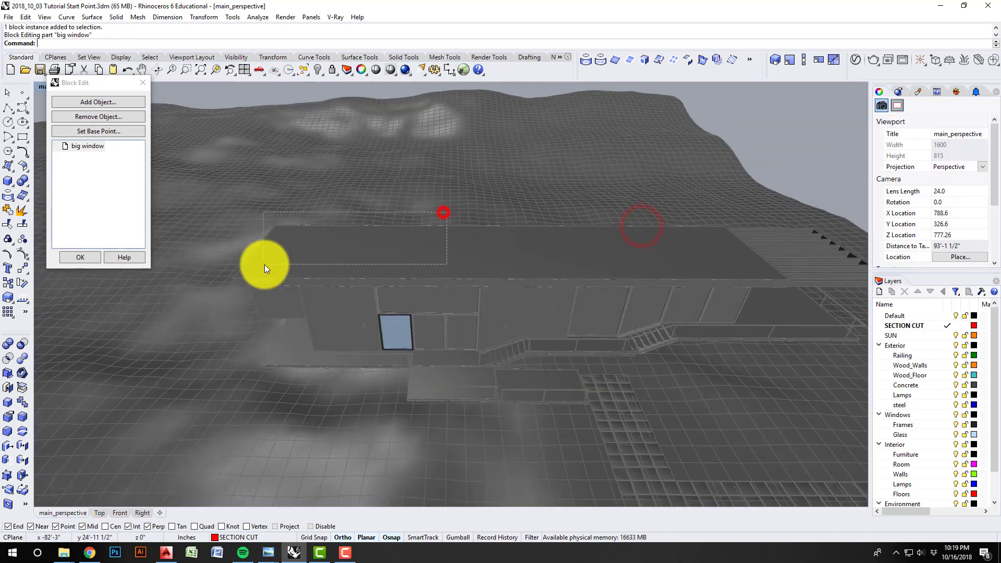
left_click_drag(264, 266, 280, 268)
scroll(393, 320, "up", 5)
left_click(387, 317)
scroll(378, 354, "up", 5)
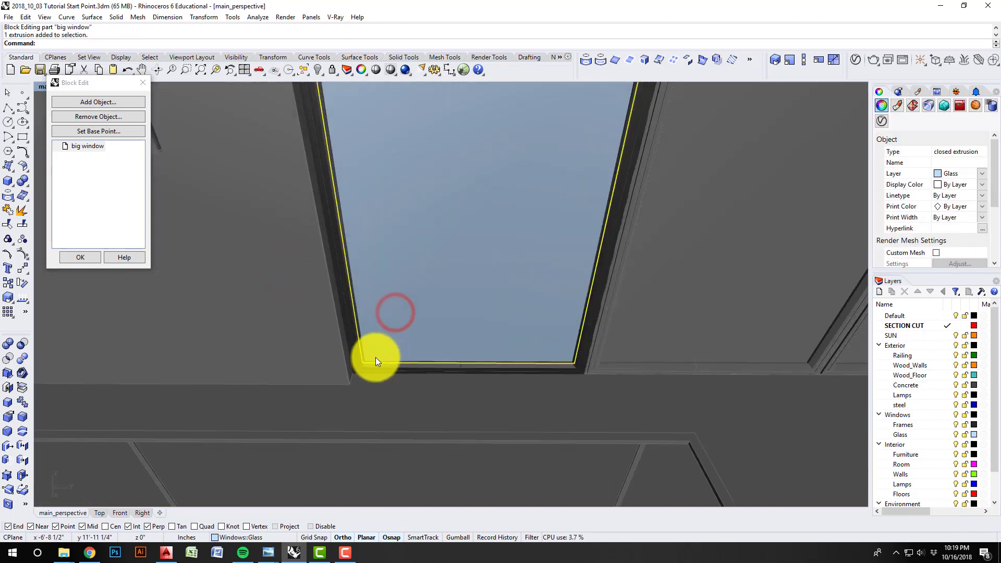
left_click(349, 338)
scroll(398, 350, "down", 4)
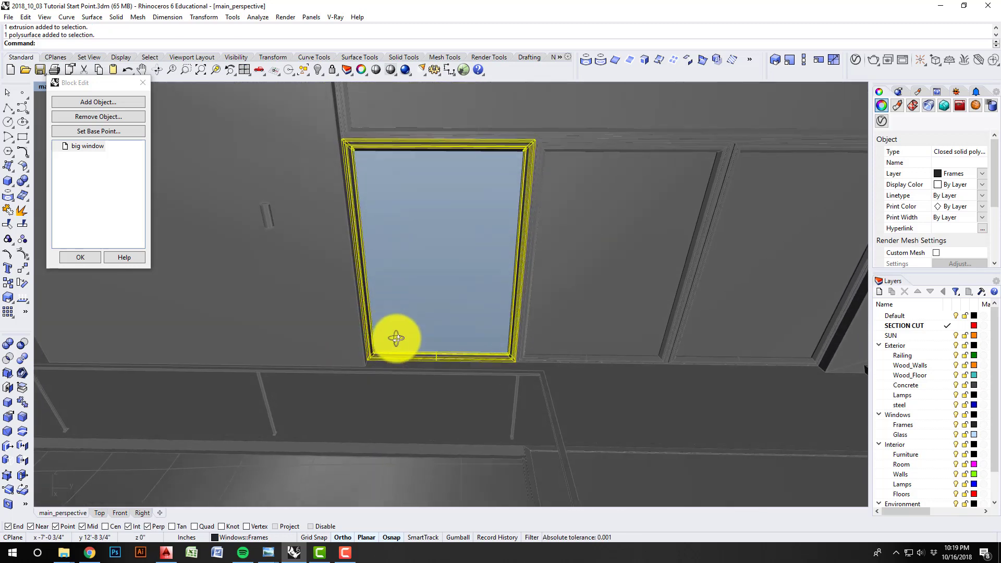
key("Escape")
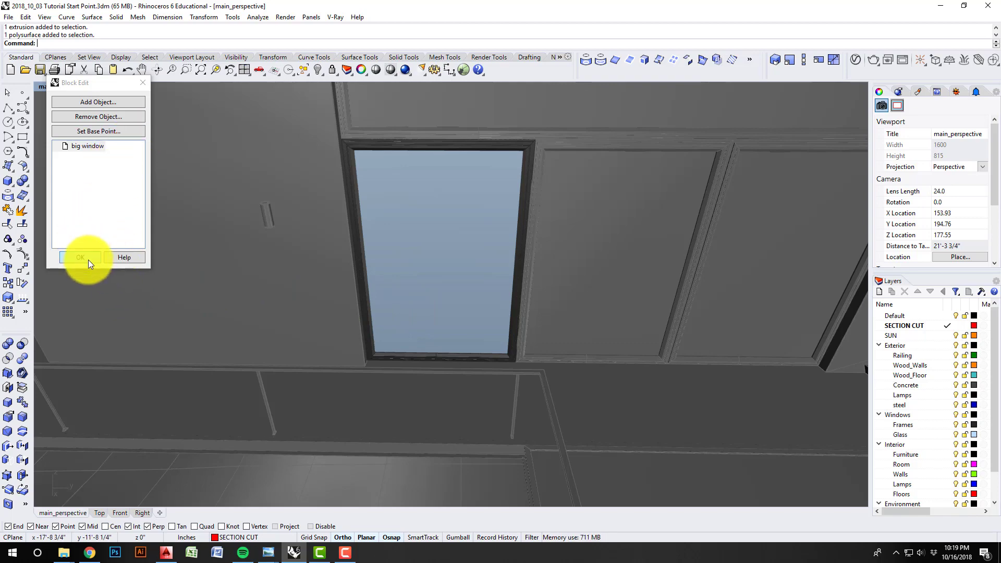
Step: Close the block editor, then rerun BlockEdit on the 'big window' block
left_click(142, 84)
scroll(417, 348, "down", 3)
mouse_move(432, 364)
right_mouse_down()
mouse_move(417, 348)
mouse_move(457, 363)
mouse_move(427, 365)
right_mouse_up()
scroll(417, 348, "up", 3)
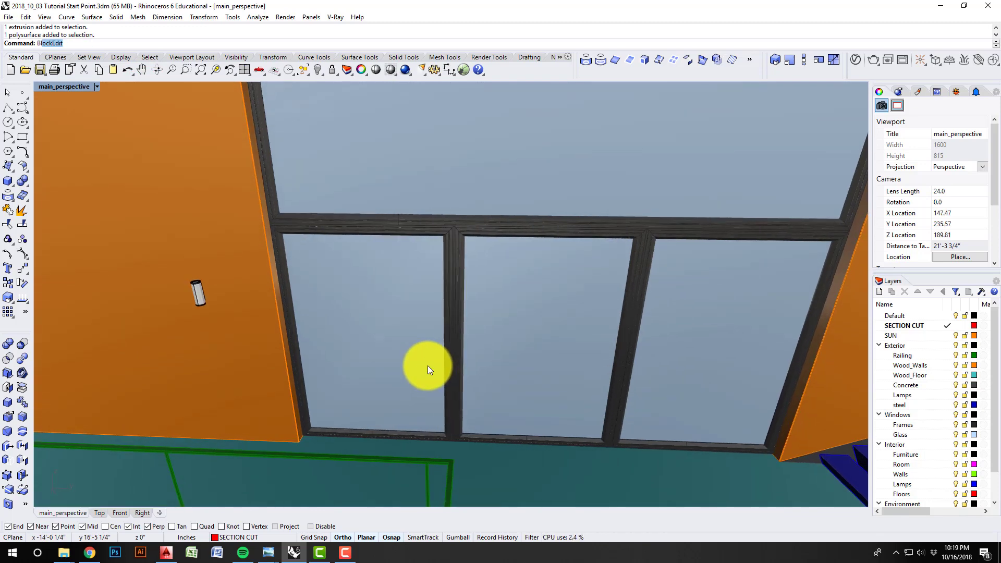
key("Return")
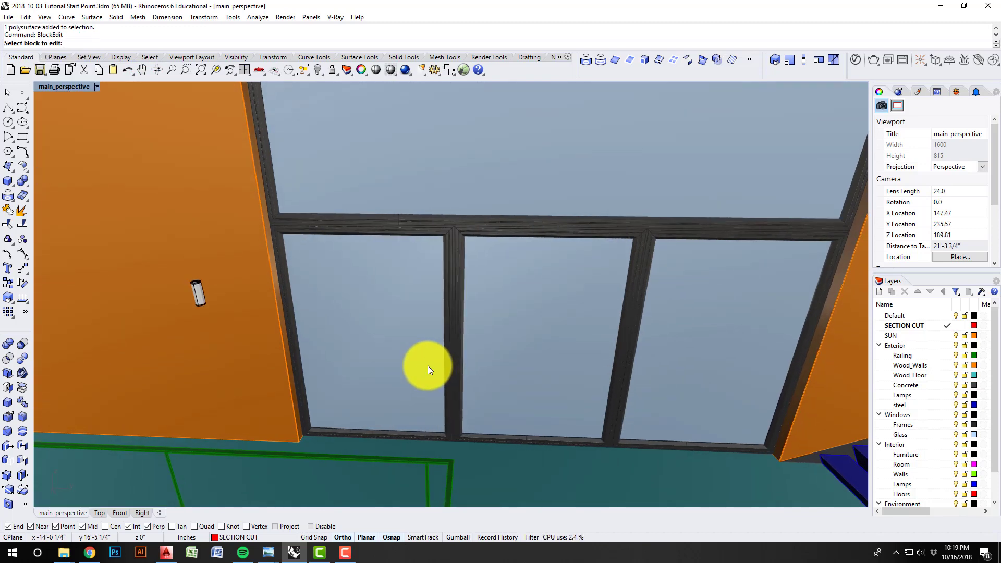
left_click(380, 257)
right_click_drag(408, 323, 384, 409)
scroll(395, 375, "up", 2)
scroll(389, 387, "down", 2)
scroll(389, 387, "up", 6)
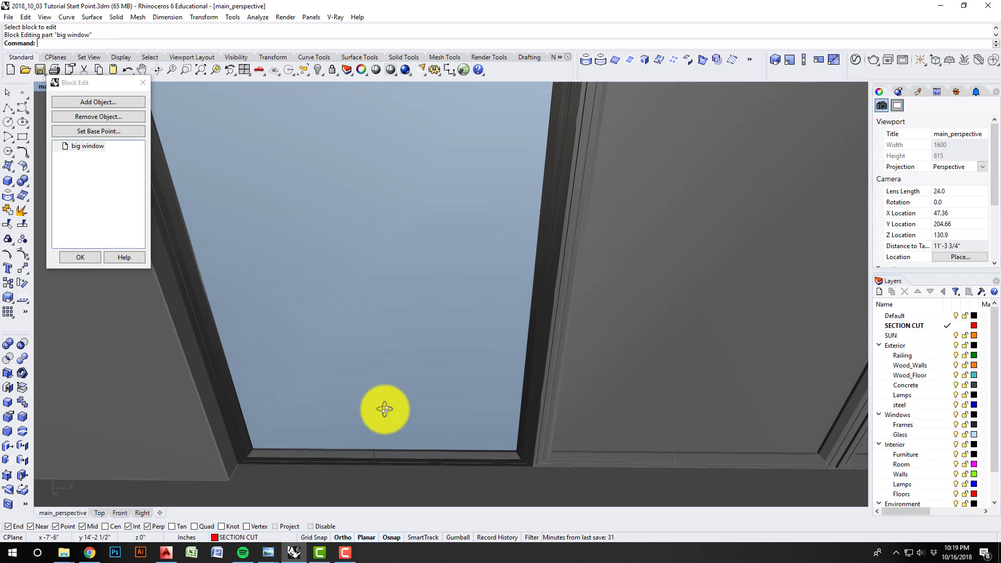
scroll(388, 404, "down", 3)
scroll(432, 322, "up", 1)
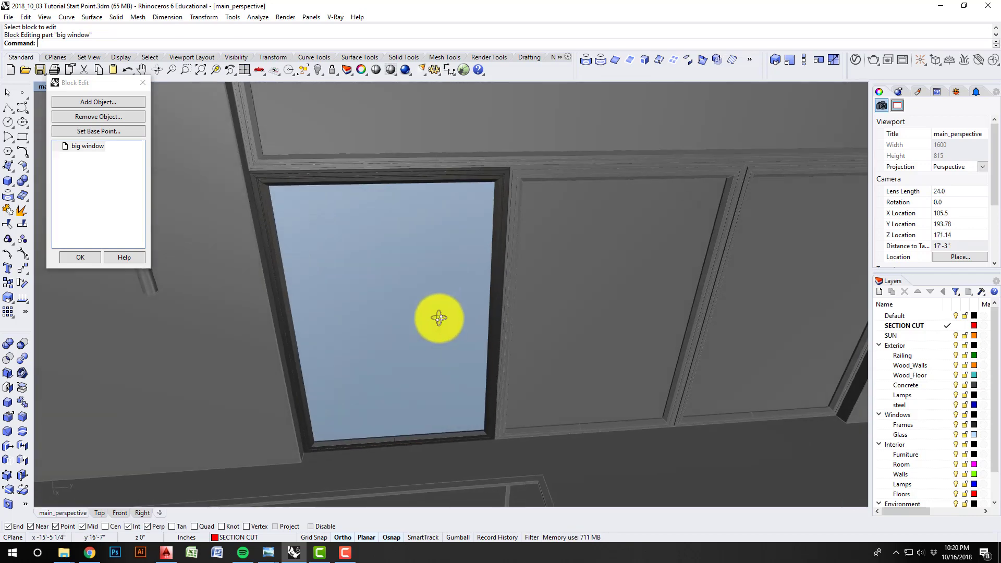
right_click_drag(439, 318, 438, 295)
scroll(250, 188, "up", 6)
mouse_move(288, 228)
right_mouse_down()
mouse_move(314, 224)
mouse_move(297, 221)
right_mouse_up()
scroll(309, 224, "down", 3)
scroll(307, 223, "up", 5)
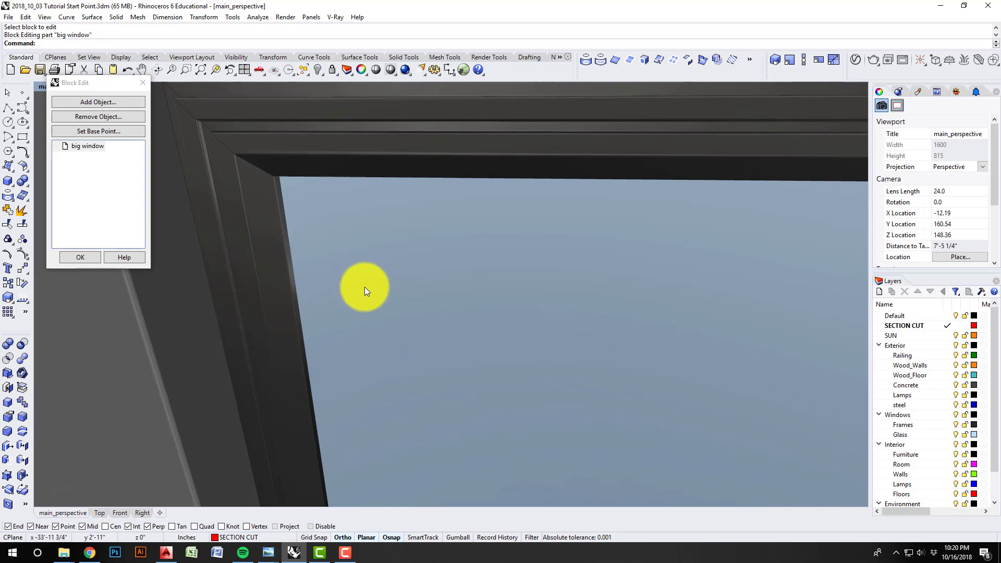
scroll(367, 291, "down", 3)
right_click_drag(366, 291, 365, 287)
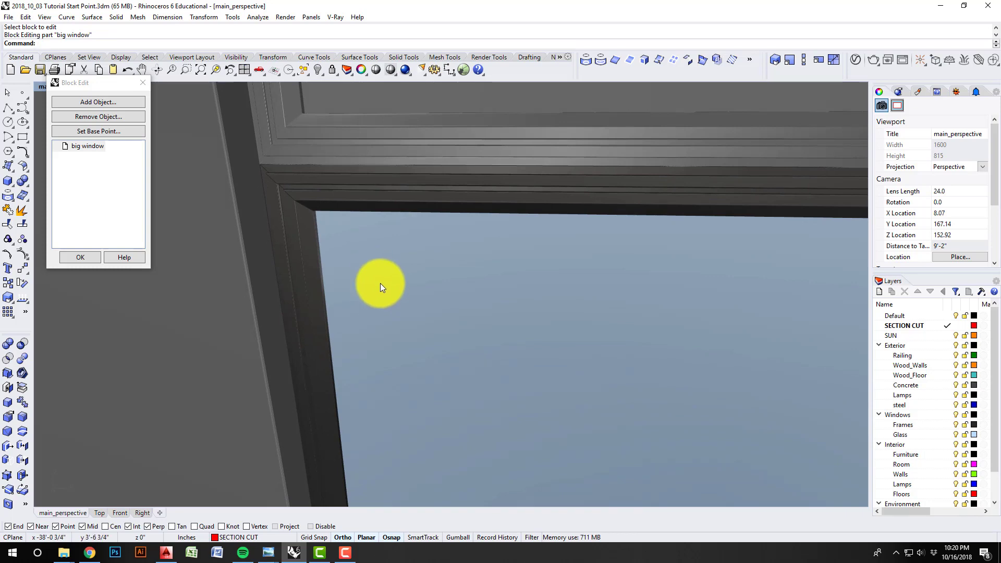
scroll(380, 286, "down", 3)
right_click_drag(380, 257, 388, 279)
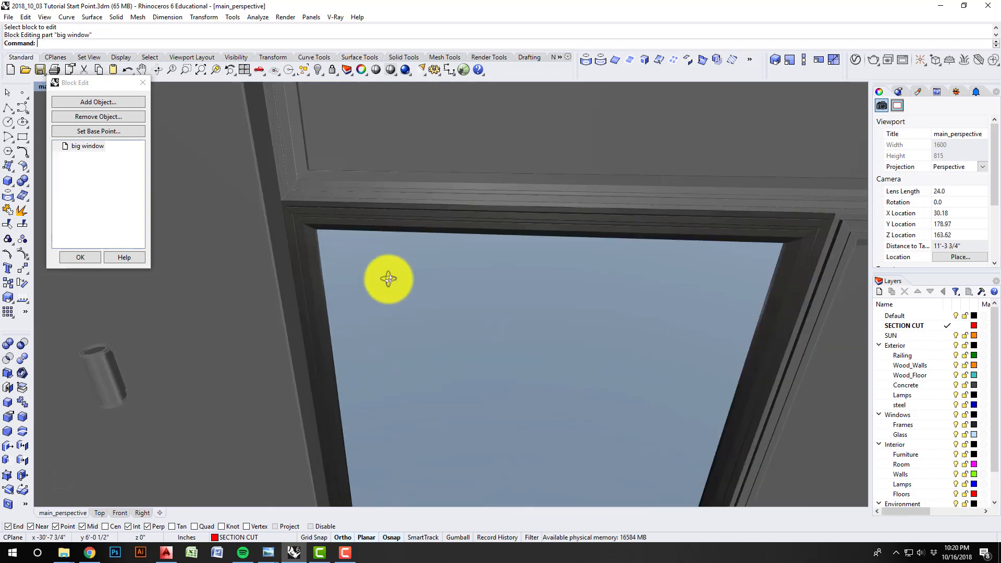
scroll(388, 279, "up", 3)
right_click_drag(323, 221, 348, 256)
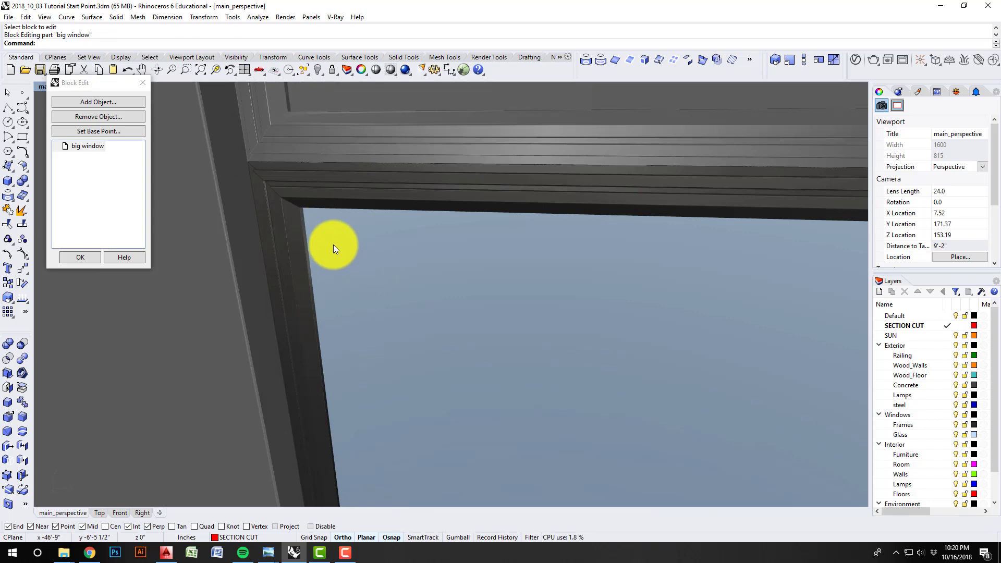
scroll(323, 258, "down", 3)
left_click(287, 256)
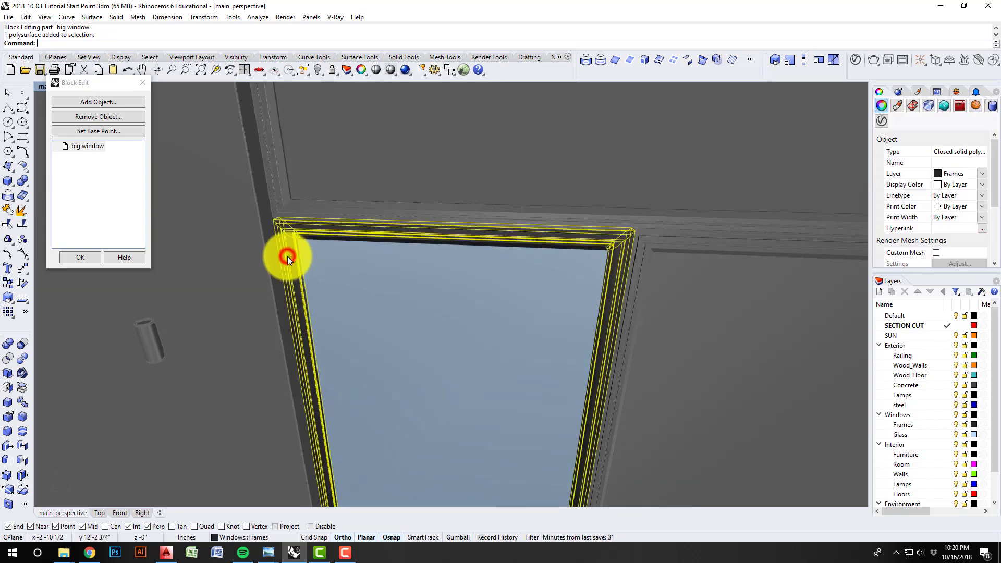
scroll(287, 259, "down", 3)
scroll(294, 188, "up", 6)
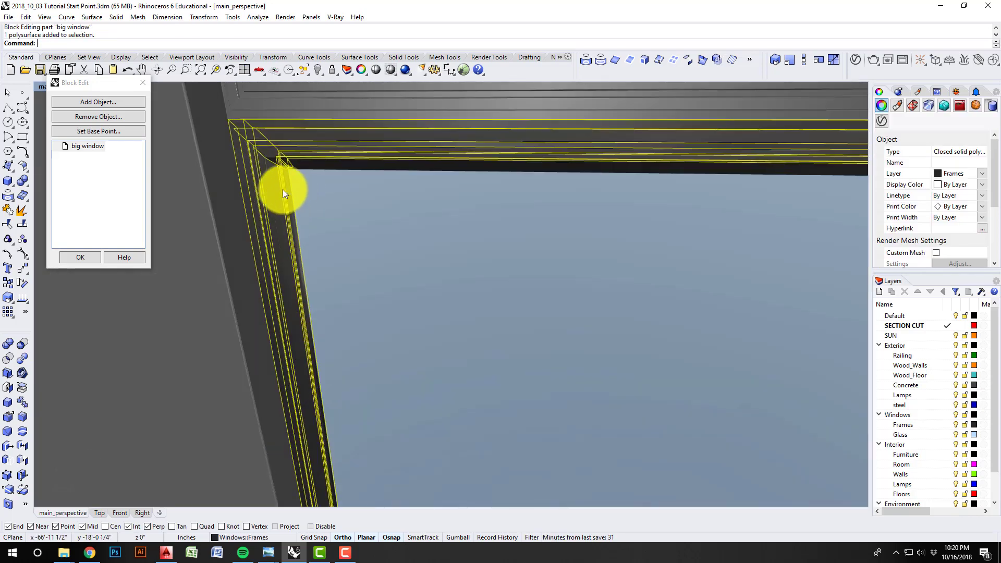
key("Escape")
right_click_drag(253, 144, 330, 175)
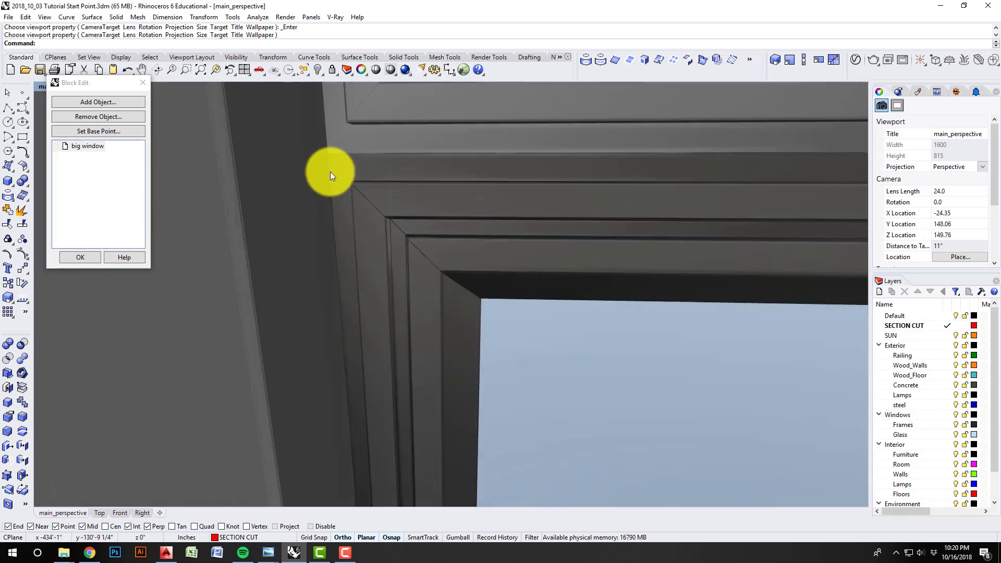
scroll(330, 176, "down", 12)
right_click_drag(376, 208, 361, 214)
scroll(331, 180, "up", 7)
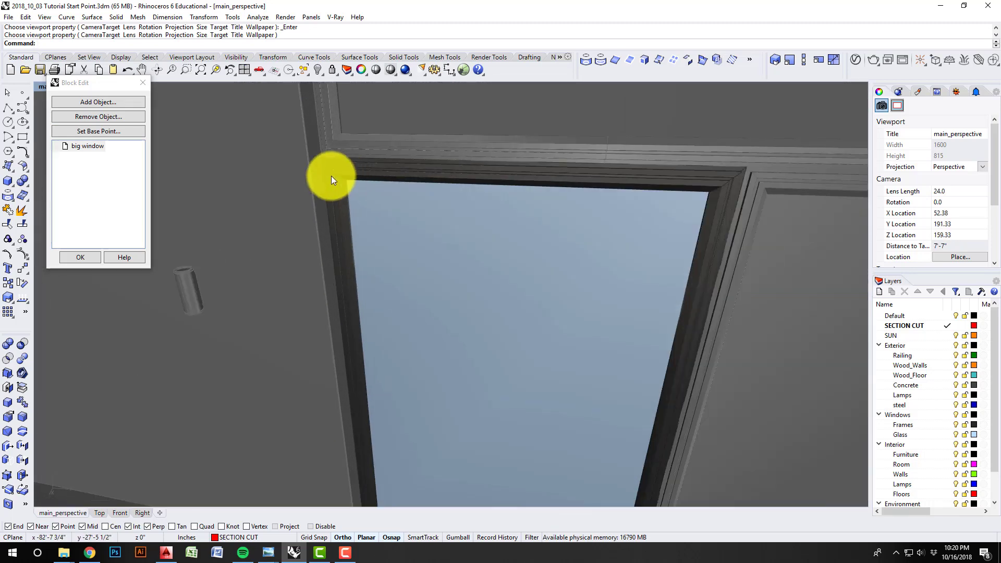
left_click(330, 176)
scroll(331, 176, "down", 4)
key("Escape")
left_click(584, 178)
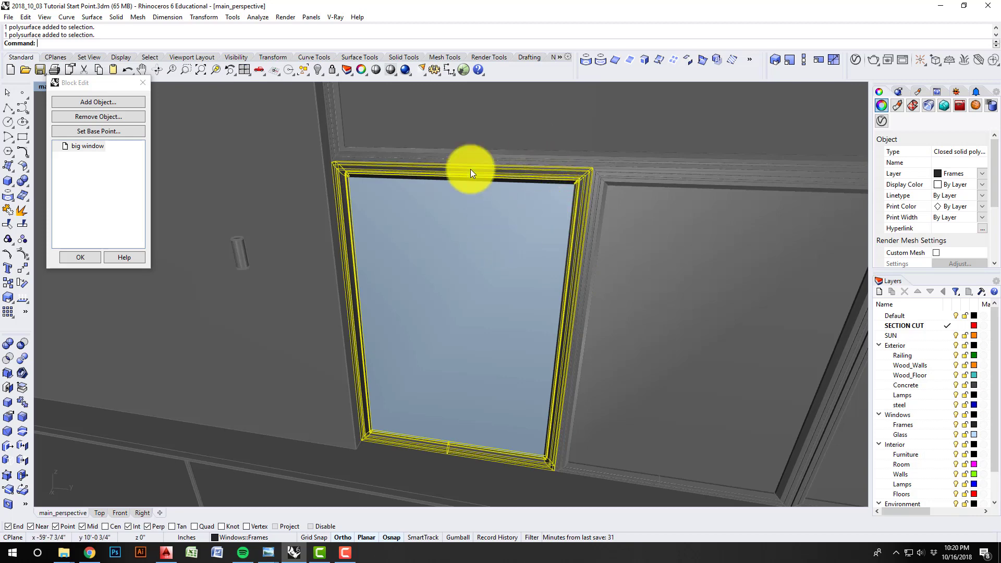
right_click_drag(447, 315, 447, 327)
key("Escape")
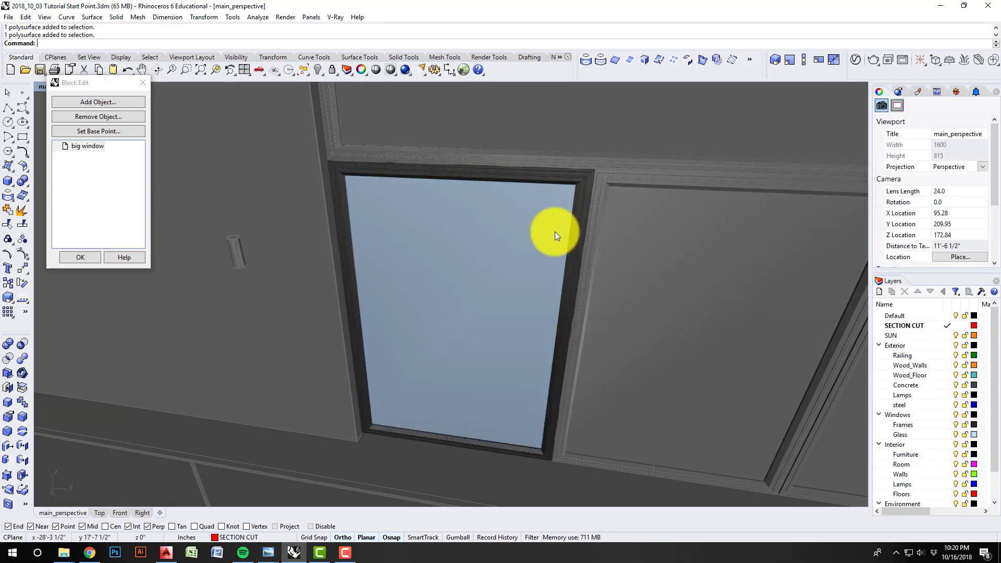
scroll(577, 223, "up", 3)
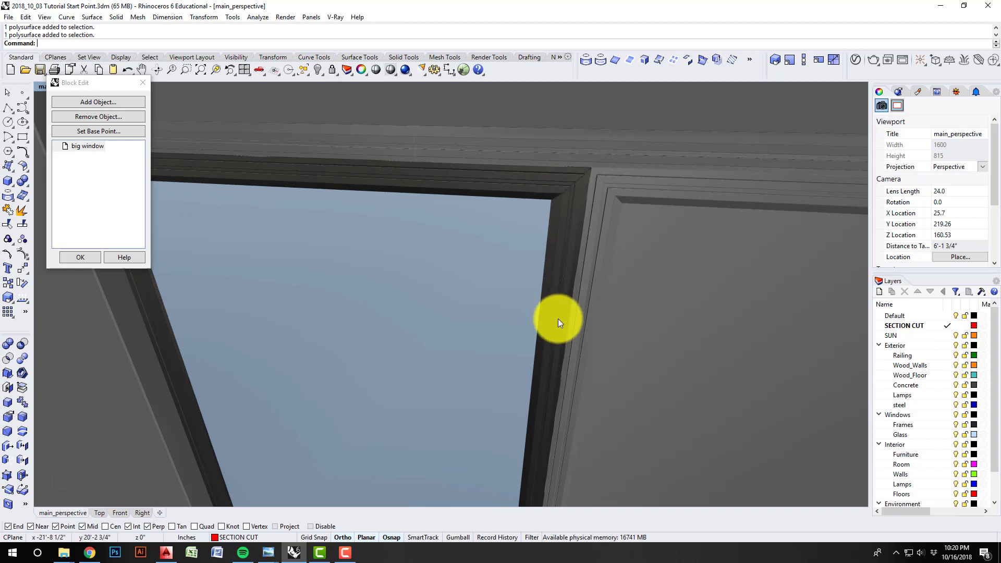
scroll(570, 277, "down", 4)
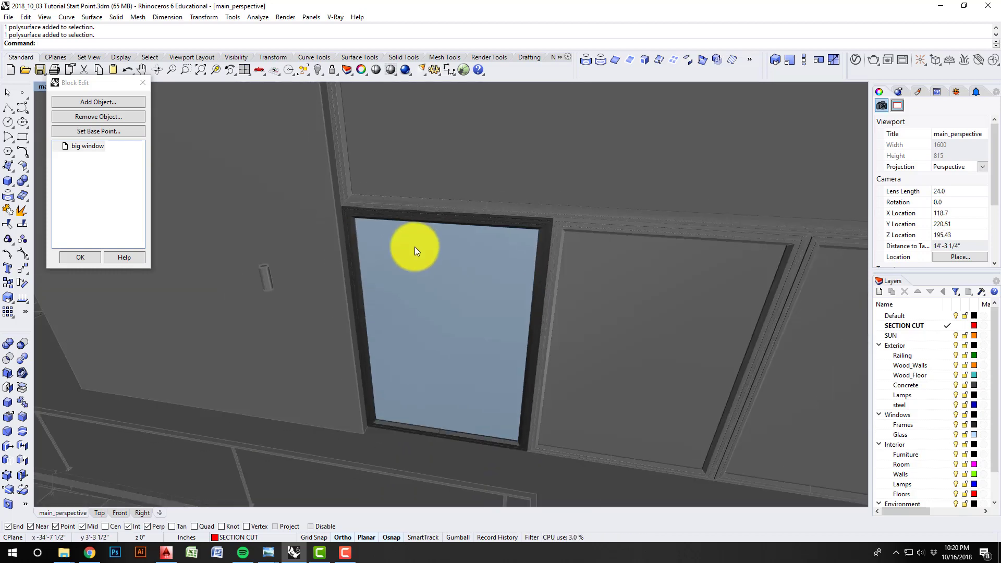
scroll(415, 248, "up", 3)
Step: Pick the frame polysurface from the candidates and turn on its solid points (SolidPtOn)
left_click(396, 194)
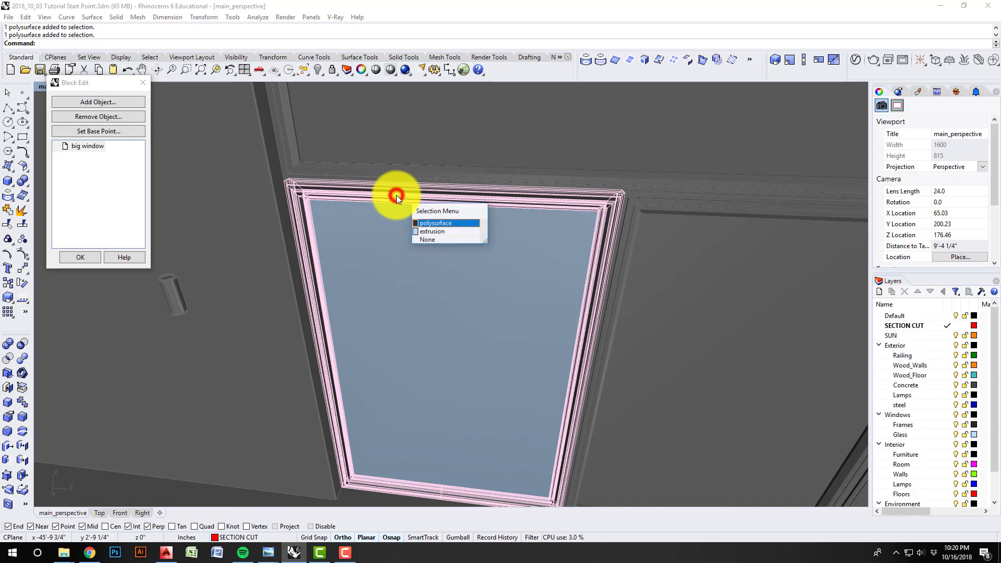
left_click(434, 223)
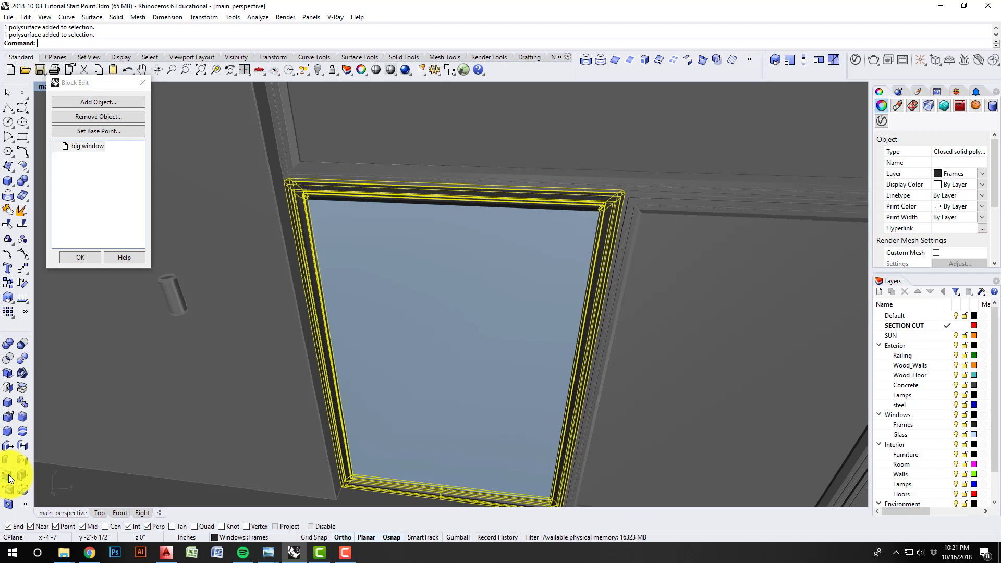
left_click(405, 57)
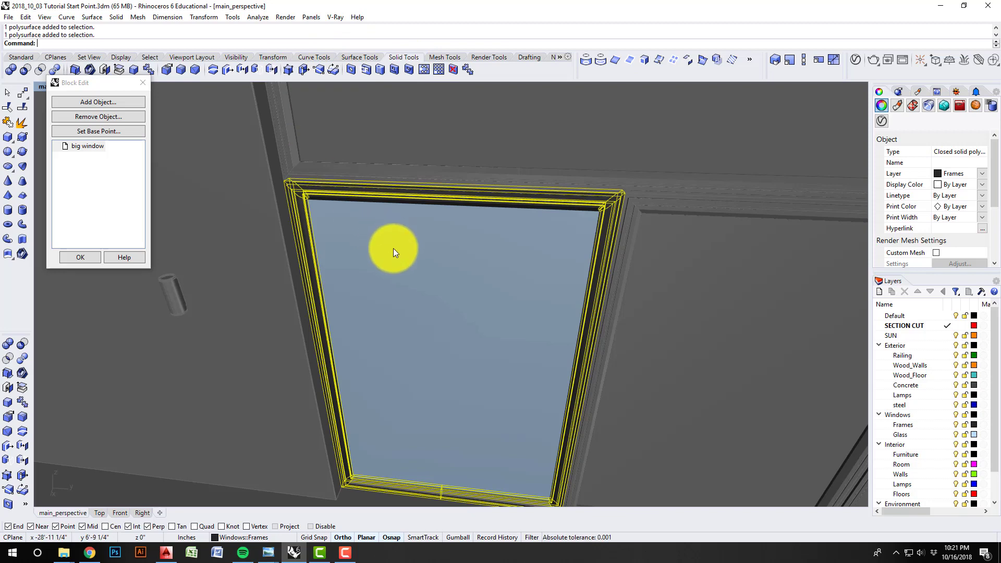
left_click(9, 474)
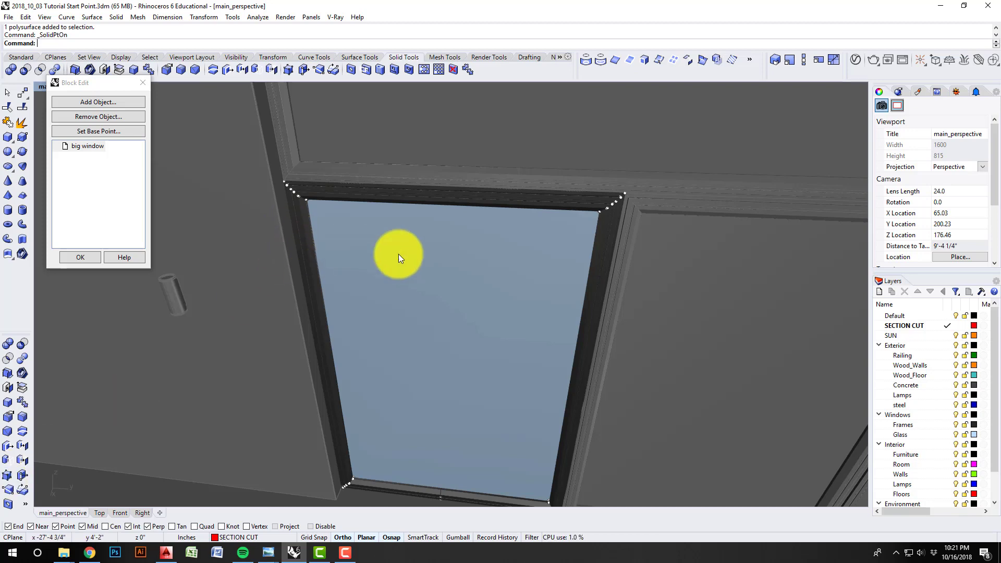
scroll(626, 202, "up", 3)
scroll(623, 201, "up", 5)
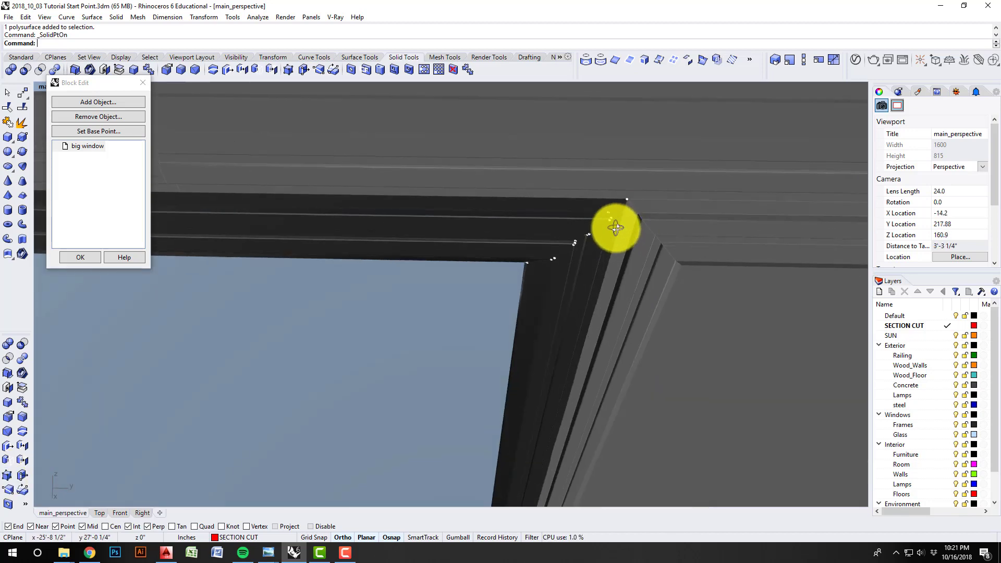
scroll(599, 161, "down", 8)
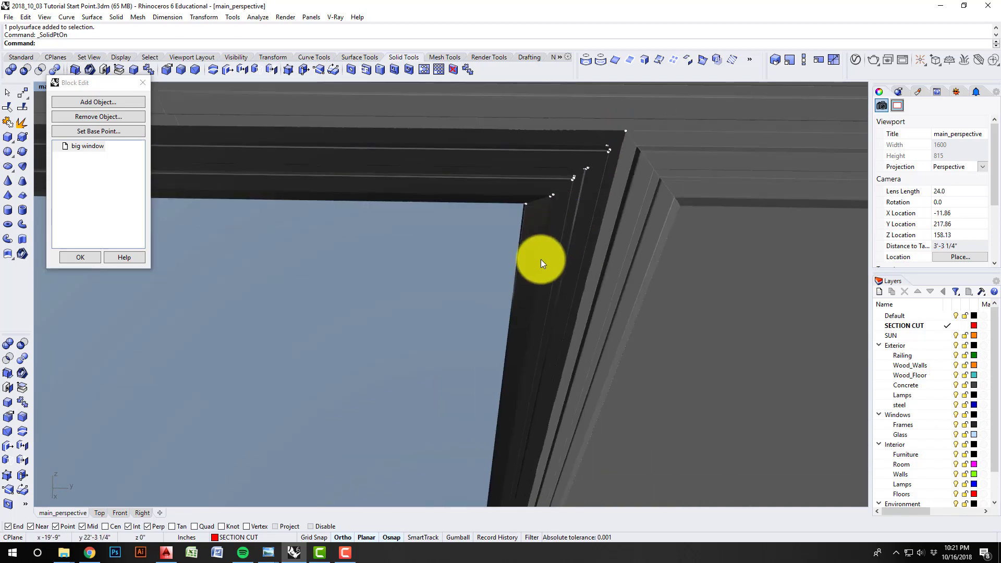
right_click_drag(540, 258, 538, 218)
scroll(547, 260, "down", 4)
Step: Switch the viewport to Wireframe and orbit to the window frame's corner
key("ctrl+alt+w")
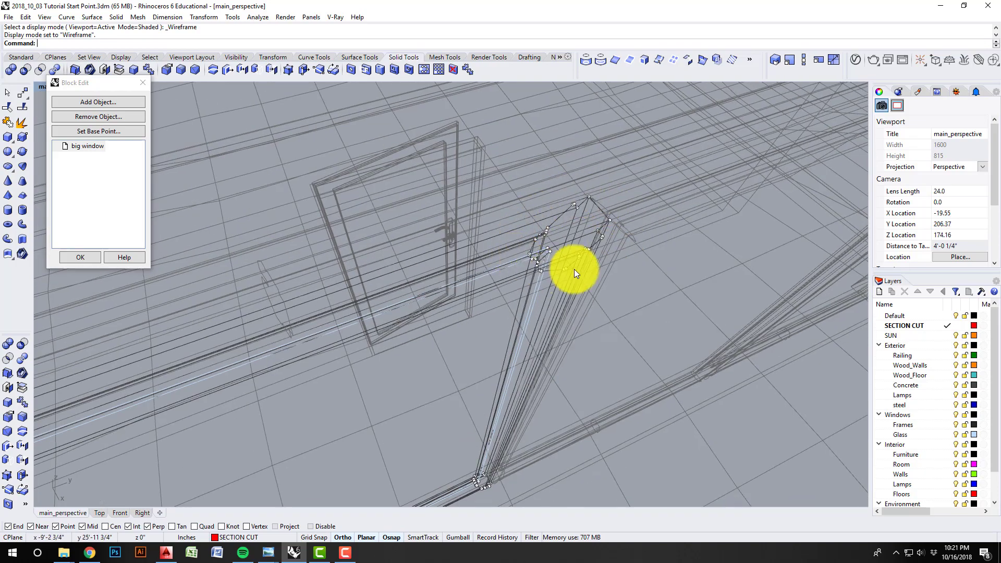
right_click_drag(573, 269, 360, 295)
scroll(361, 291, "down", 4)
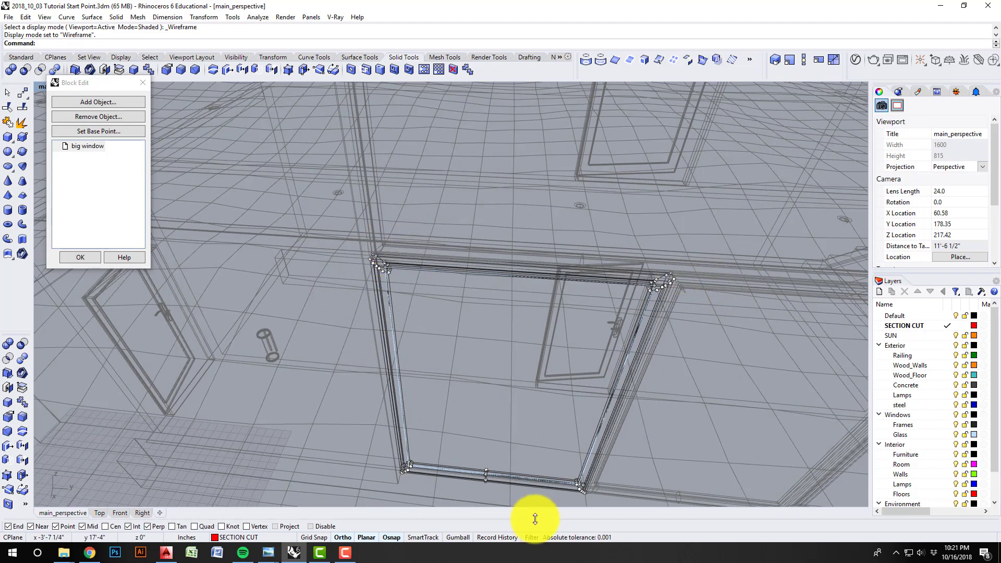
scroll(369, 297, "up", 3)
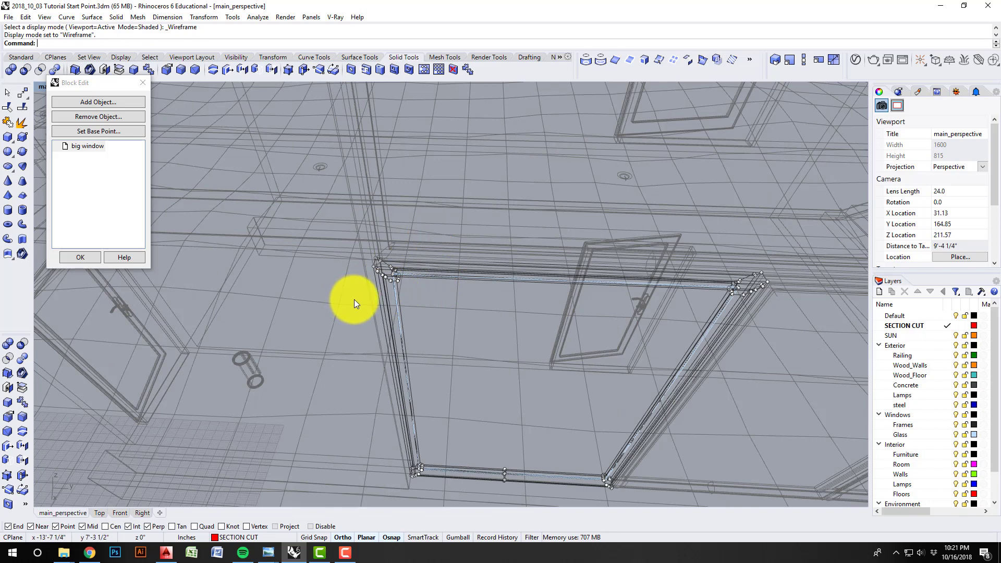
left_click_drag(352, 298, 425, 231)
left_click_drag(368, 274, 437, 220)
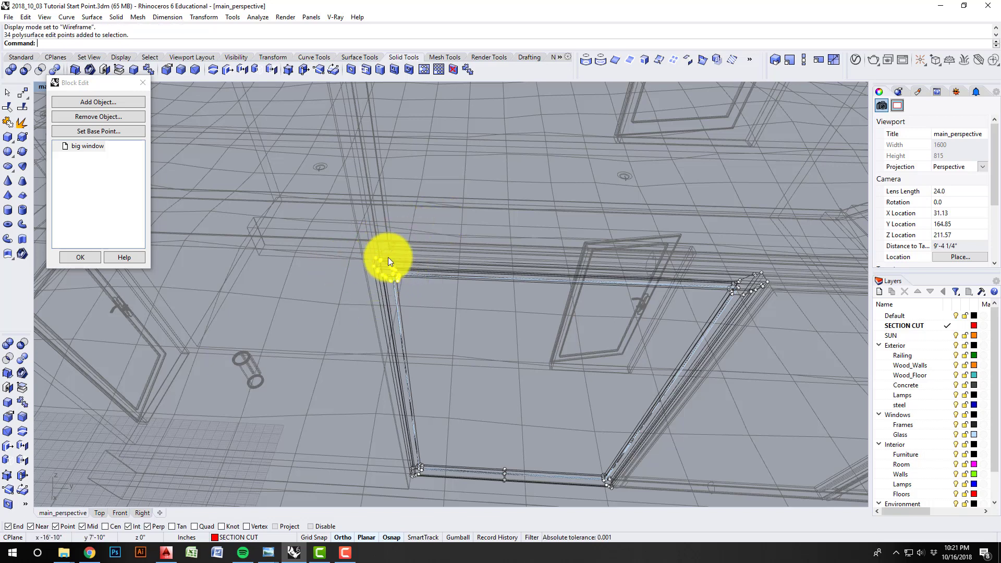
Step: Window-select the 34 solid edit points at the frame's left corner
left_click(419, 296, "shift")
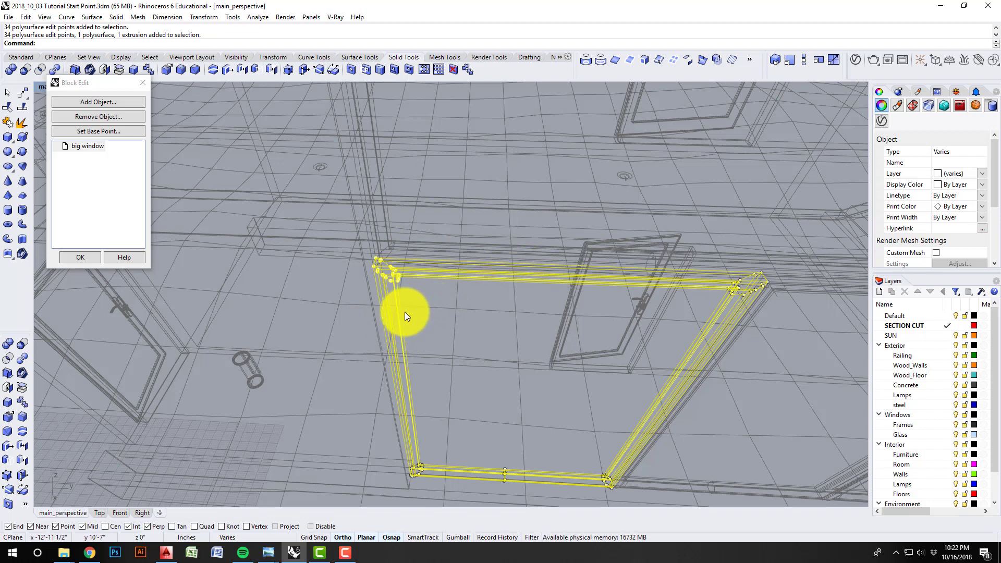
left_click(423, 293)
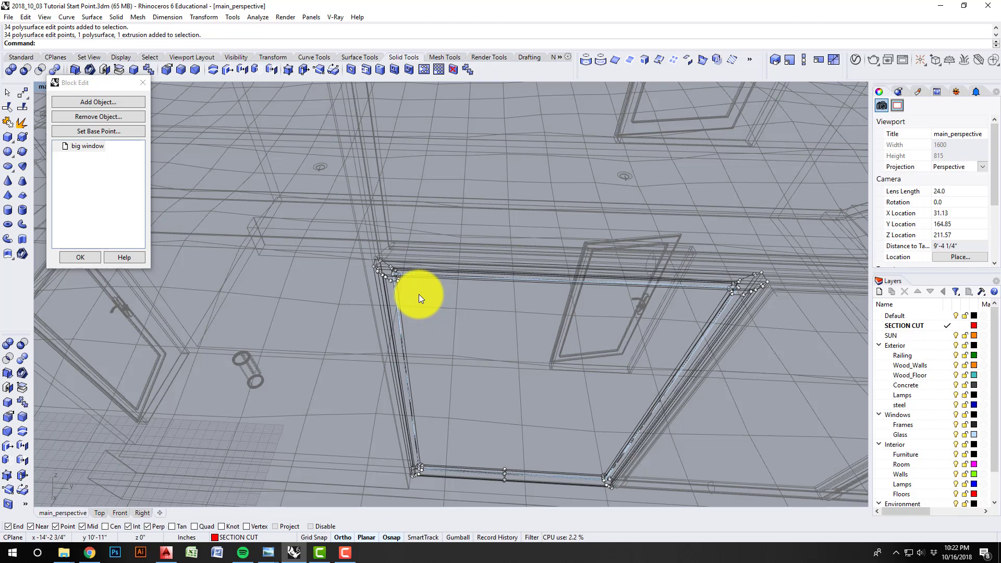
left_click_drag(417, 296, 345, 230)
left_click(354, 286)
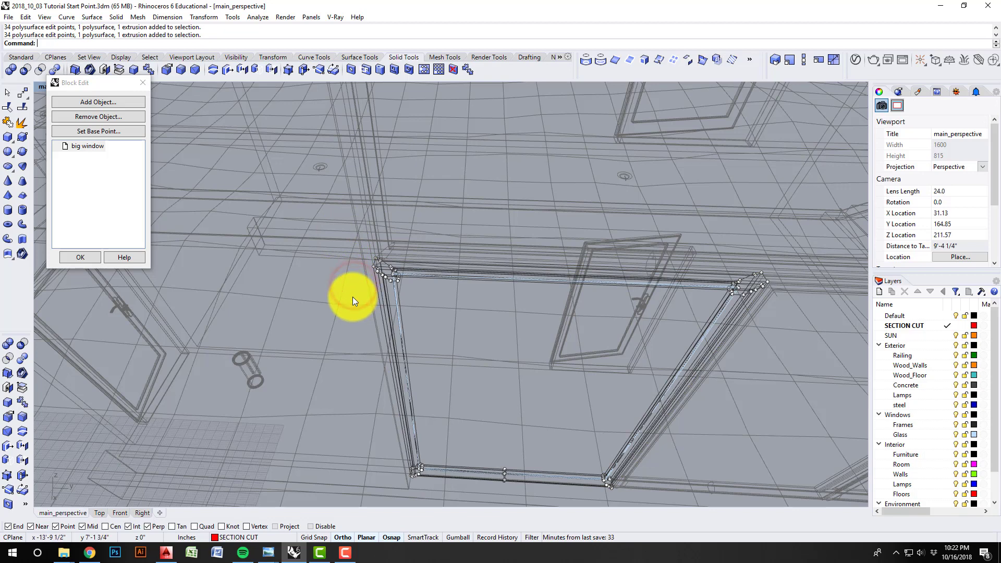
left_click_drag(352, 296, 423, 233)
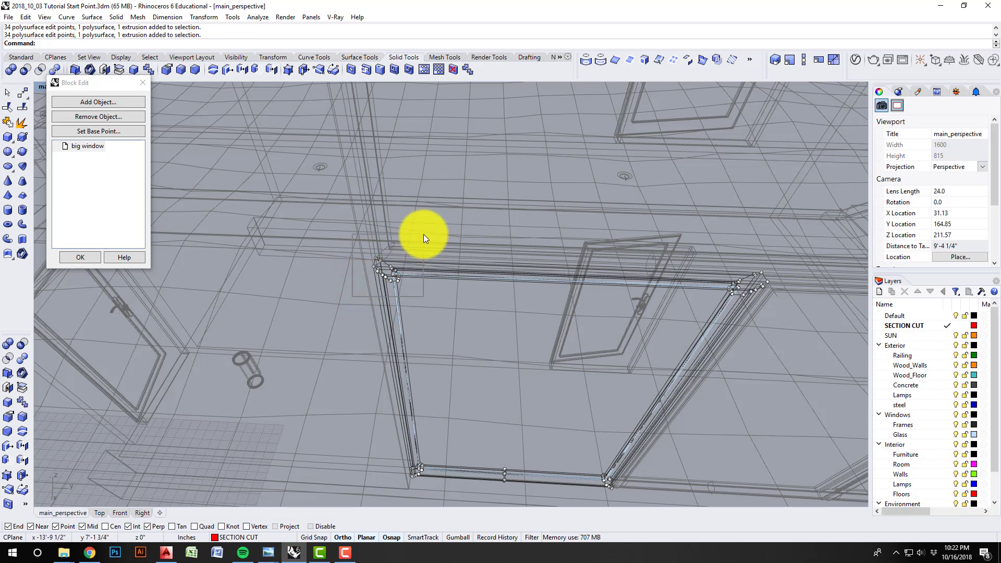
left_click_drag(423, 234, 423, 233)
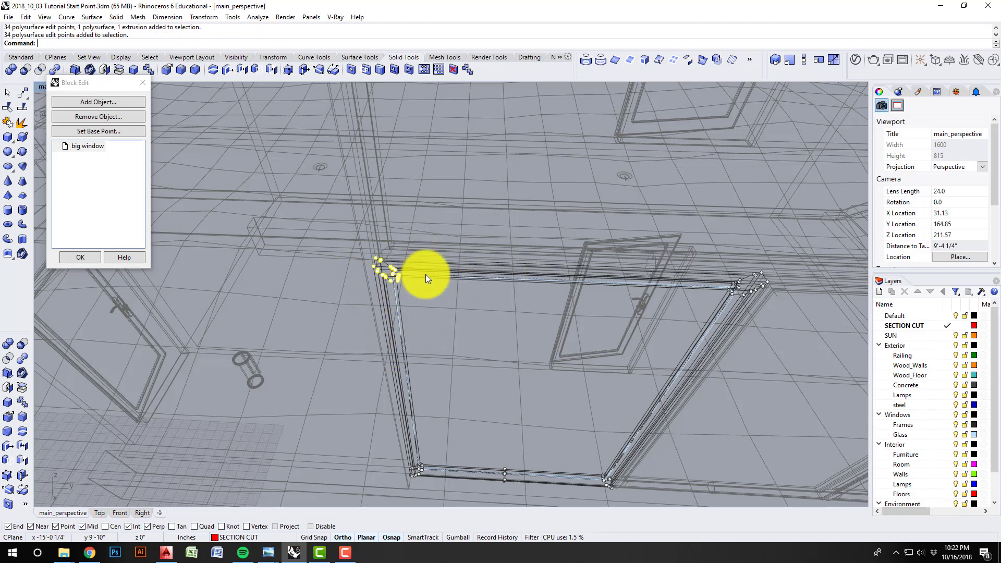
scroll(386, 299, "down", 3)
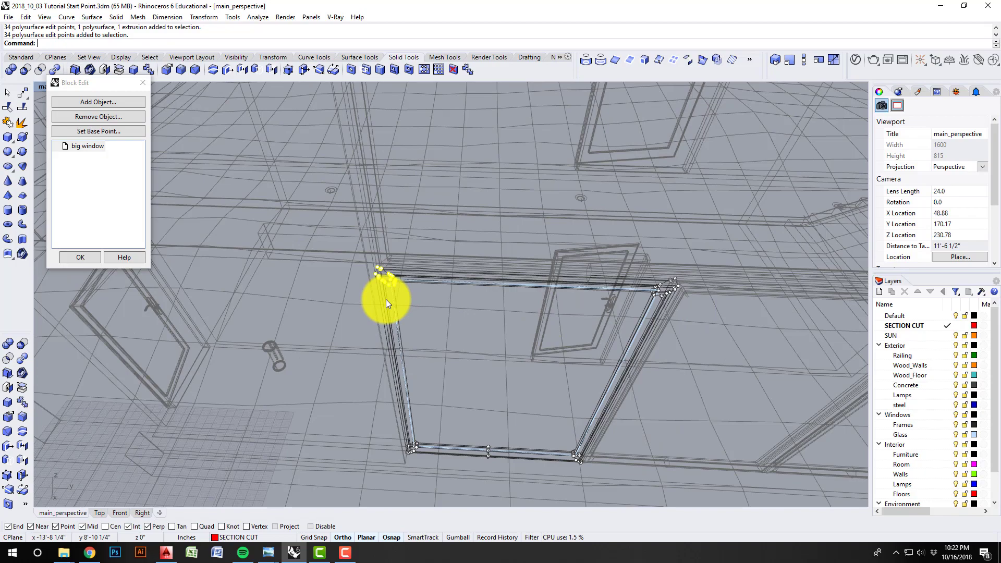
scroll(652, 305, "up", 5)
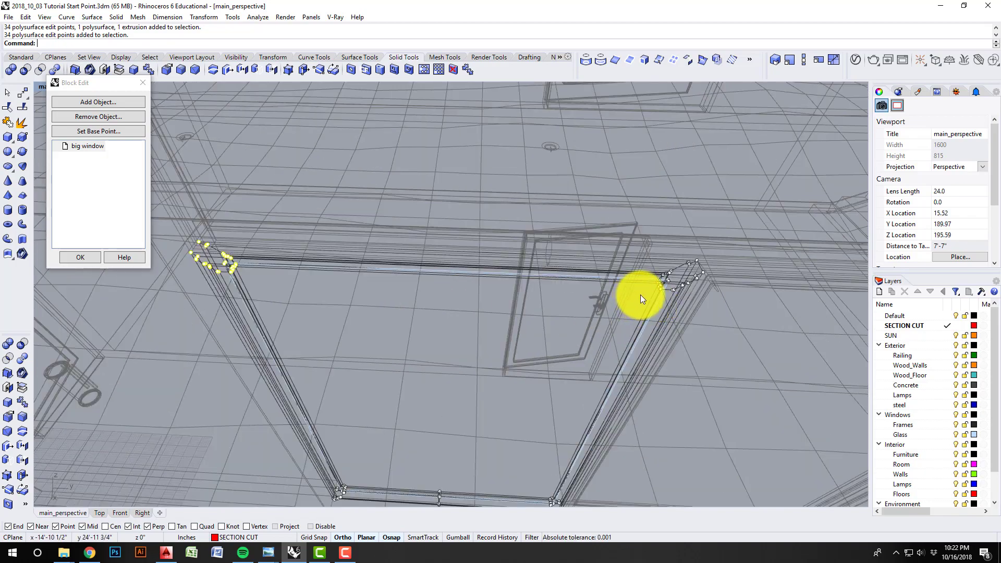
Step: Add the frame's right corner edit points to the selection, orbiting in close
left_click_drag(640, 295, 725, 243, "shift")
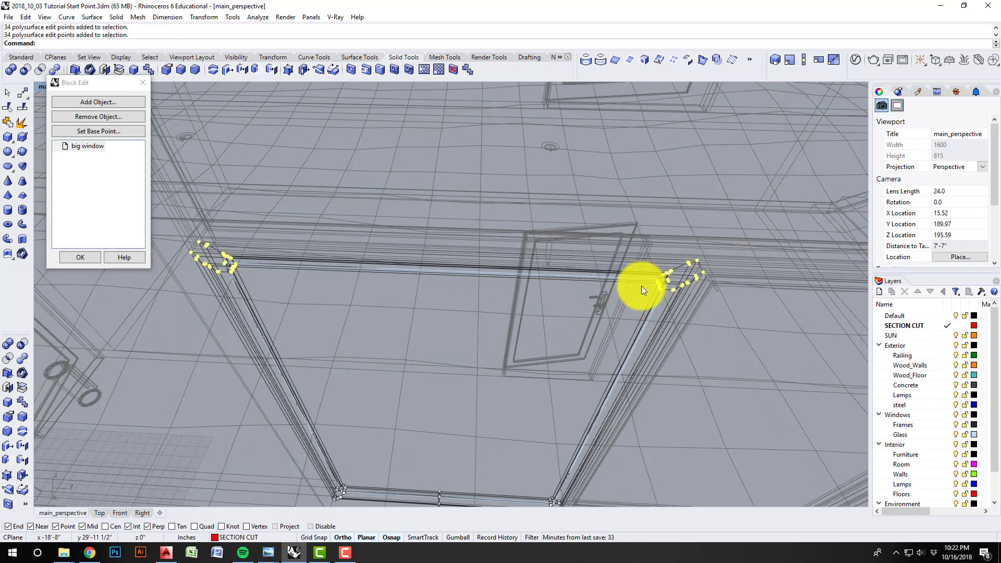
scroll(640, 285, "down", 6)
right_click_drag(641, 286, 526, 279)
scroll(399, 295, "up", 6)
right_click_drag(400, 295, 398, 319)
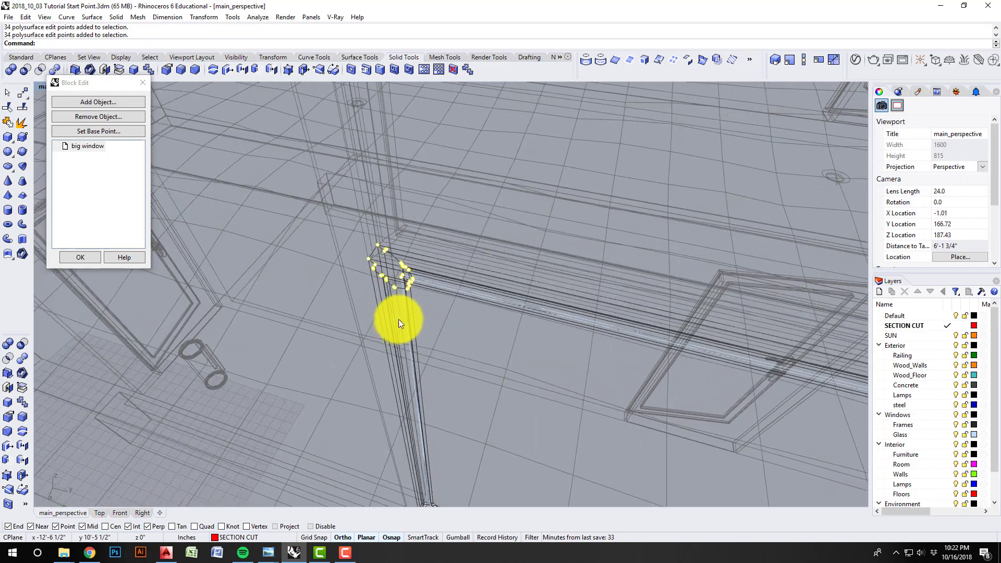
scroll(398, 319, "up", 5)
Step: Move the selected frame corner points 12 inches from a frame corner, then clear the selection
type("M")
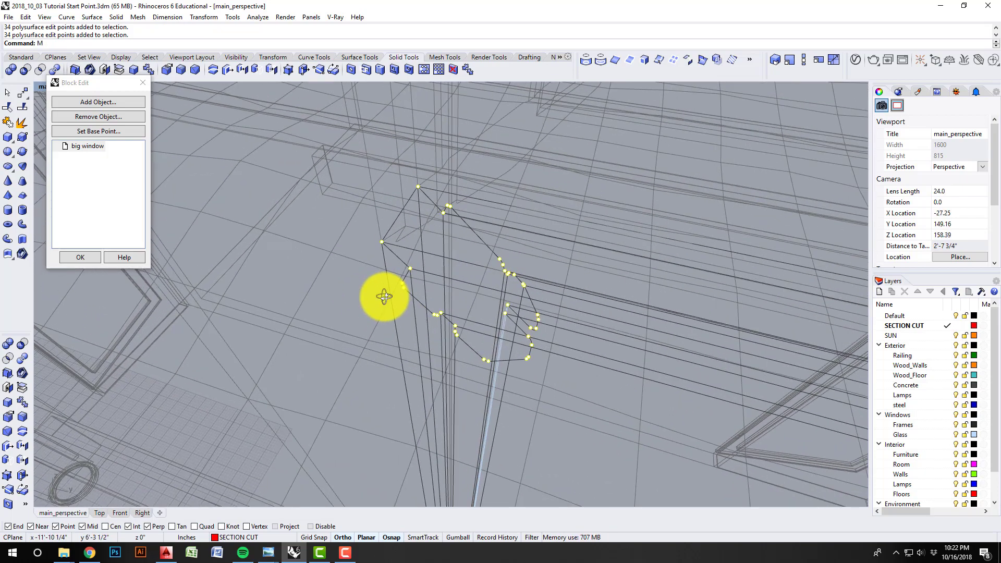
key("Return")
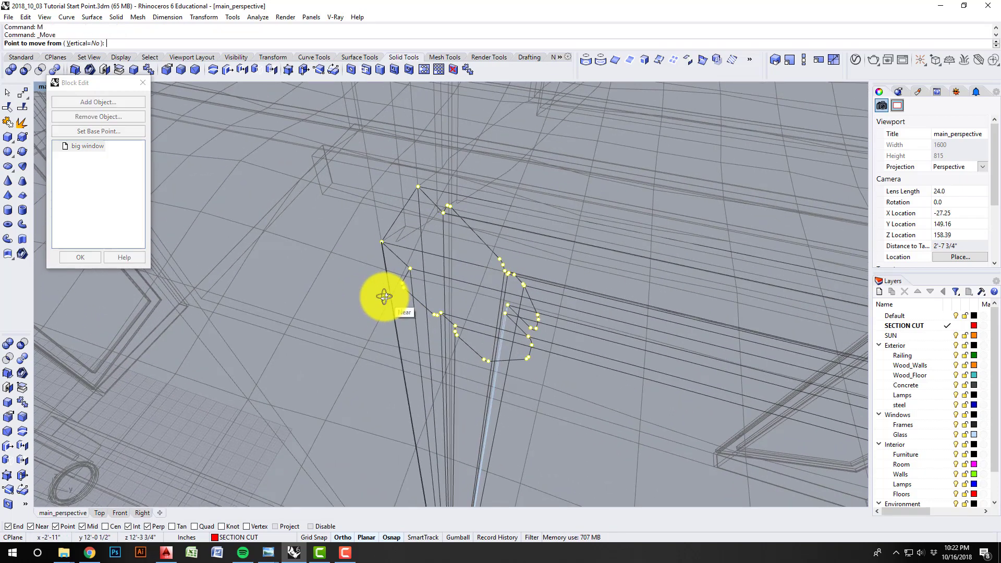
left_click(380, 242)
scroll(381, 243, "down", 4)
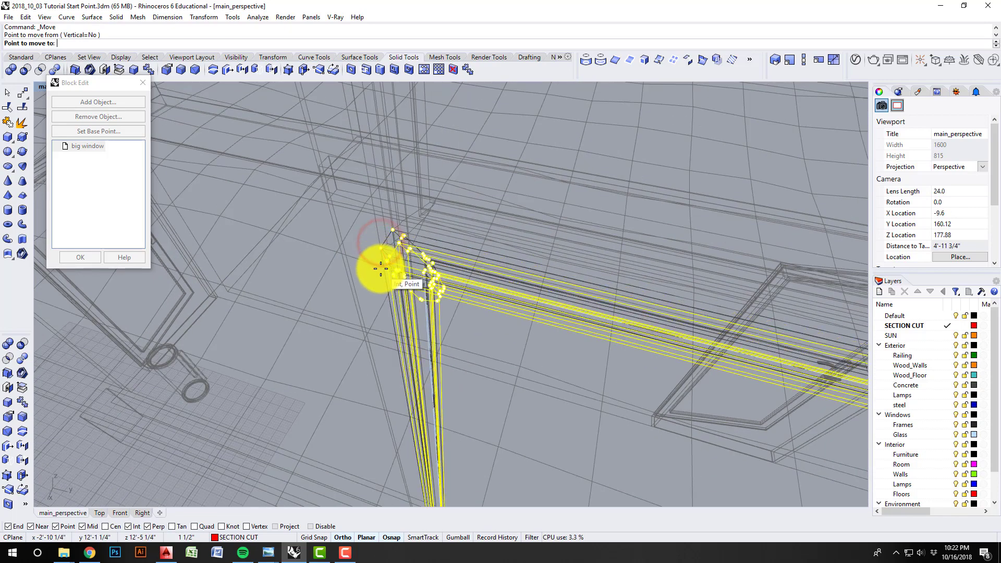
scroll(381, 267, "up", 2)
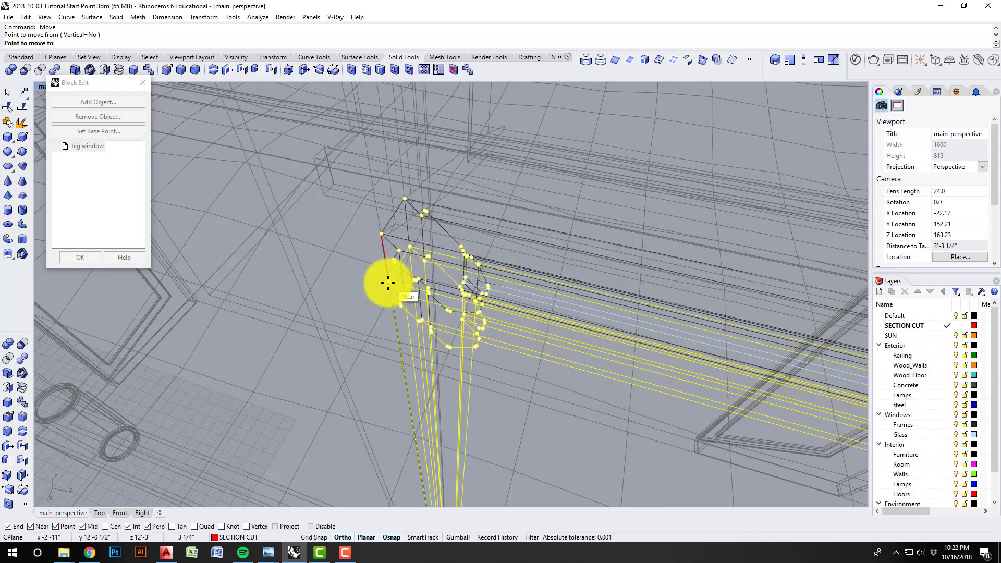
scroll(384, 273, "up", 1)
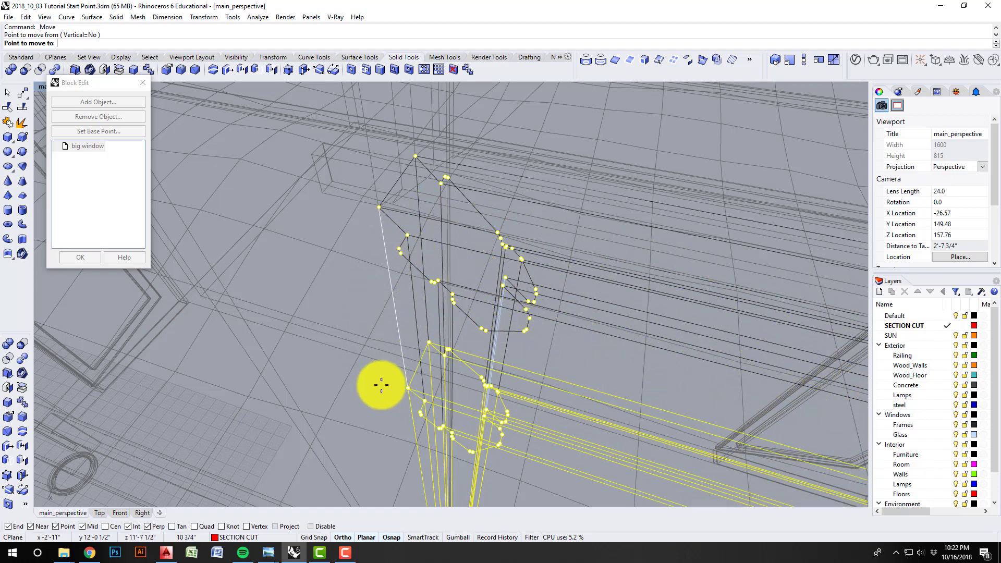
scroll(379, 240, "down", 5)
scroll(388, 252, "up", 5)
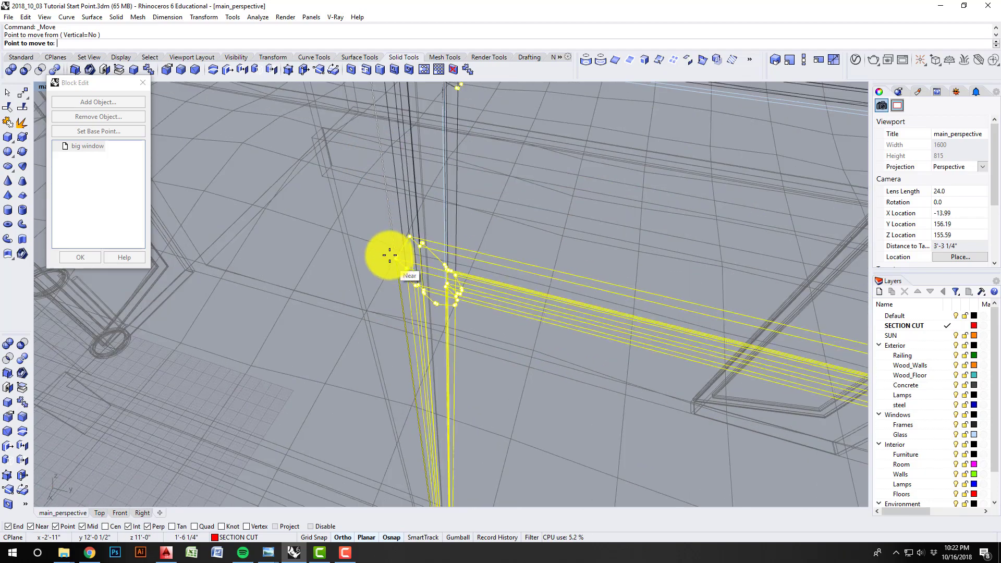
scroll(367, 190, "down", 5)
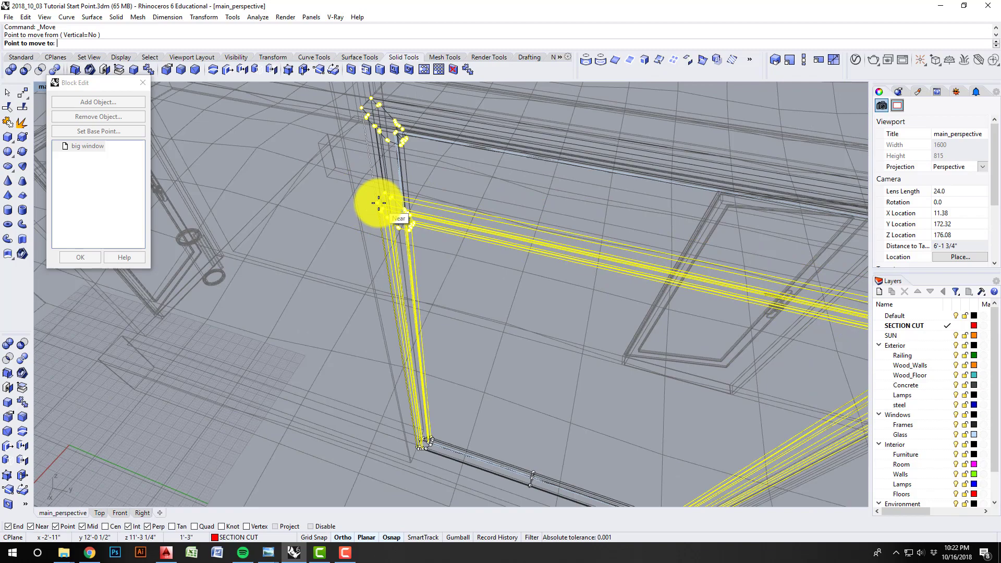
type("12")
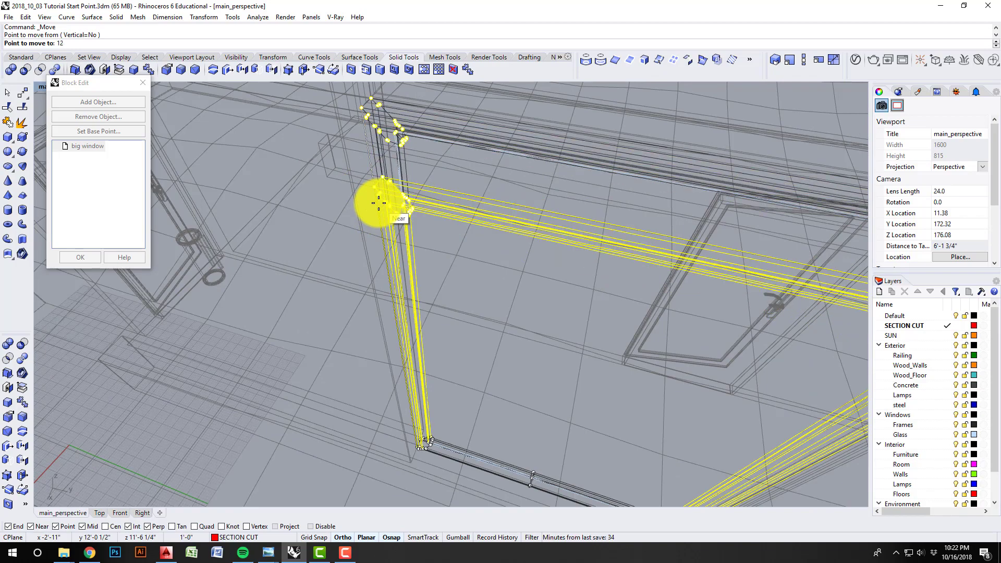
left_click(378, 203)
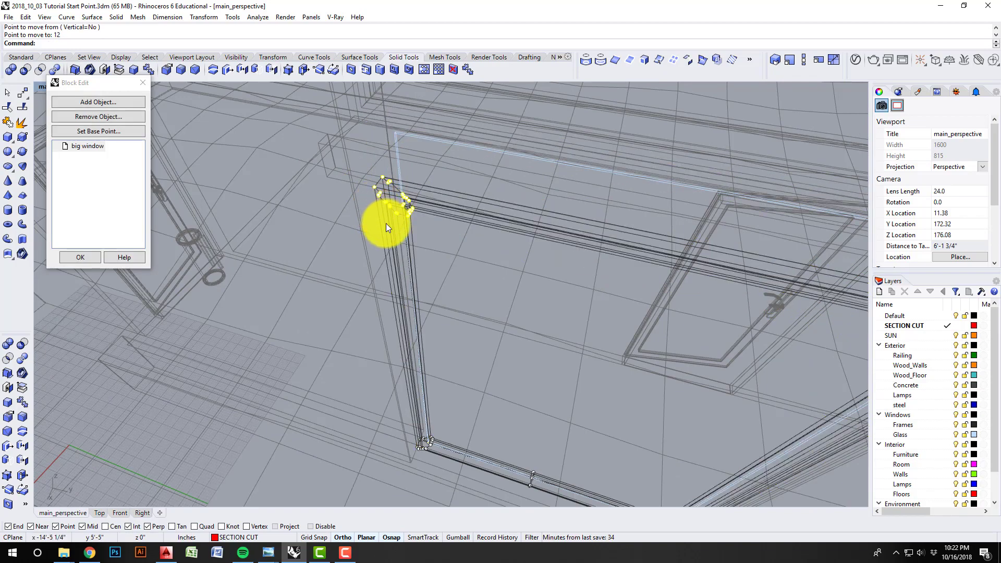
scroll(385, 224, "down", 6)
right_click_drag(386, 224, 431, 259)
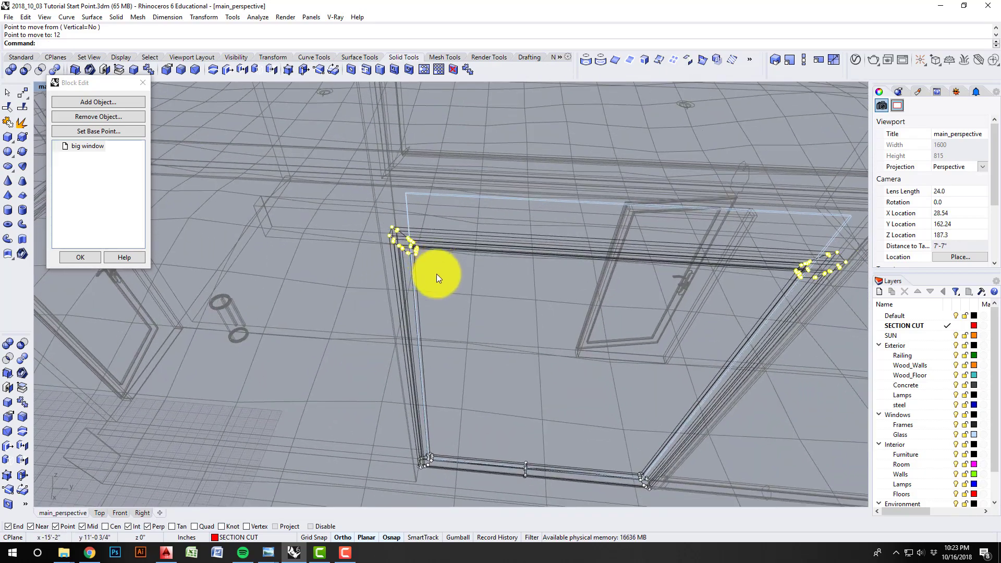
left_click(447, 280)
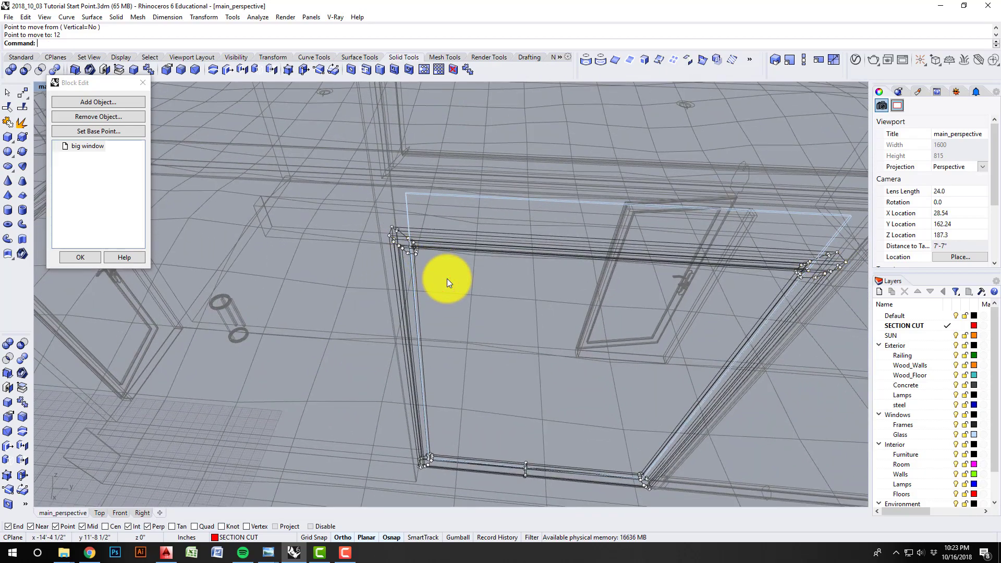
Step: Switch the Perspective viewport to Shaded display and orbit to a frontal view of the window
key("ctrl+alt+s")
right_click_drag(446, 279, 449, 262)
scroll(477, 264, "up", 4)
scroll(477, 265, "up", 3)
scroll(396, 245, "down", 12)
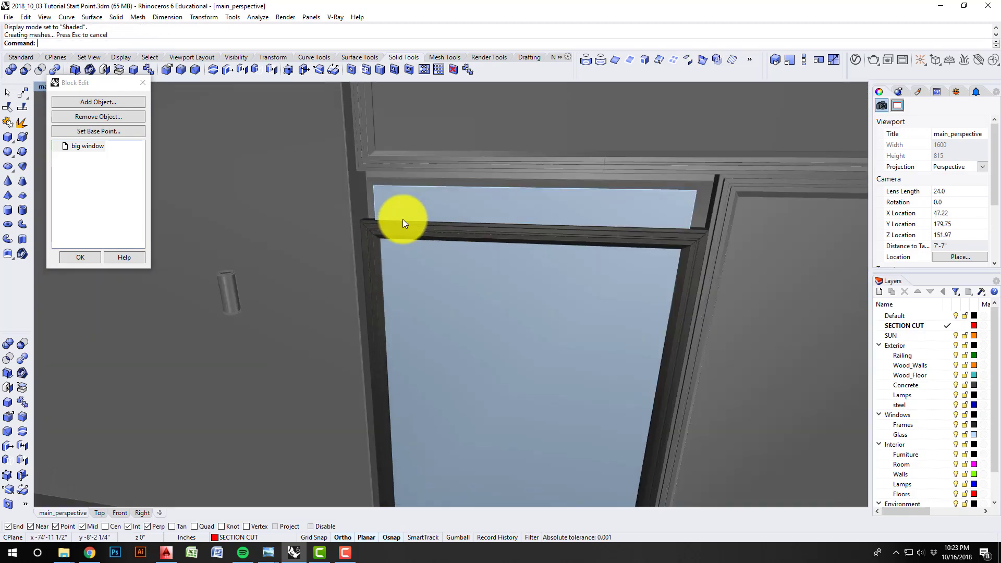
right_click_drag(402, 219, 473, 248)
scroll(427, 227, "up", 5)
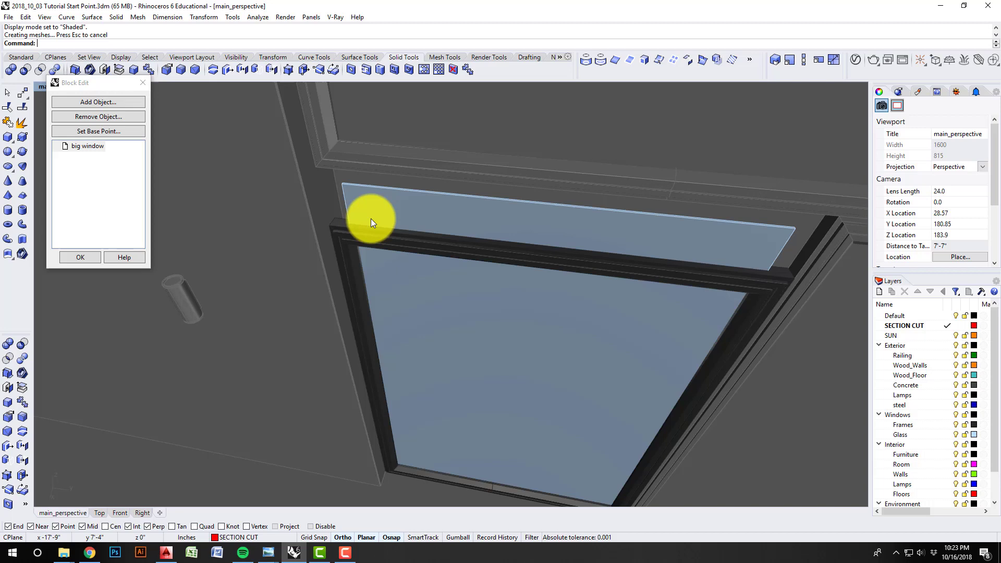
scroll(369, 197, "up", 5)
Step: Select the glass pane, orbit around it to inspect it, then deselect it
left_click(369, 197)
scroll(392, 230, "down", 4)
right_click_drag(393, 230, 451, 245)
right_click_drag(391, 242, 360, 245)
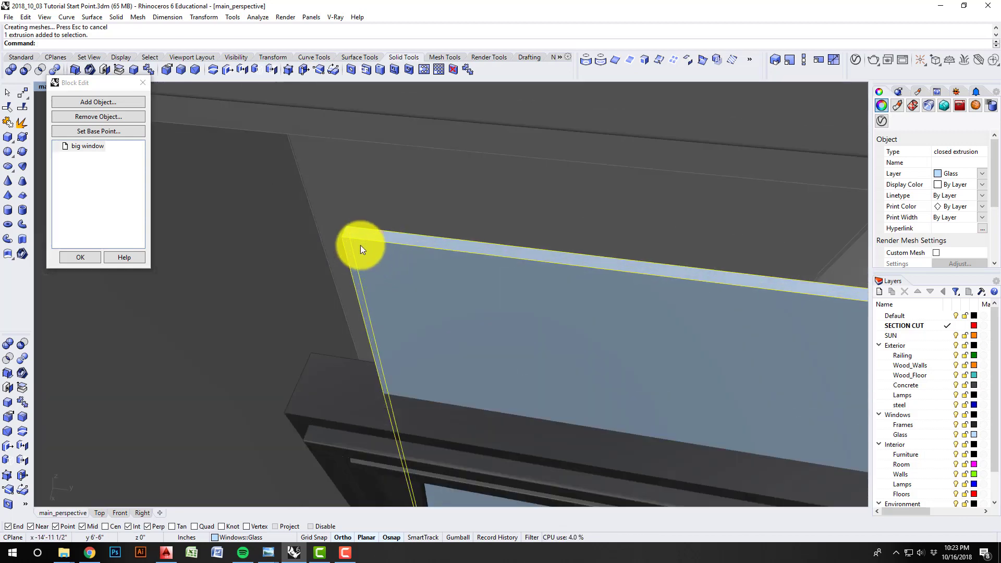
key("Escape")
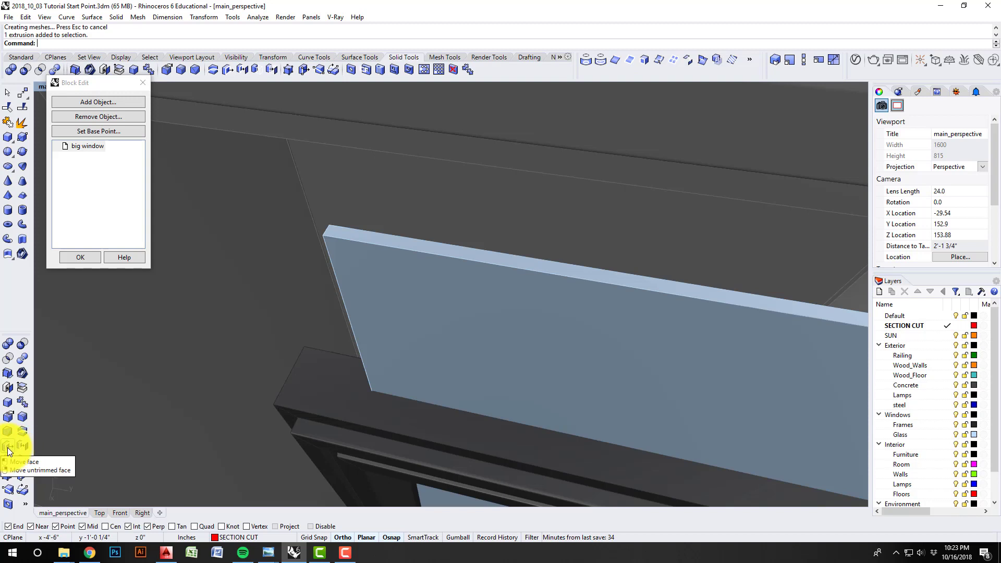
mouse_move(368, 292)
right_mouse_down()
mouse_move(384, 277)
mouse_move(385, 286)
right_mouse_up()
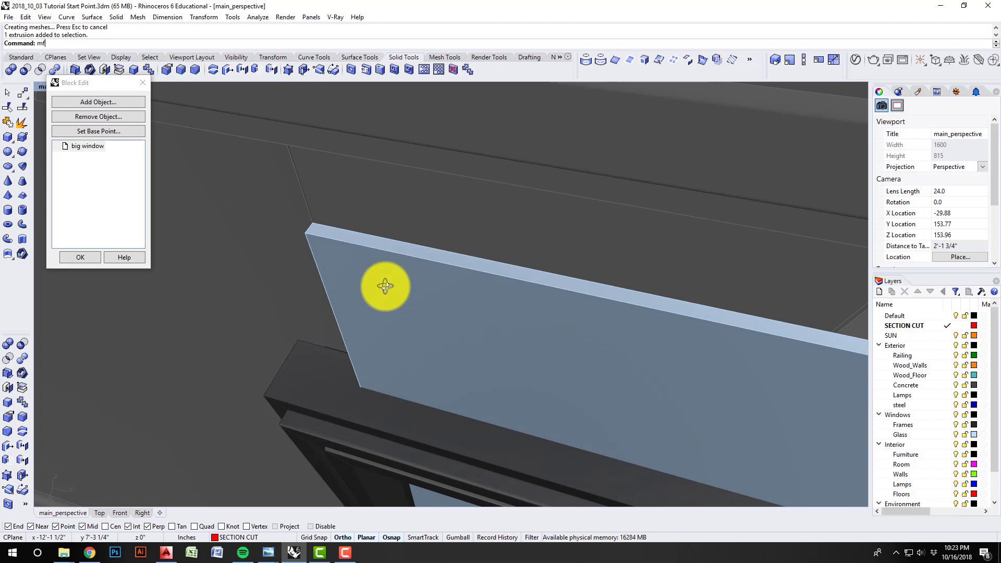
Step: Move the glass pane's top face to the window corner, then undo the misplaced move
key("Return")
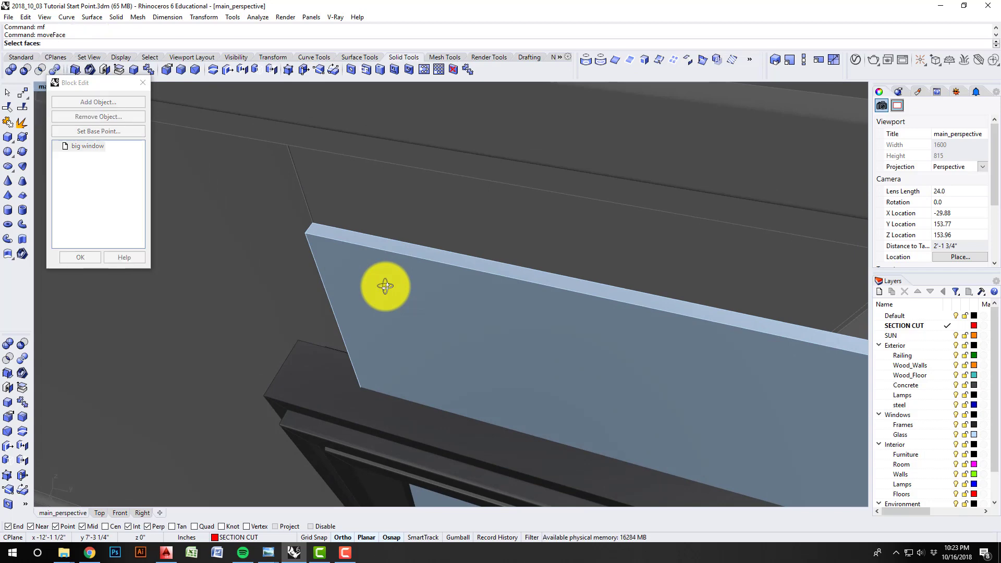
left_click(342, 239)
key("Return")
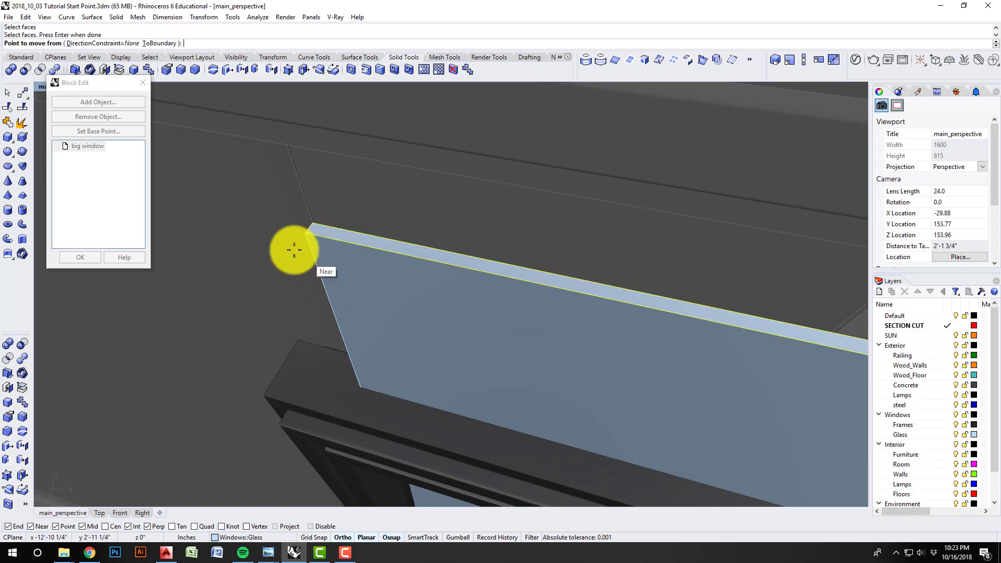
left_click(303, 232)
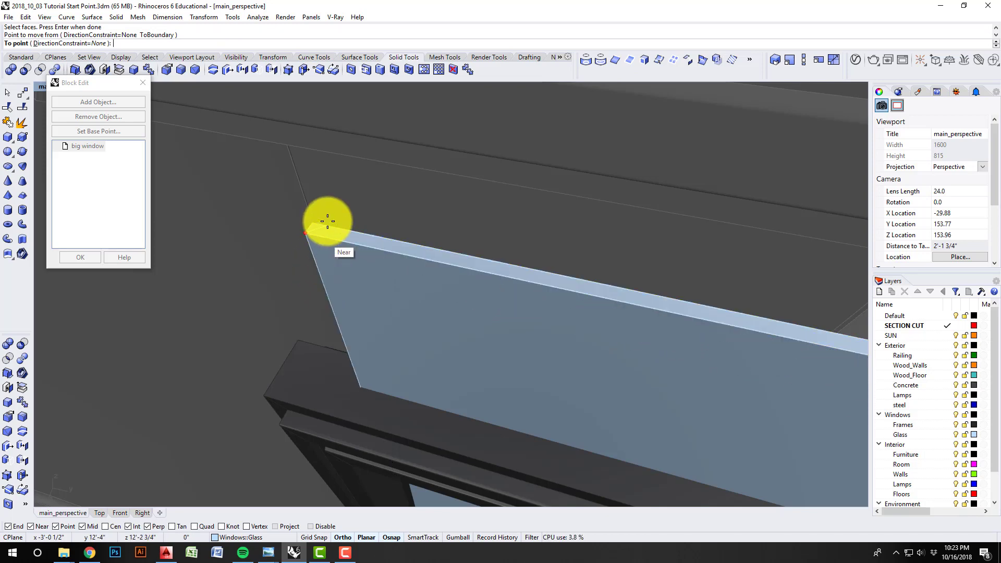
scroll(327, 223, "up", 5)
scroll(344, 293, "up", 5)
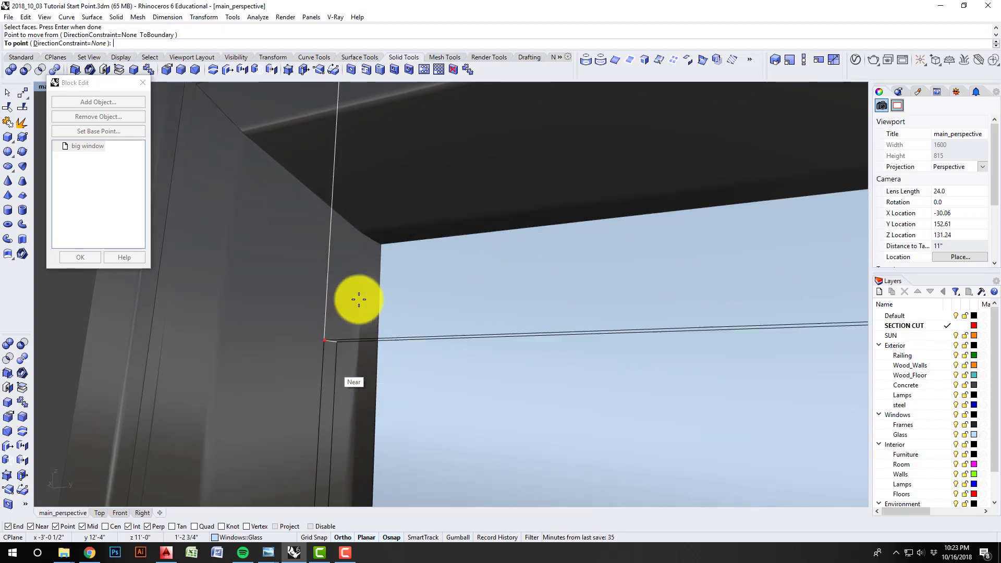
scroll(388, 250, "up", 2)
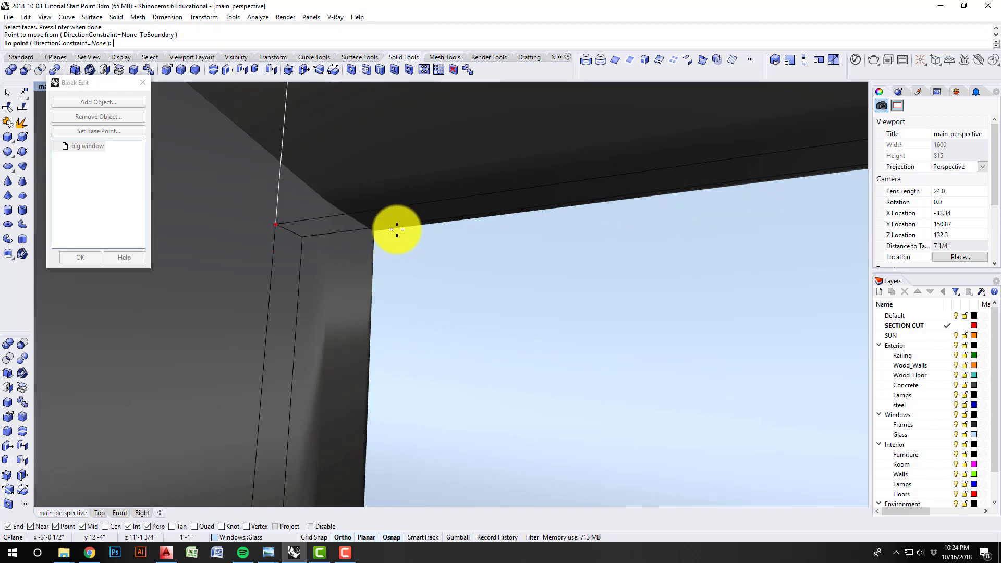
scroll(398, 234, "up", 6)
scroll(363, 242, "down", 6)
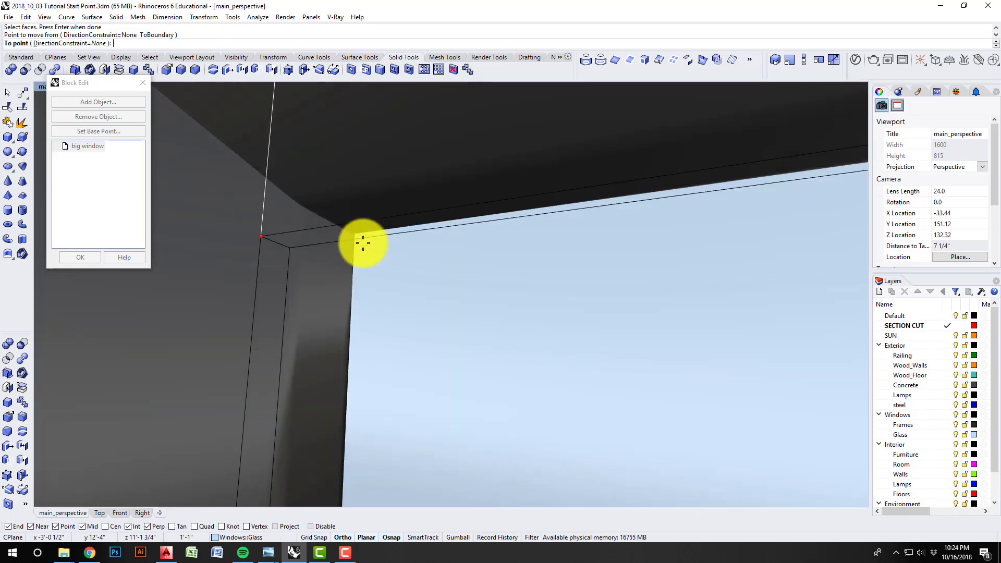
left_click(359, 237)
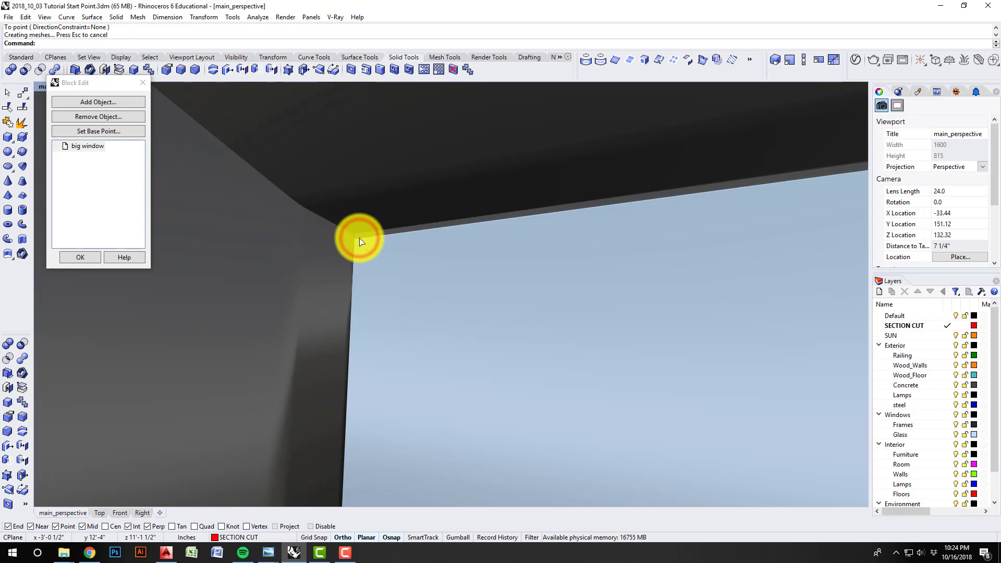
key("ctrl+z")
Step: Move the glass top face again, snapping its corner to the frame's inner corner
scroll(359, 240, "down", 5)
right_click_drag(359, 239, 384, 340)
scroll(441, 345, "down", 6)
key("Return")
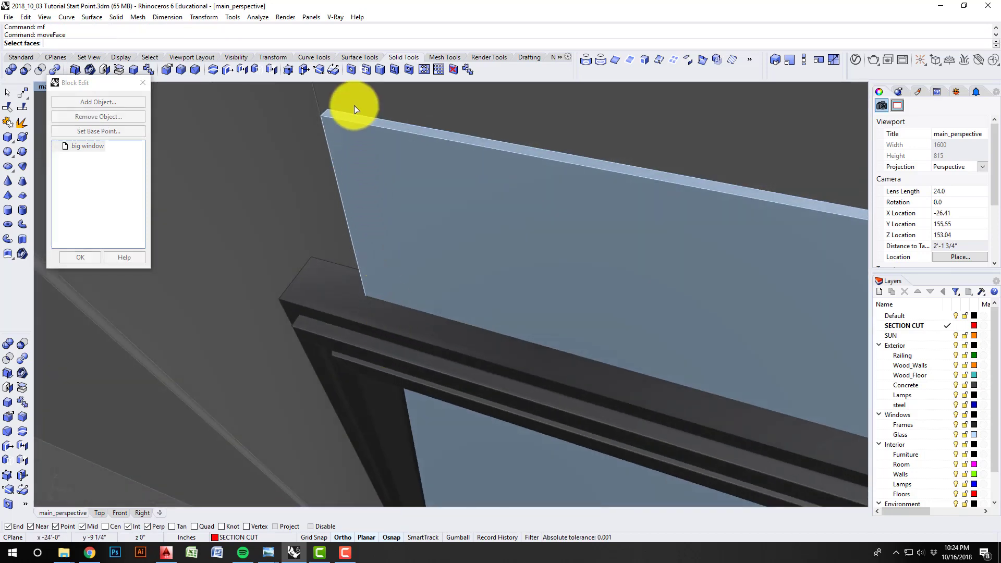
left_click(351, 116)
key("Return")
left_click(324, 116)
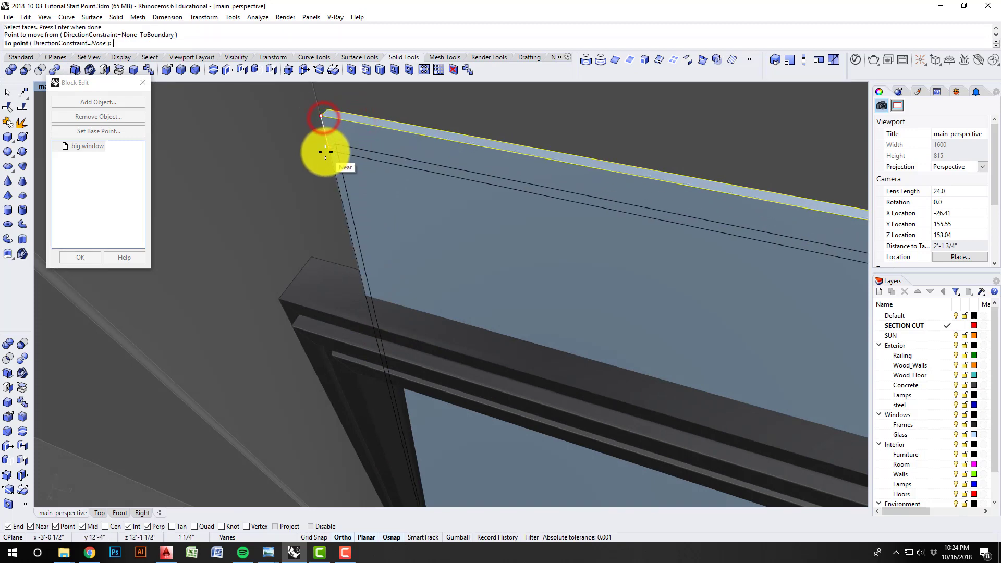
right_click_drag(325, 154, 328, 207)
scroll(340, 140, "down", 2)
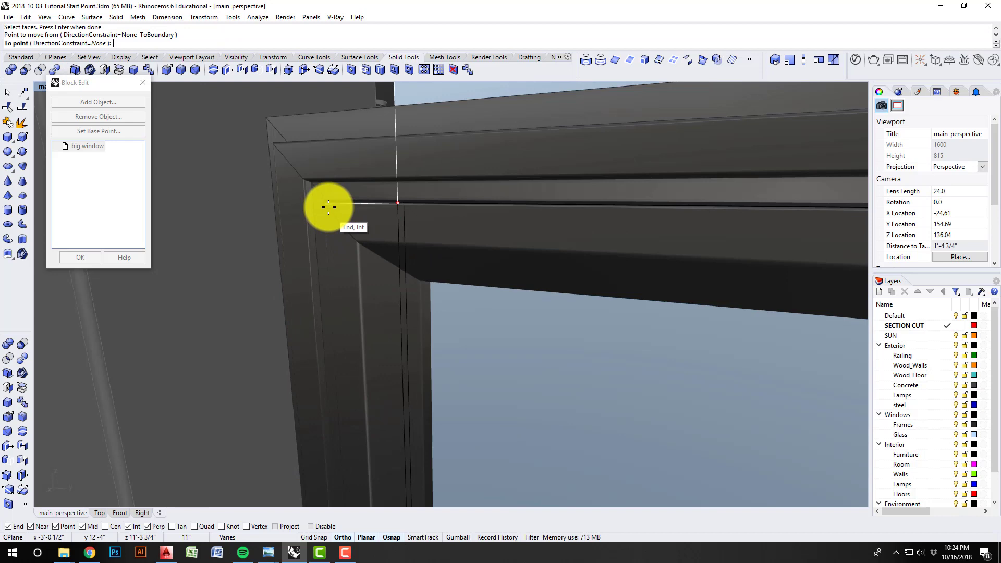
left_click(328, 204)
scroll(368, 243, "down", 6)
right_click_drag(368, 242, 392, 248)
scroll(368, 255, "down", 5)
scroll(392, 249, "up", 4)
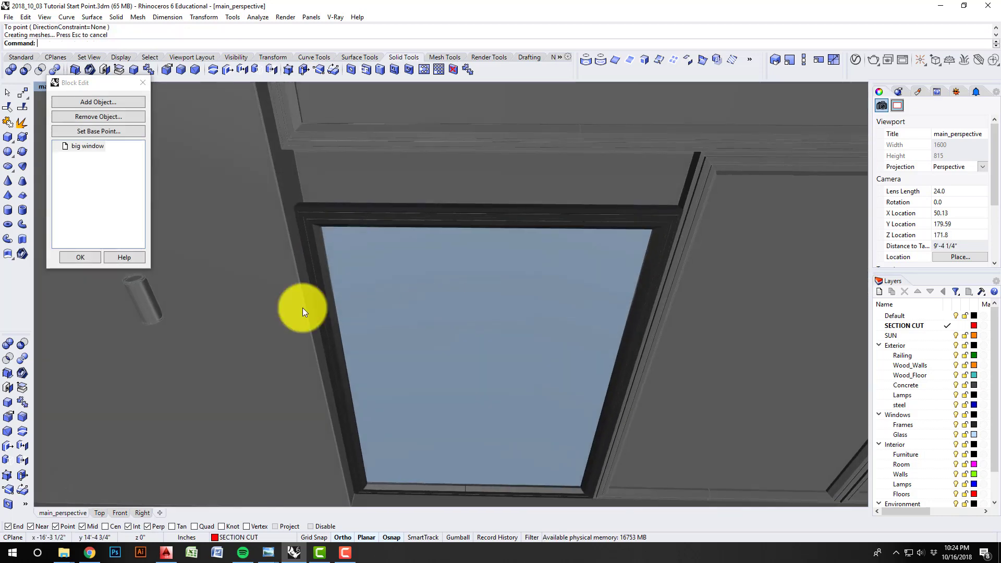
Step: Exit block editing with OK, then orbit past the wall and stairs to look up at the big window
left_click(83, 254)
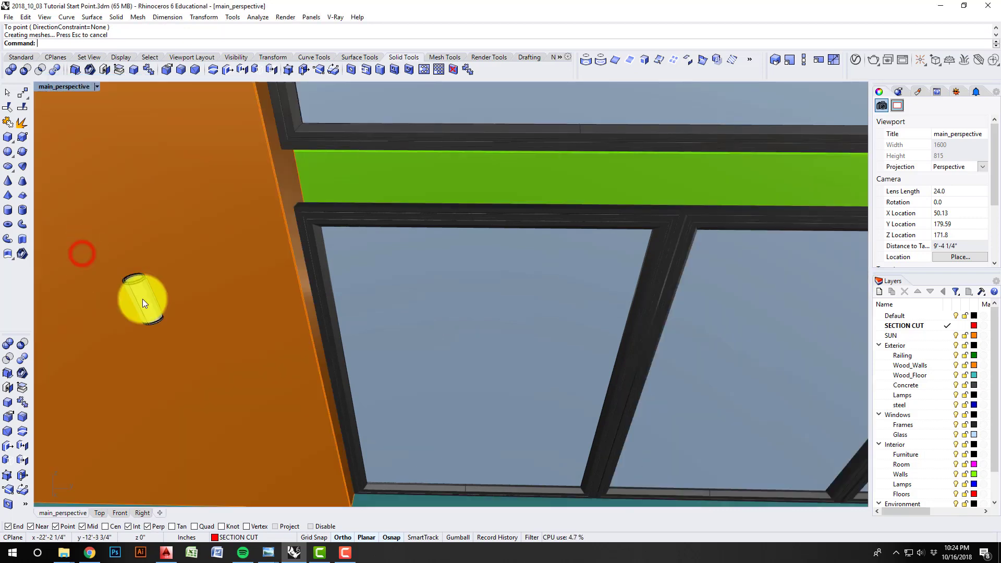
scroll(403, 237, "down", 8)
right_click_drag(405, 242, 375, 217)
scroll(321, 285, "up", 6)
scroll(321, 252, "down", 4)
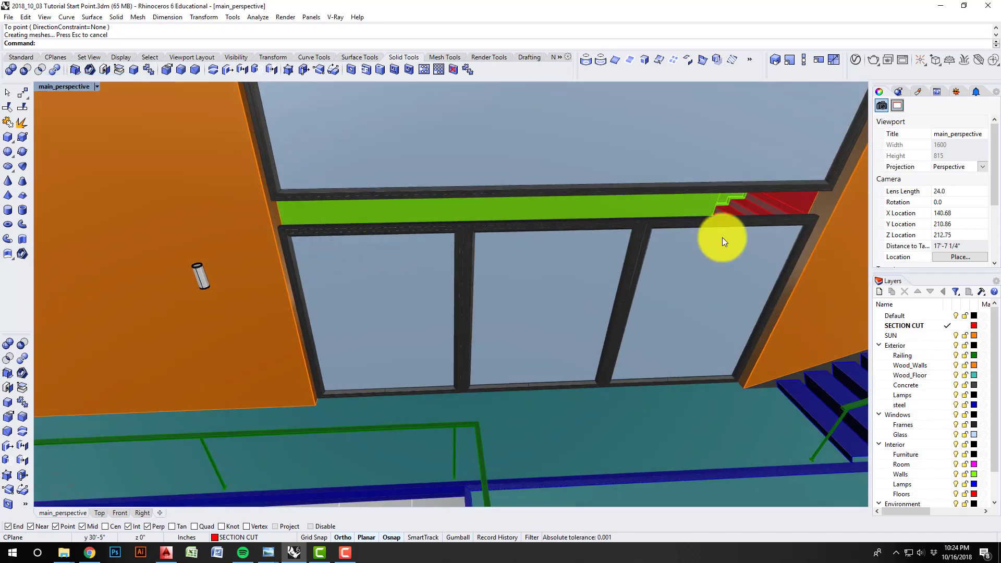
right_click_drag(732, 295, 431, 265)
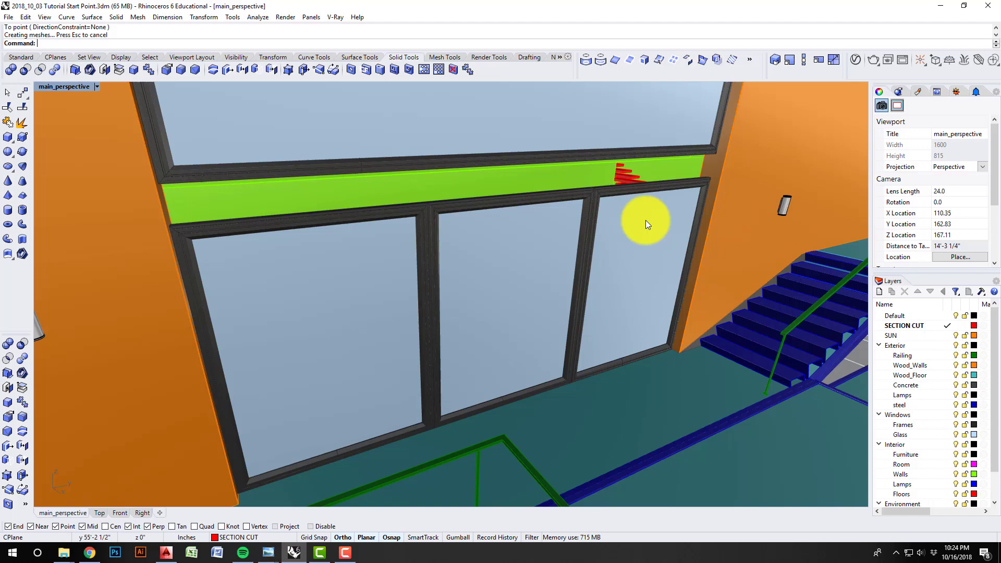
right_click_drag(603, 245, 569, 303)
scroll(468, 302, "up", 4)
right_click_drag(468, 302, 446, 295)
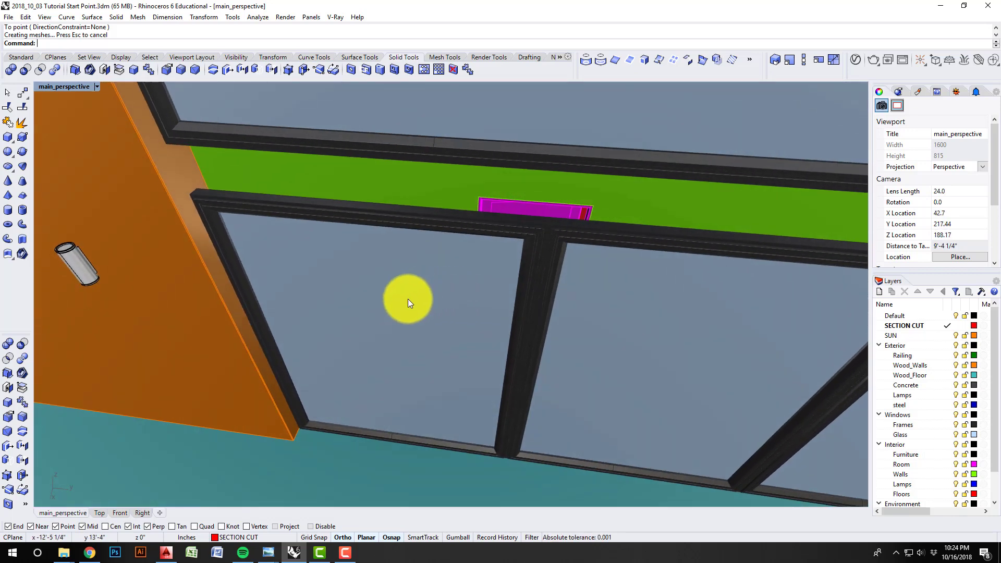
Step: Open the big window block for editing and orbit to its lower corner
double_click(395, 245)
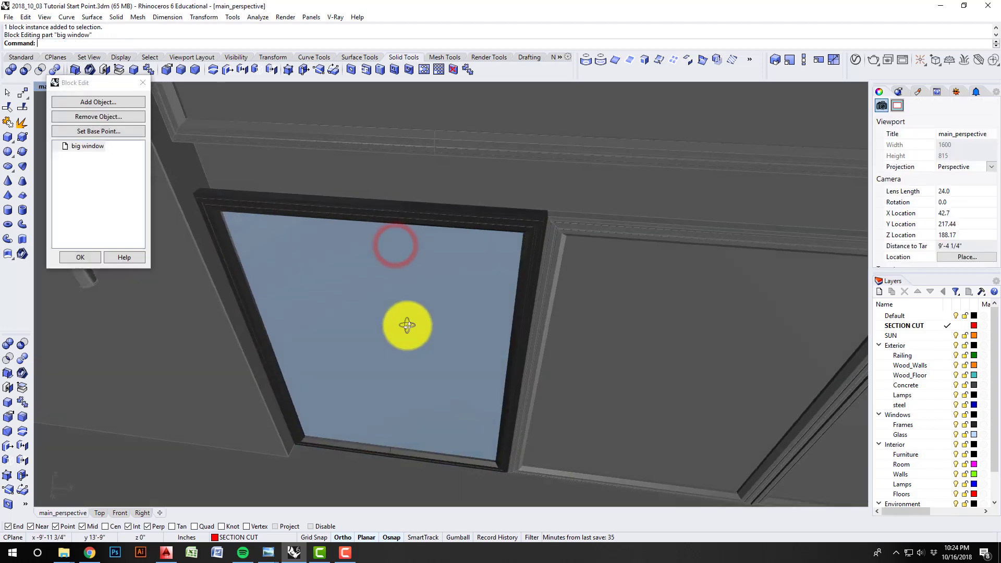
scroll(404, 318, "up", 3)
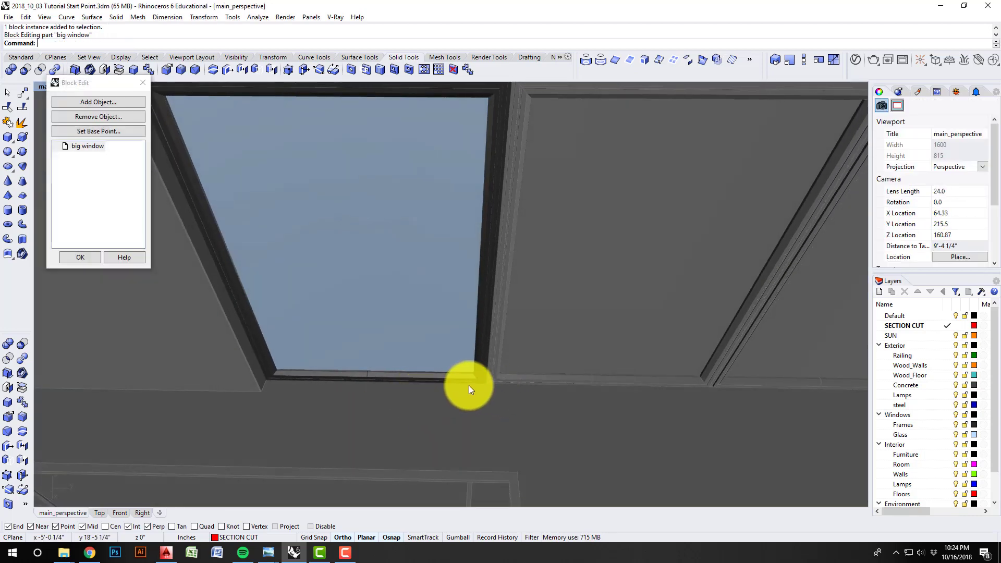
scroll(468, 386, "up", 2)
scroll(165, 420, "up", 2)
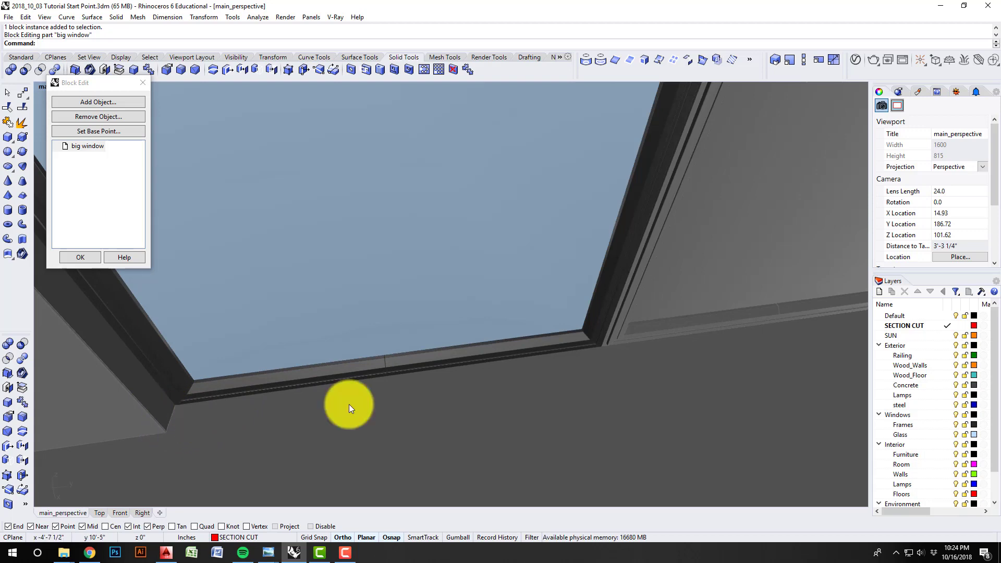
scroll(364, 396, "down", 3)
scroll(292, 373, "up", 2)
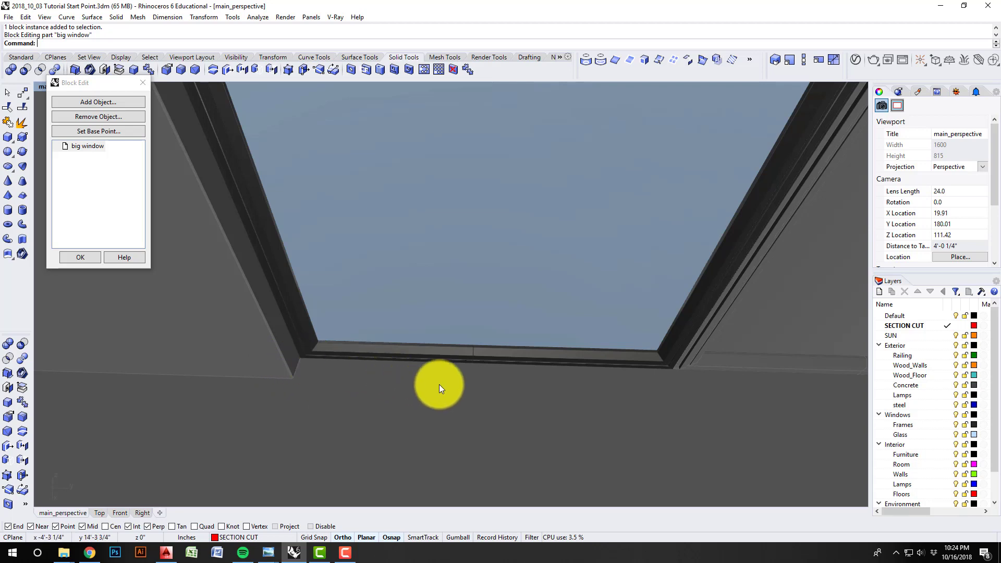
right_click_drag(440, 387, 376, 383)
Step: Select the glass and frame and move them 2 inches from the frame corner
left_click(390, 343)
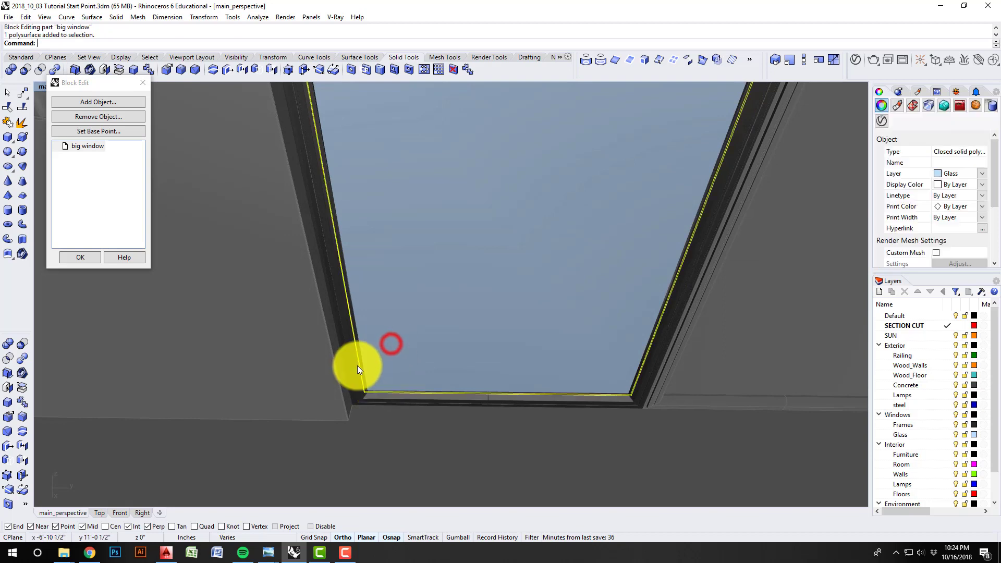
left_click(357, 366, "shift")
scroll(361, 417, "up", 6)
type("m")
key("Return")
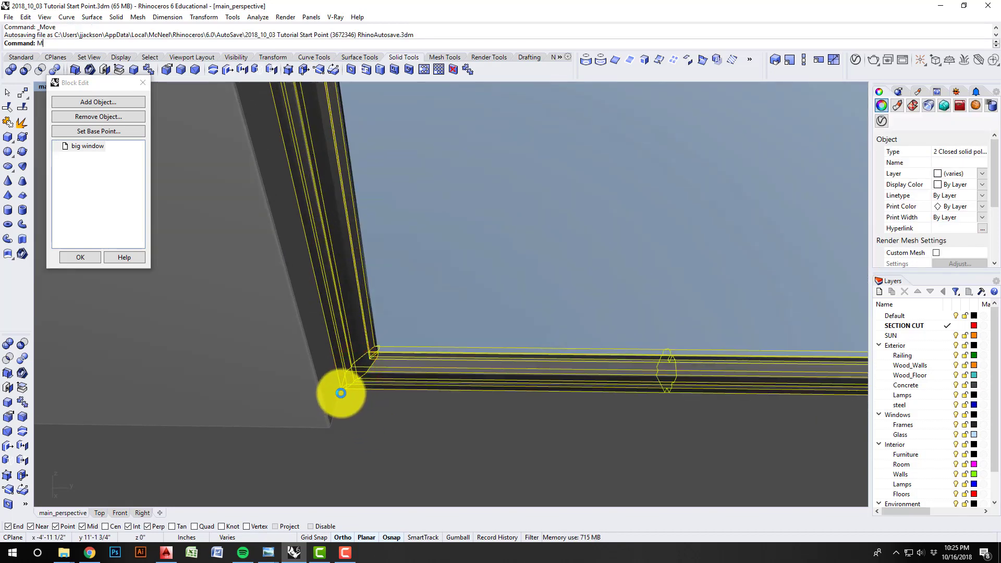
key("Return")
left_click(341, 393)
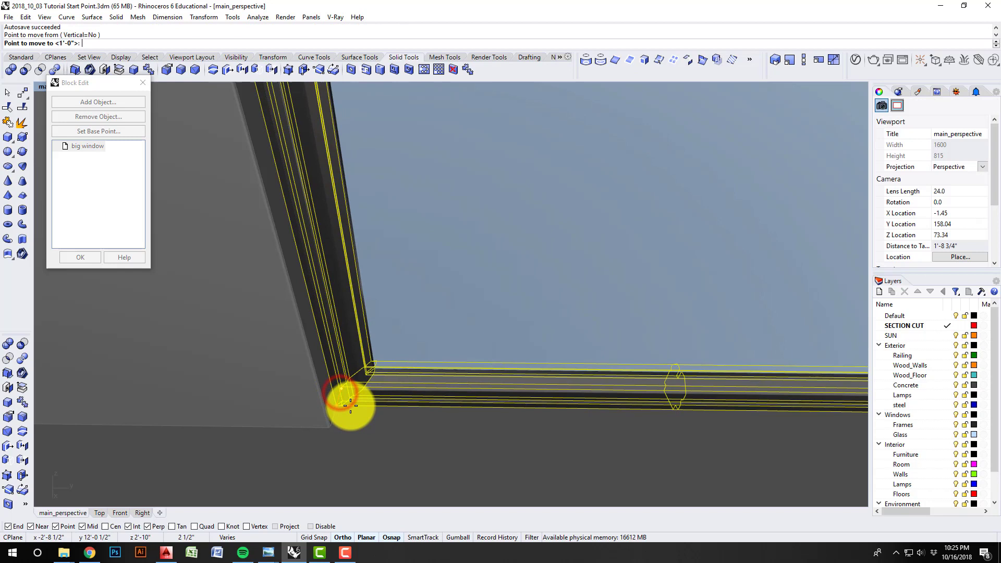
type("2")
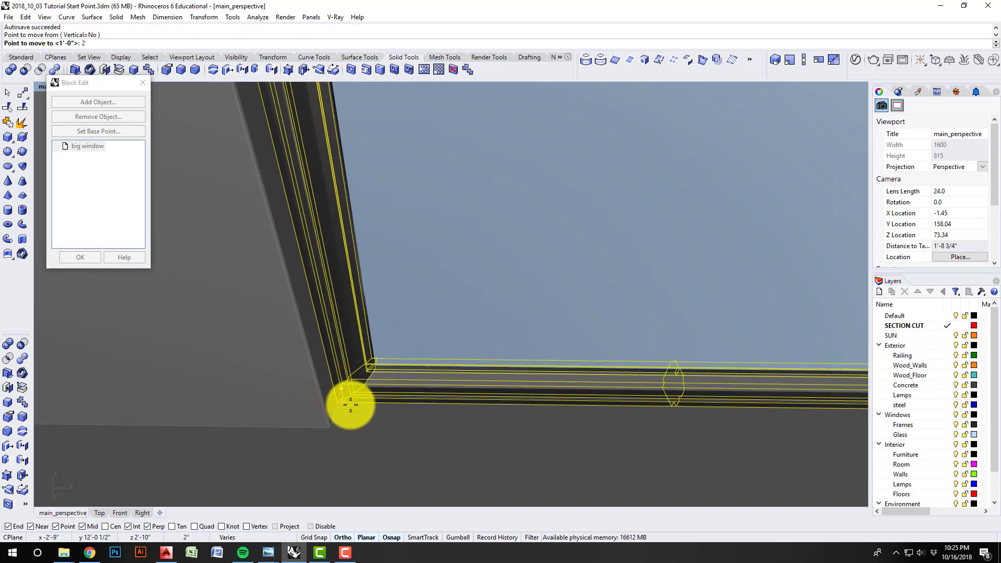
left_click(317, 473)
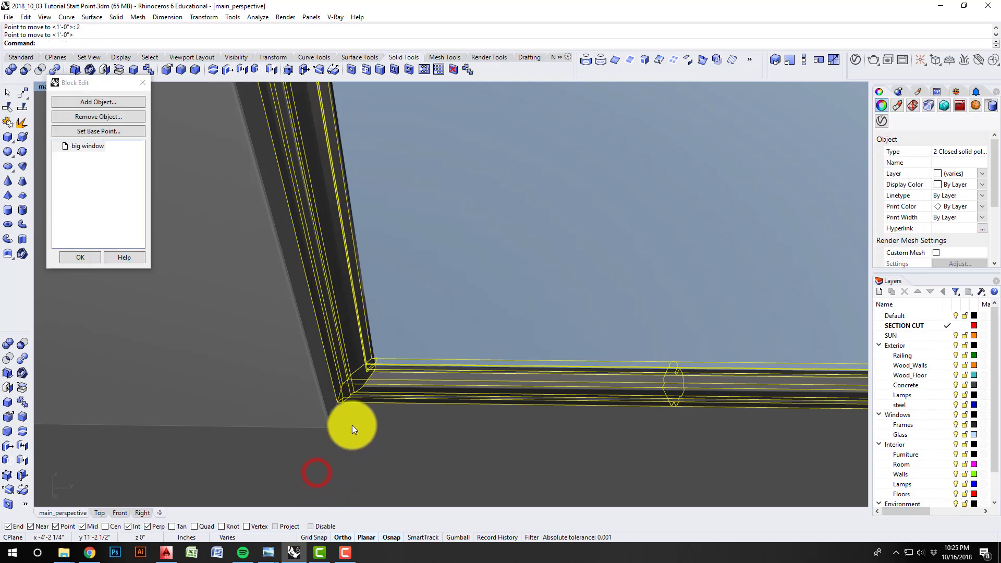
scroll(351, 424, "down", 5)
right_click_drag(552, 418, 461, 428)
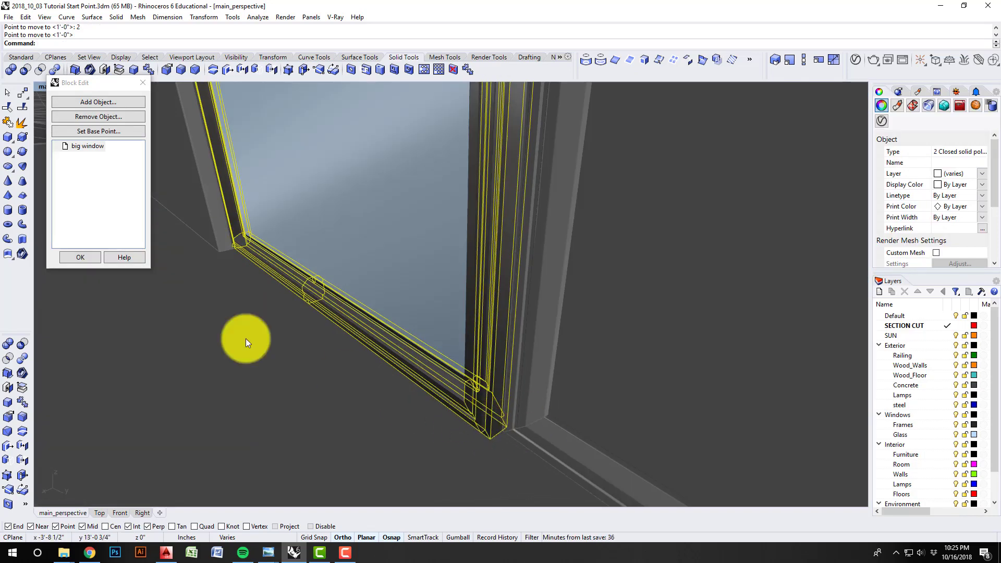
Step: Close block editing with OK and orbit around the updated window wall
left_click(81, 257)
right_click_drag(485, 411, 382, 369)
scroll(420, 382, "down", 10)
scroll(372, 367, "up", 6)
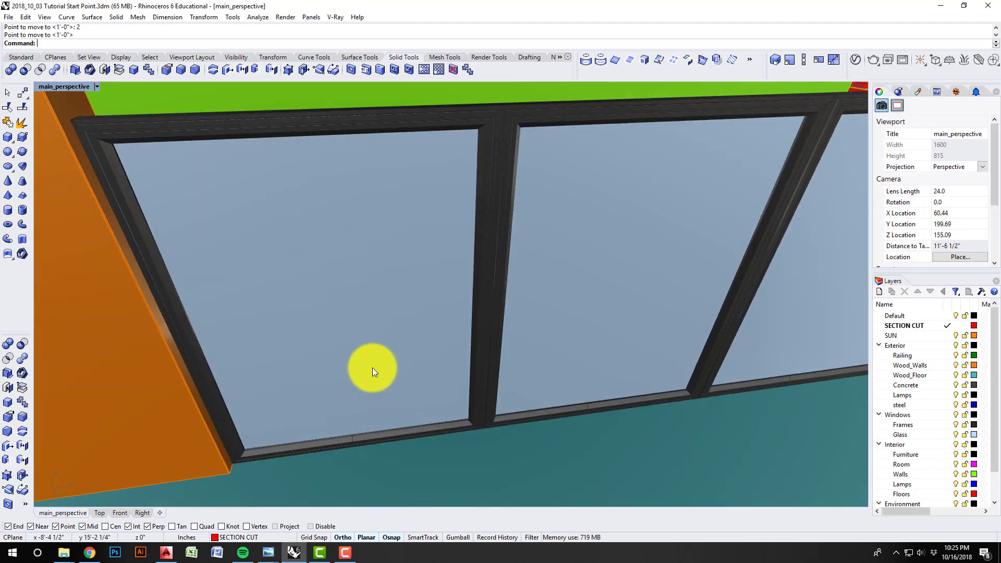
scroll(372, 368, "down", 5)
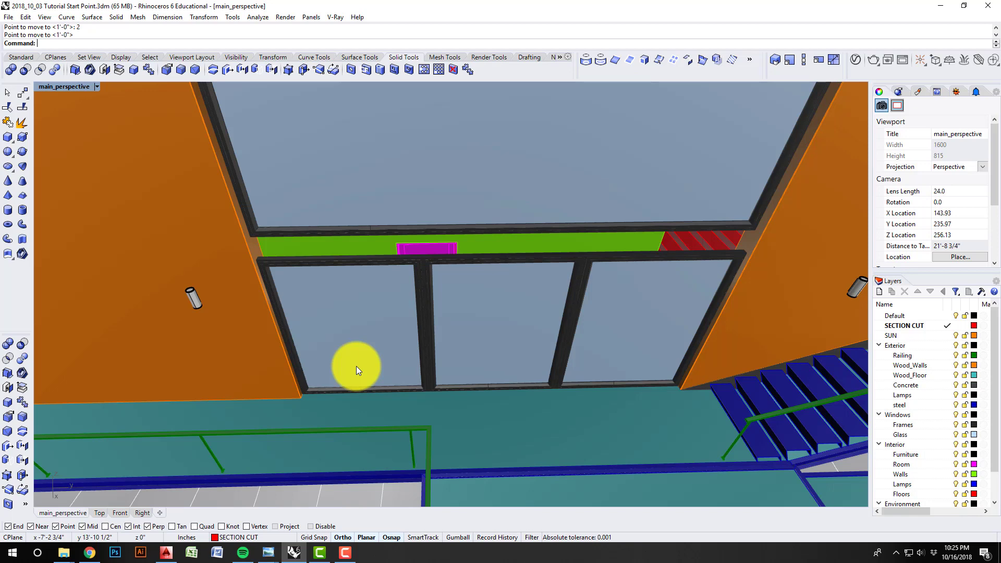
right_click_drag(357, 352, 365, 354)
scroll(367, 349, "down", 2)
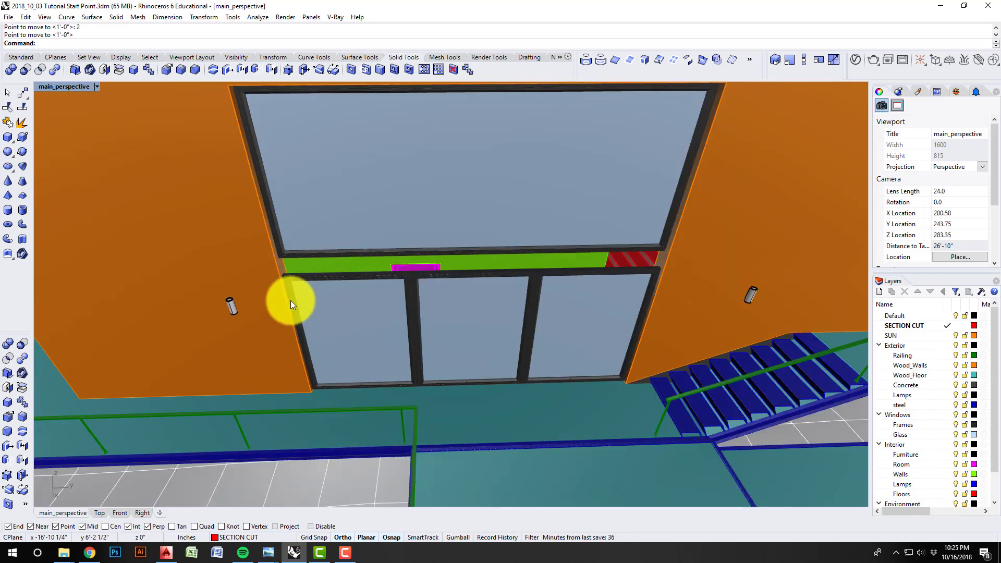
scroll(292, 301, "up", 2)
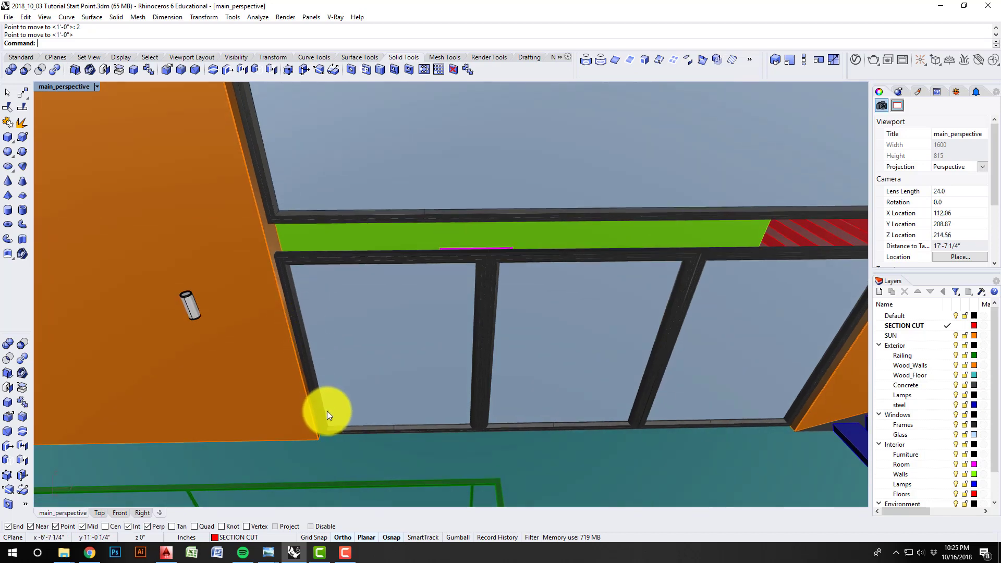
scroll(330, 420, "up", 3)
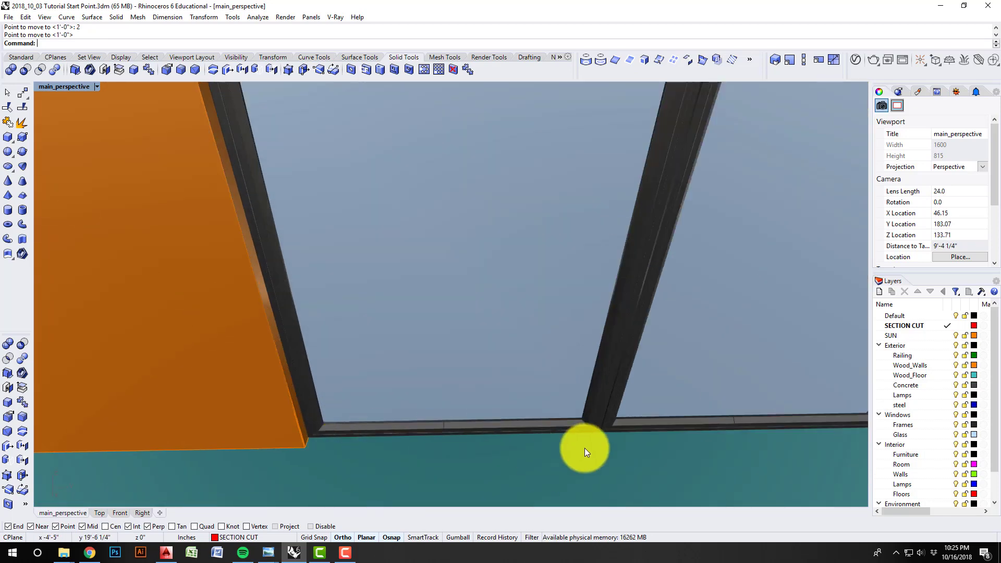
scroll(440, 401, "down", 4)
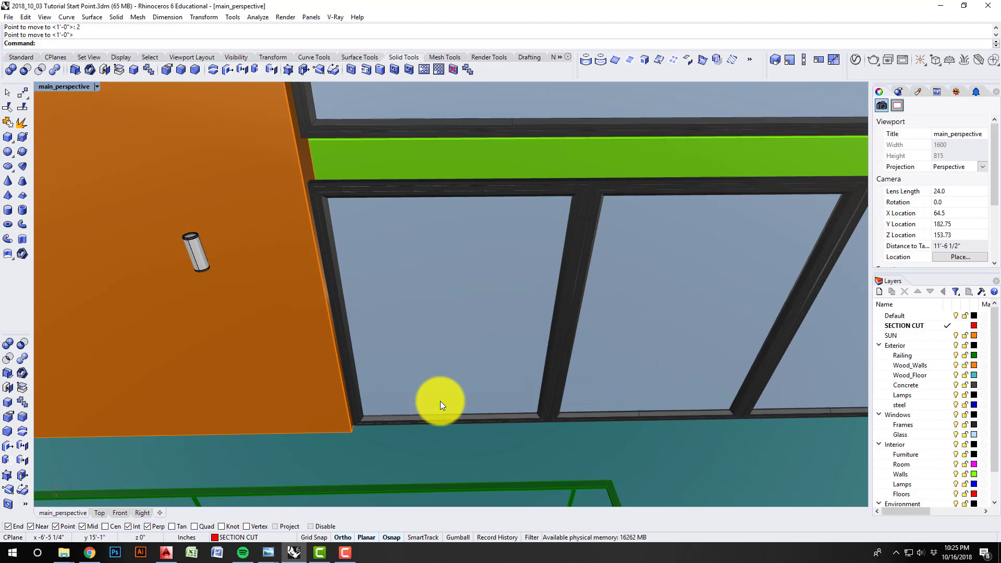
scroll(378, 374, "down", 3)
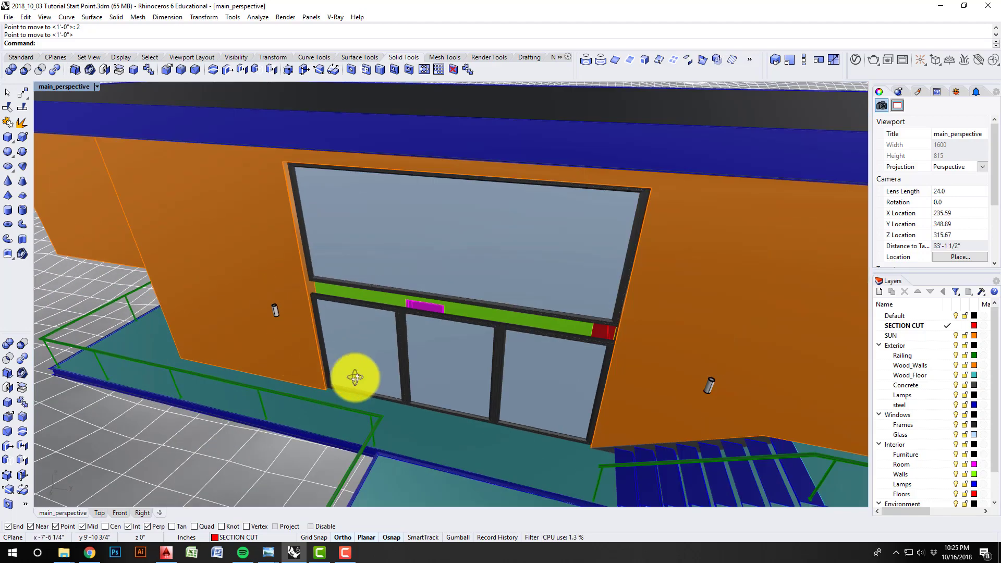
scroll(353, 375, "up", 4)
Step: Orbit around the facade and stairs to look along the stair treads
mouse_move(384, 345)
right_mouse_down()
mouse_move(380, 362)
mouse_move(369, 355)
right_mouse_up()
scroll(376, 344, "down", 8)
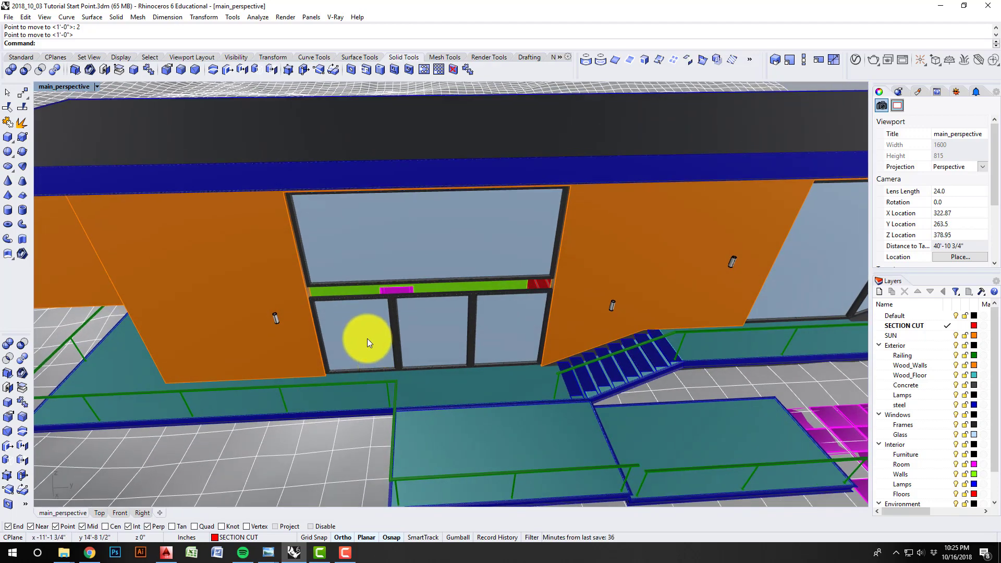
scroll(346, 274, "up", 2)
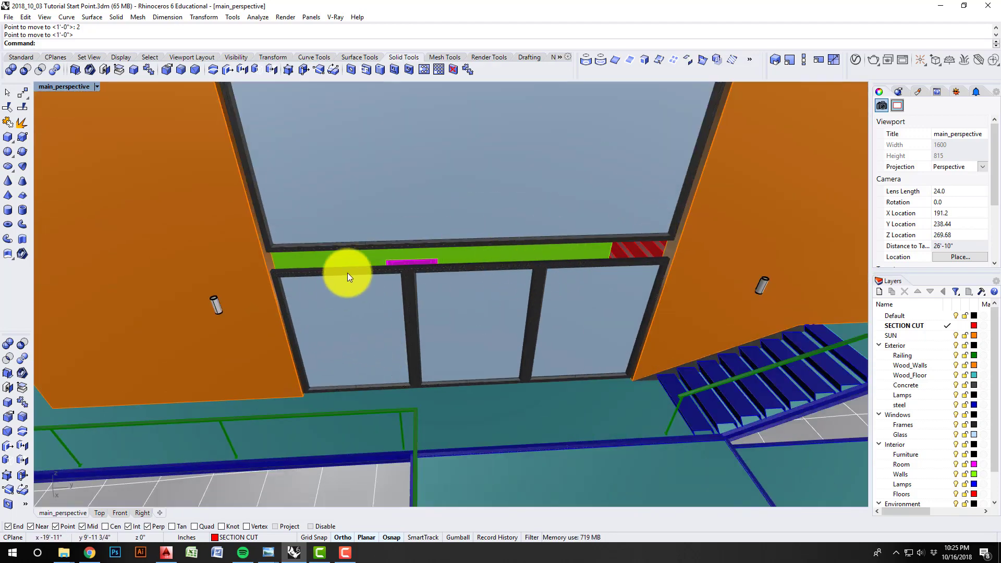
scroll(348, 273, "down", 6)
right_click_drag(359, 273, 446, 298)
scroll(417, 277, "up", 4)
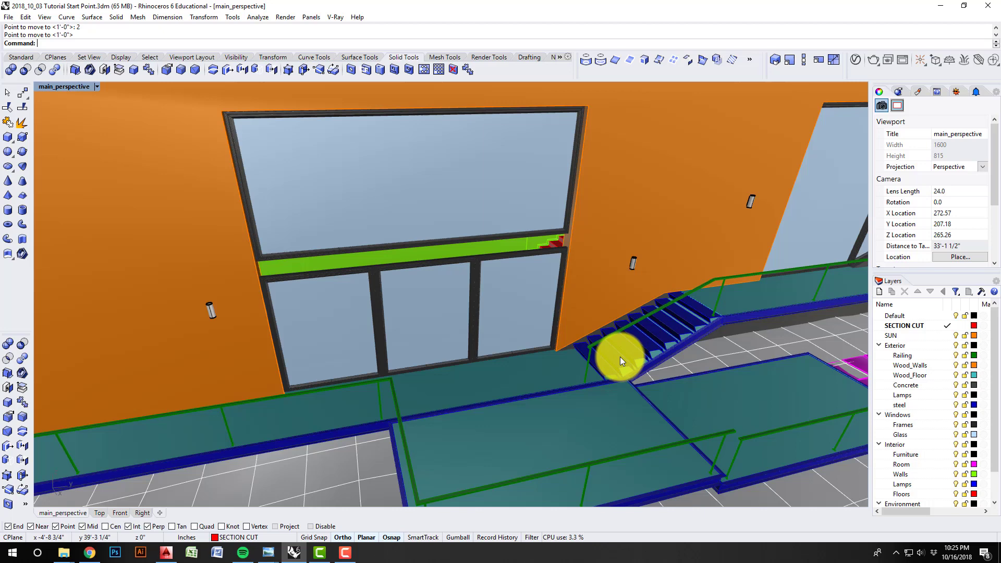
scroll(620, 356, "up", 5)
right_click_drag(576, 376, 588, 382)
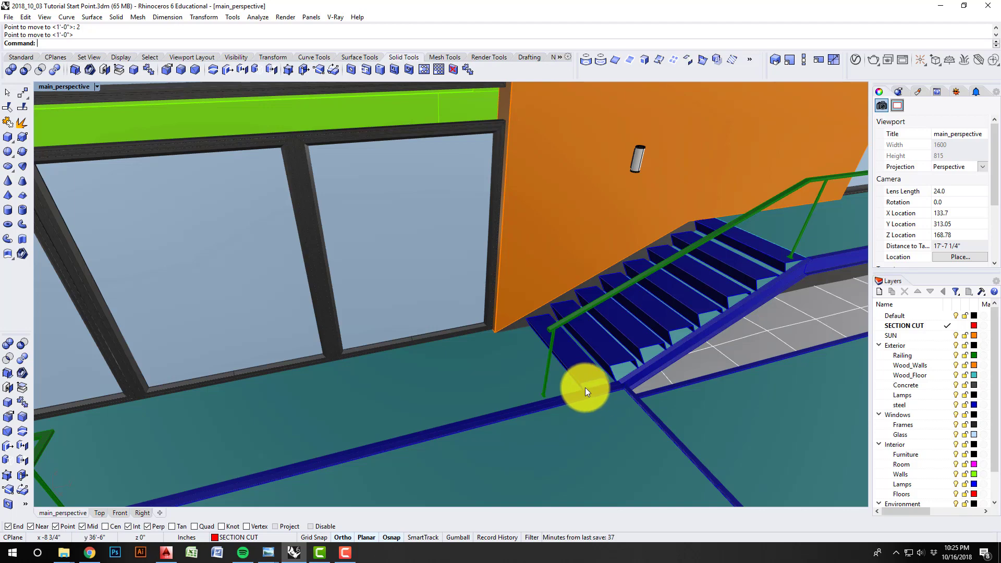
right_click_drag(599, 388, 528, 396)
Step: Pick all eight steel stair treads from bottom to top, then clear the selection
left_click(503, 392)
left_click(520, 373)
left_click(543, 354)
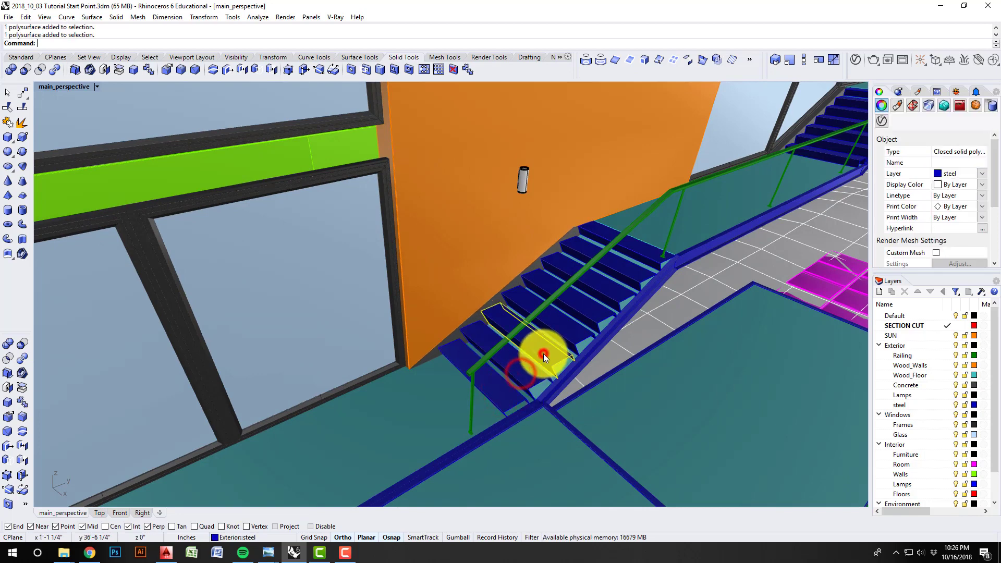
left_click(575, 333)
left_click(587, 313)
left_click(610, 292)
left_click(626, 271)
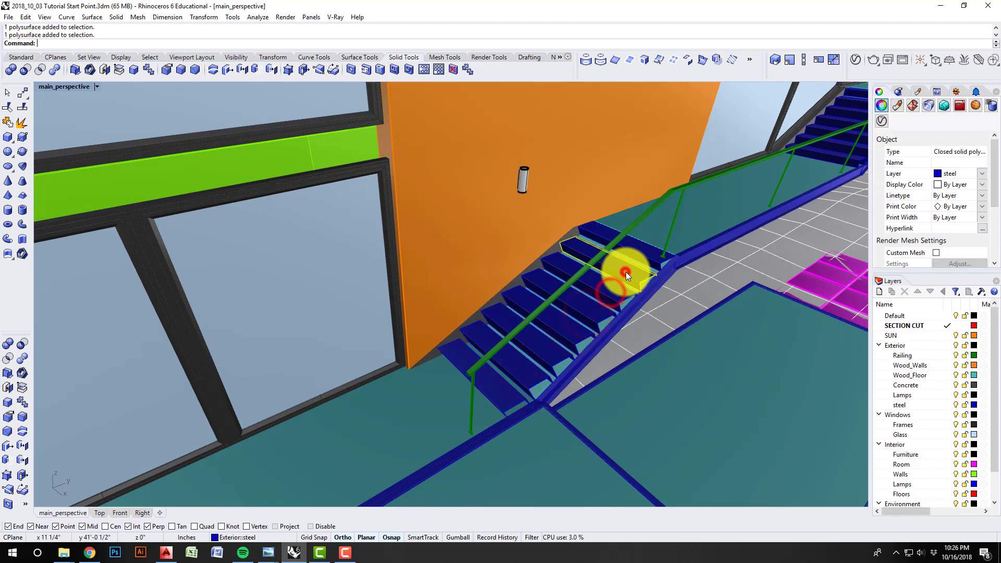
left_click(641, 254)
right_click_drag(552, 299, 499, 380)
key("Escape")
Step: Orbit and zoom the view for a clearer look at the staircase
right_click_drag(542, 330, 495, 395)
scroll(532, 267, "up", 3)
scroll(550, 250, "down", 4)
scroll(499, 383, "down", 2)
scroll(499, 390, "up", 7)
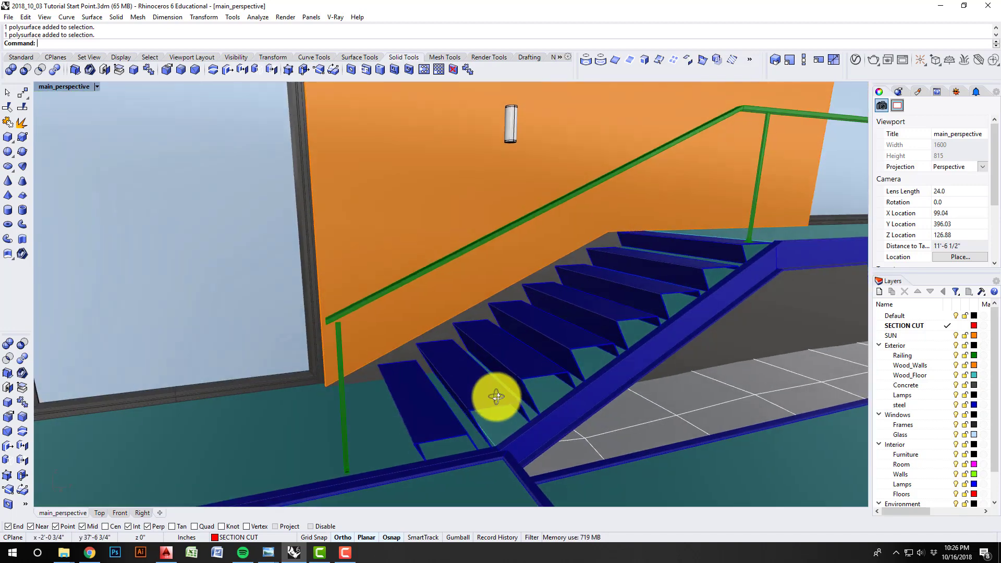
scroll(484, 396, "down", 4)
scroll(457, 392, "down", 6)
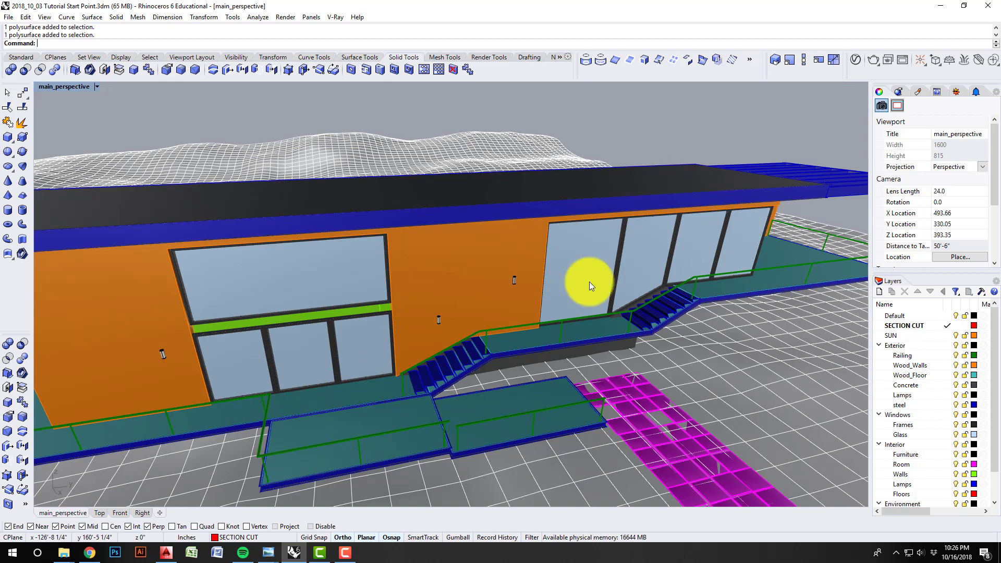
scroll(378, 388, "up", 6)
scroll(467, 395, "up", 6)
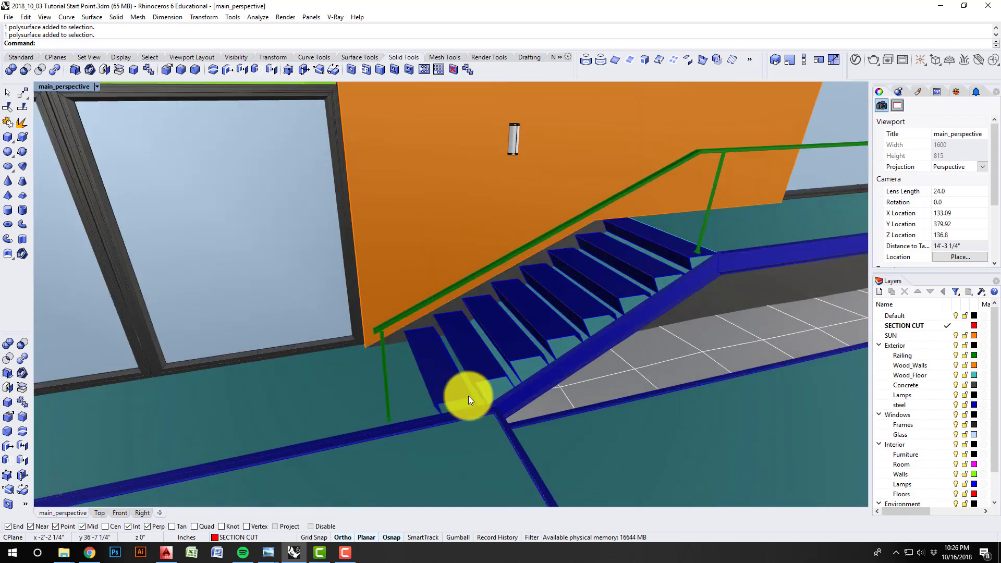
mouse_move(467, 396)
right_mouse_down()
mouse_move(461, 388)
mouse_move(471, 383)
mouse_move(461, 386)
right_mouse_up()
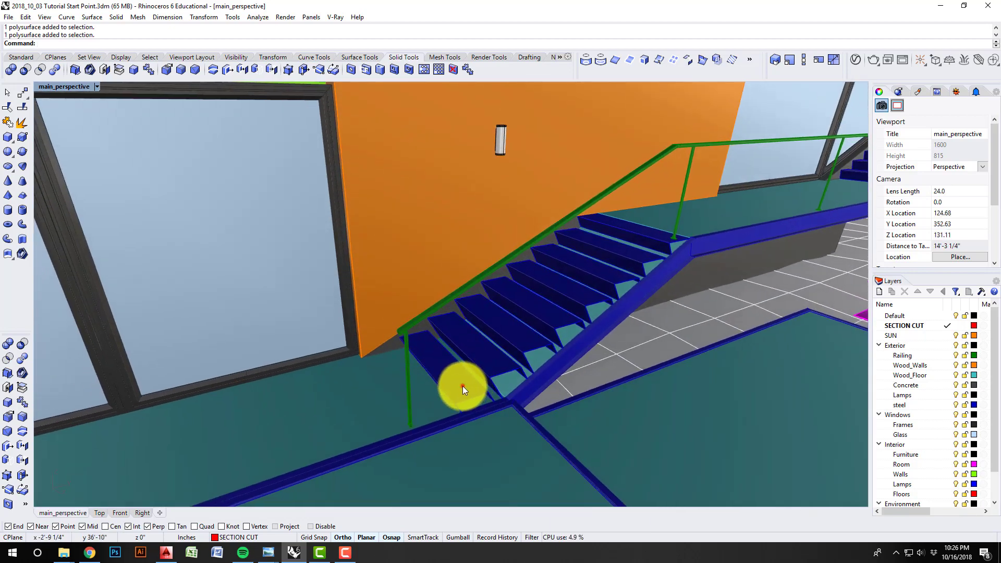
Step: Select the lower seven stair treads and combine them with Group
left_click(462, 386)
left_click(498, 358, "shift")
left_click(517, 342, "shift")
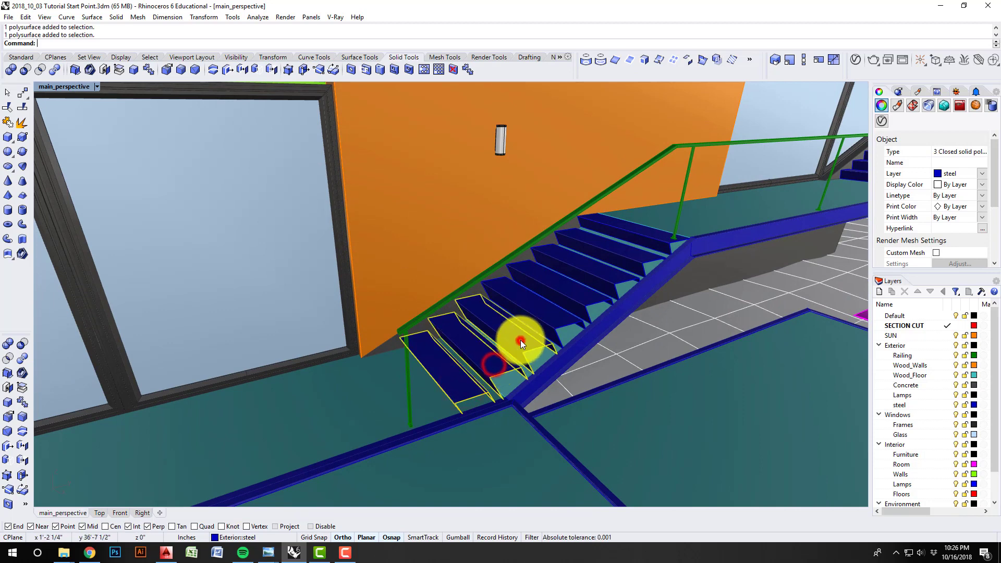
left_click(552, 310, "shift")
left_click(570, 297, "shift")
left_click(596, 274, "shift")
left_click(623, 248, "shift")
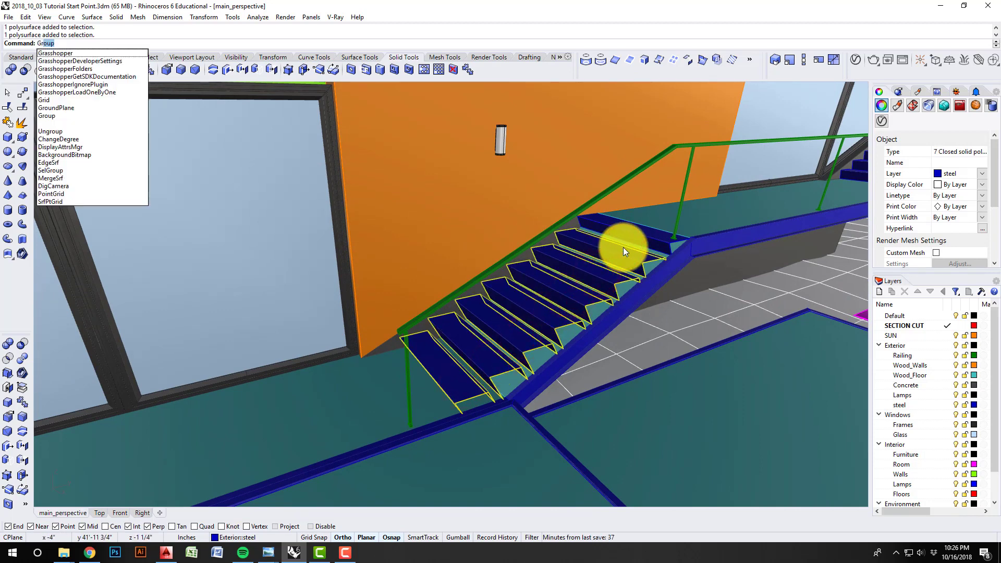
key("BackSpace")
key("BackSpace")
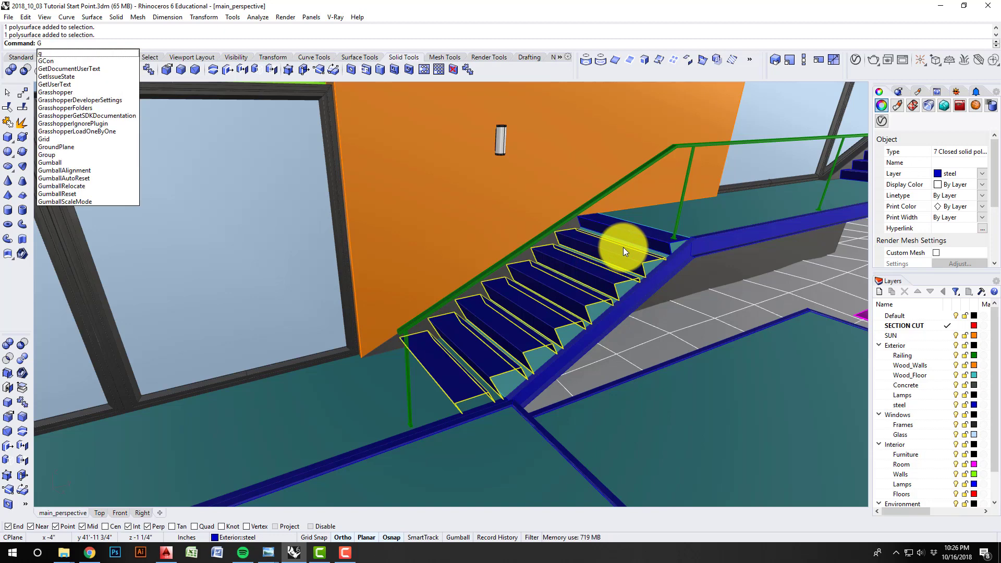
type("up")
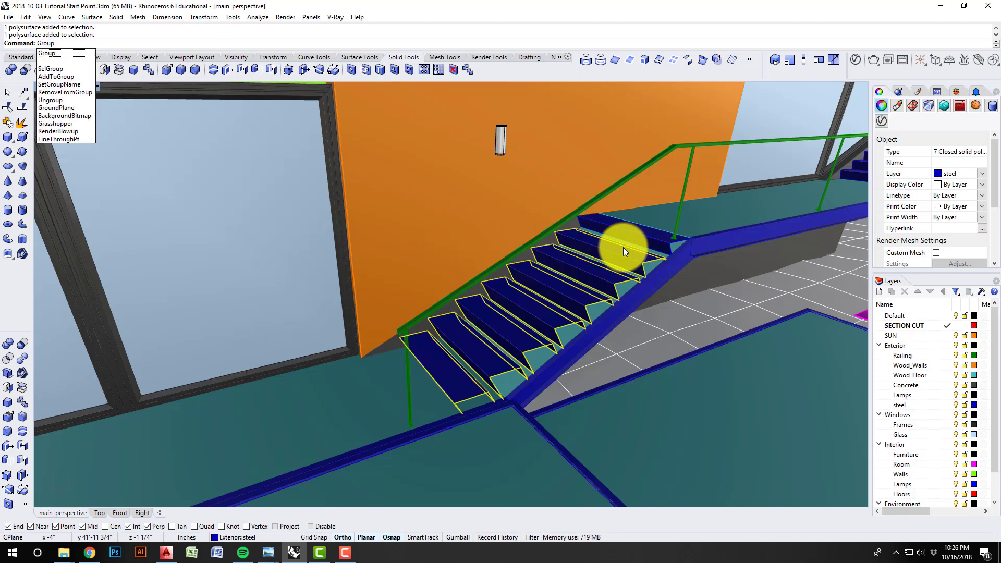
key("Return")
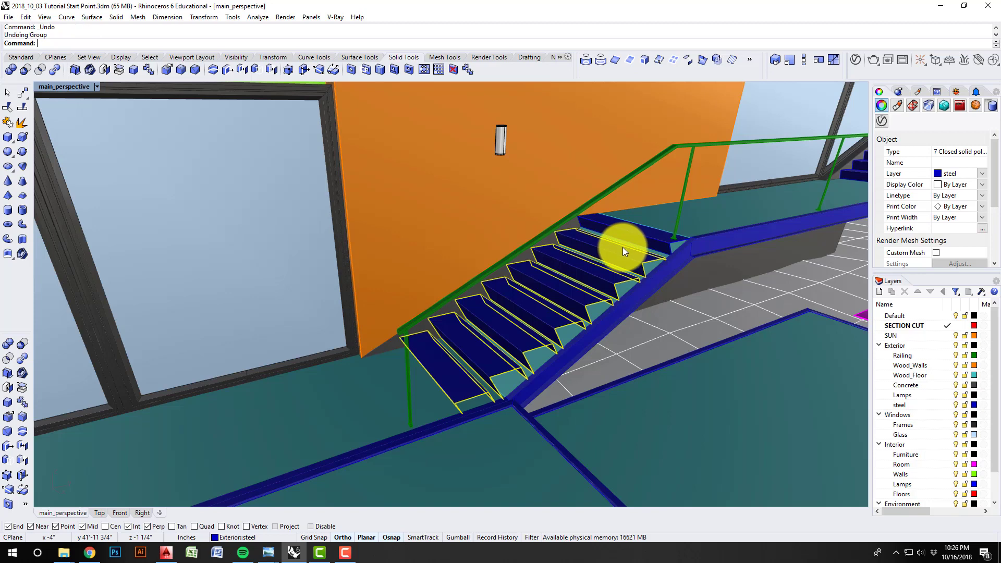
Step: Add the top tread and regroup so all eight treads form one group
left_click(642, 236, "shift")
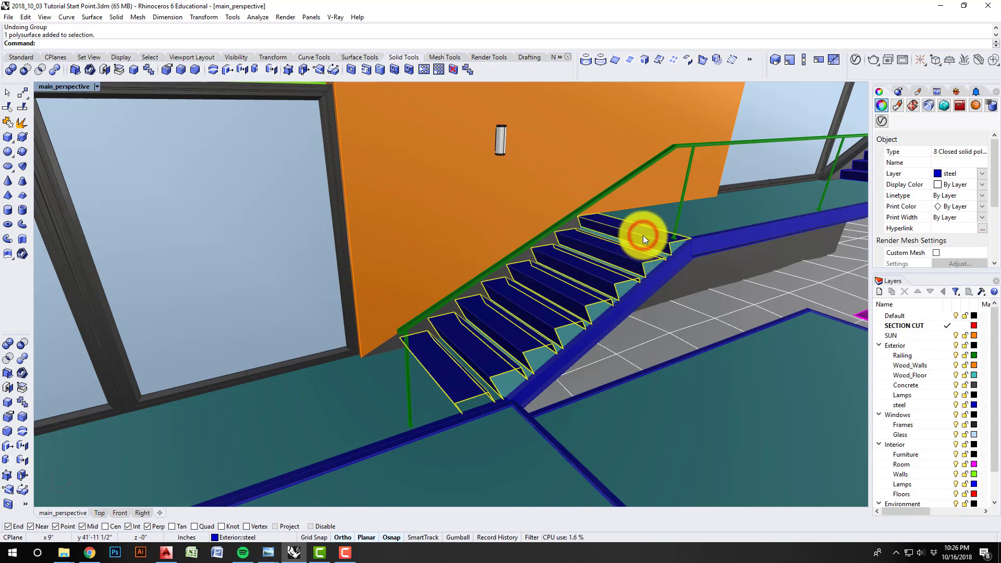
key("Return")
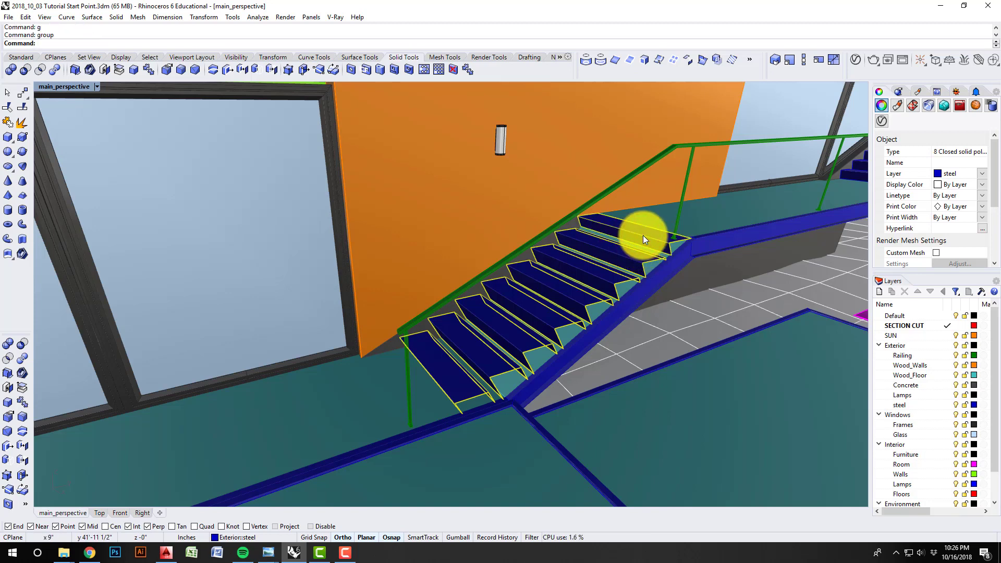
right_click_drag(581, 351, 565, 376)
left_click(564, 377)
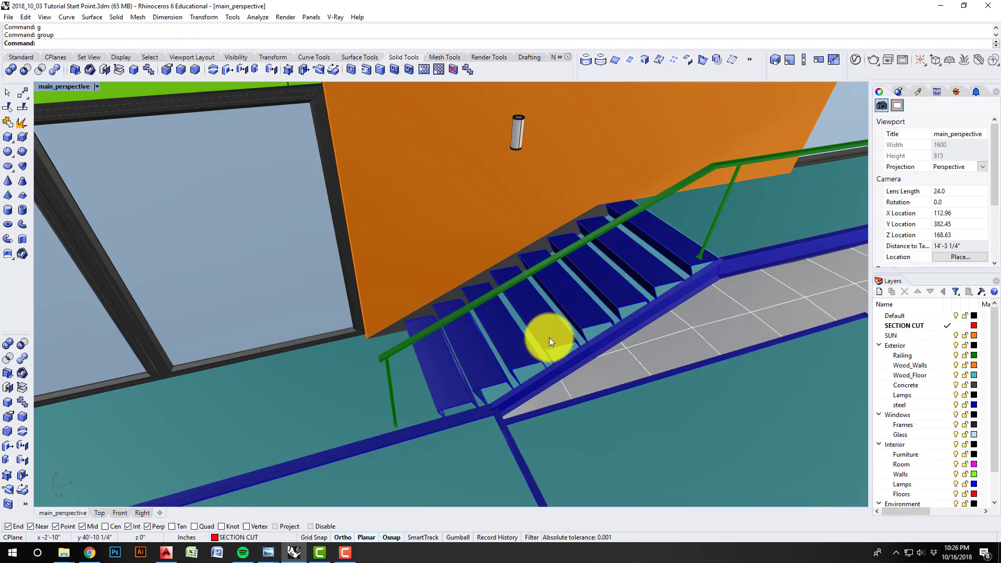
left_click(548, 331)
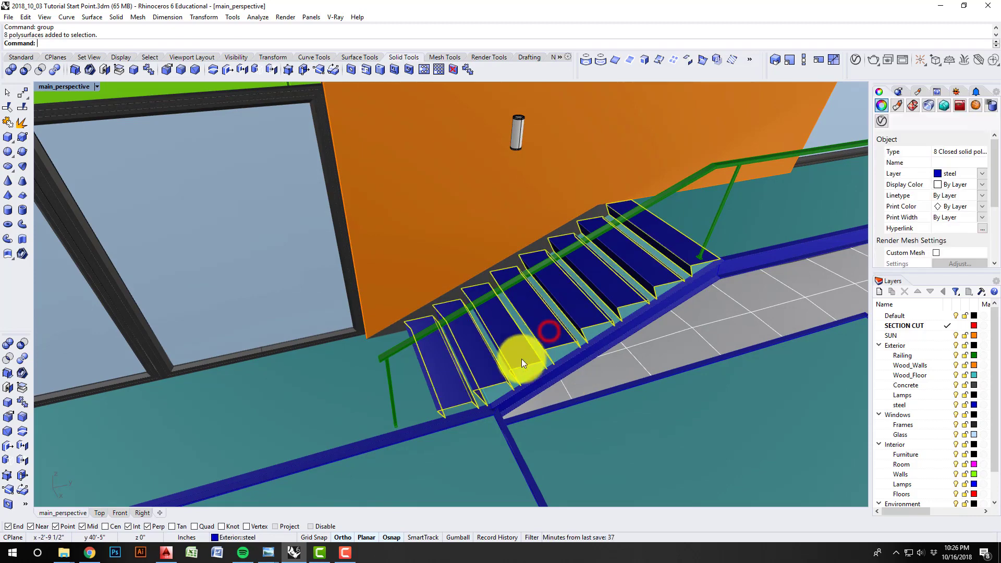
right_click_drag(558, 328, 505, 323)
scroll(495, 371, "up", 5)
scroll(574, 339, "up", 4)
key("Escape")
left_click(499, 308)
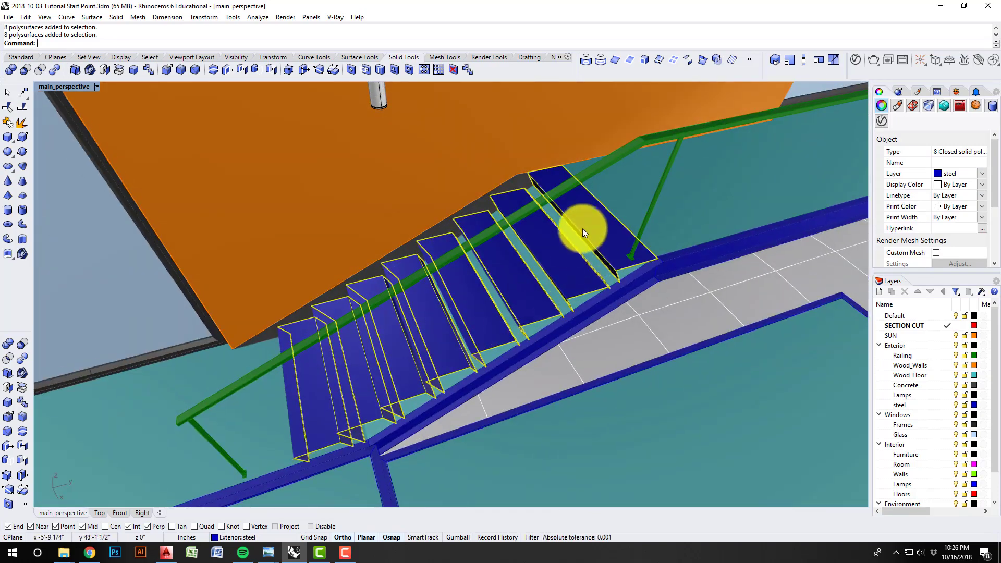
right_click_drag(583, 228, 621, 276)
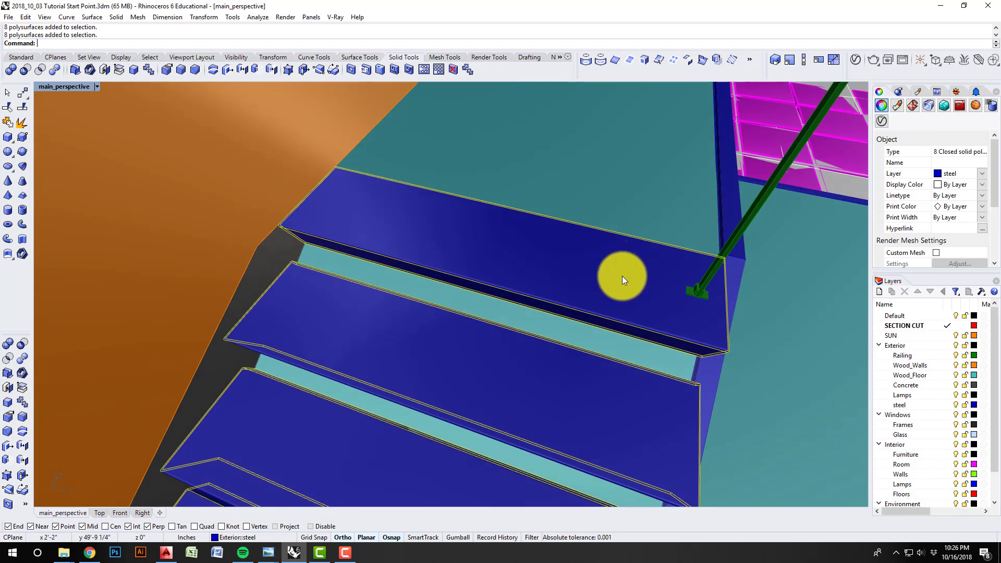
left_click(805, 60)
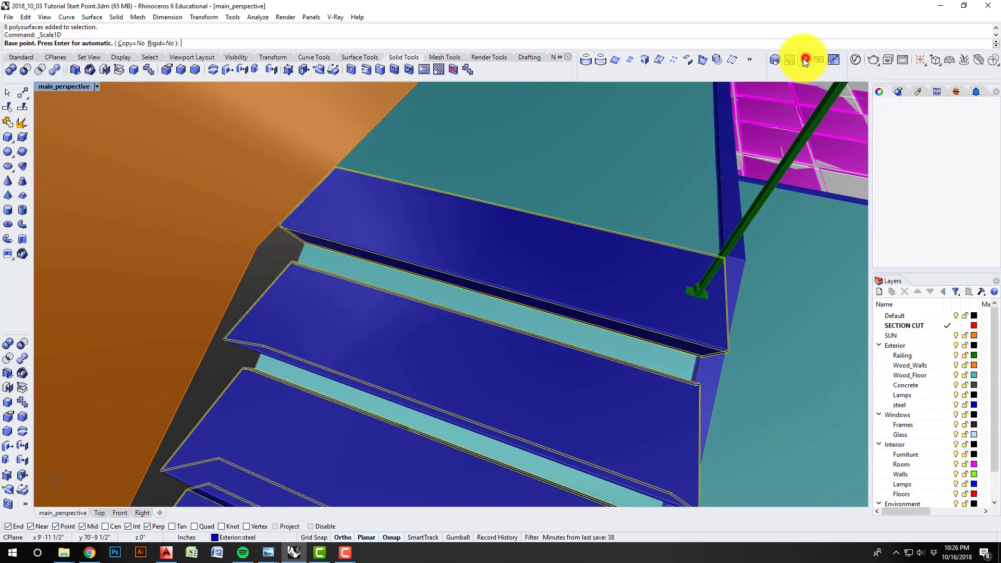
left_click(334, 162)
scroll(731, 261, "up", 4)
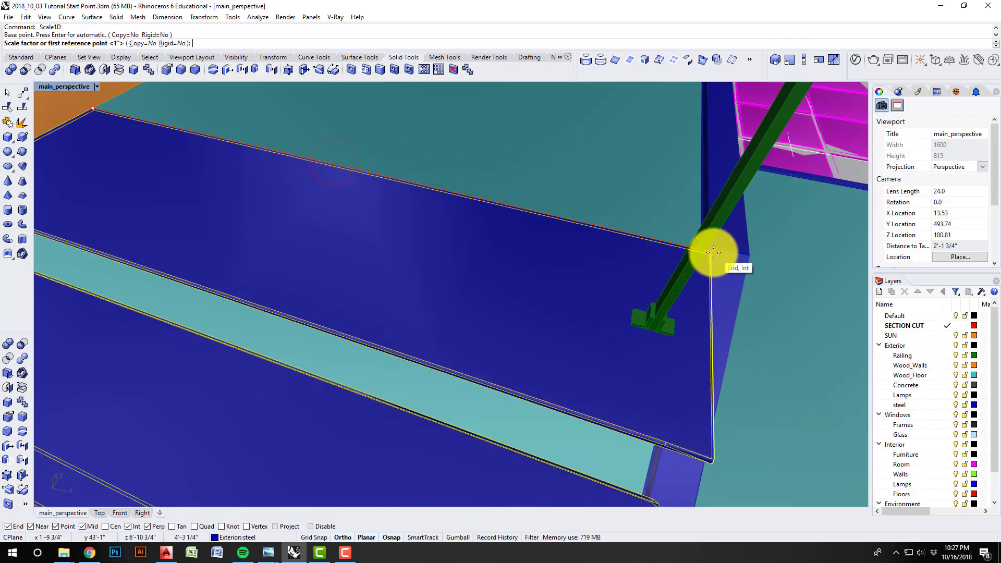
left_click(710, 251)
scroll(675, 234, "up", 2)
scroll(567, 212, "down", 5)
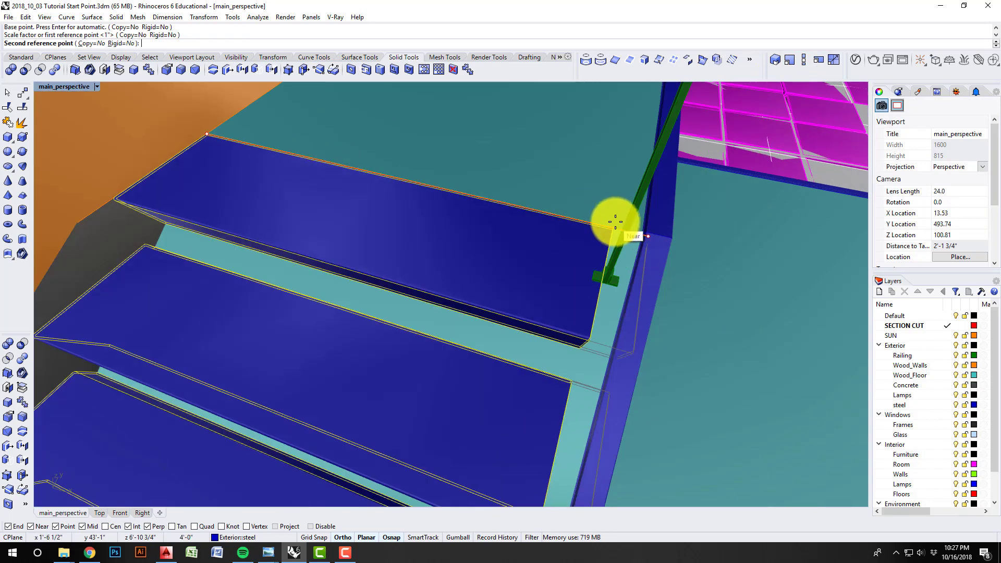
scroll(614, 219, "up", 4)
left_click(611, 214)
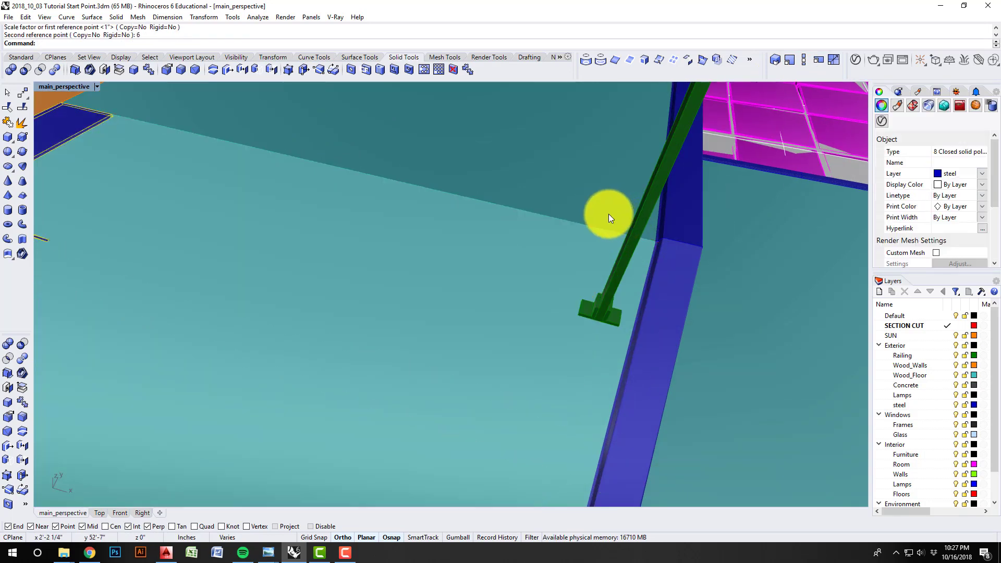
key("ctrl+z")
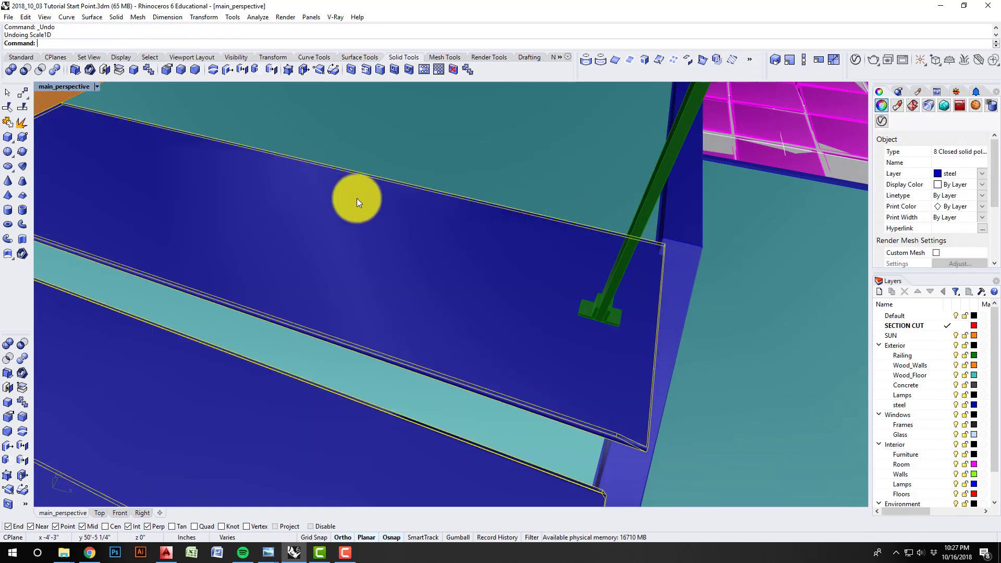
key("Return")
left_click(61, 103)
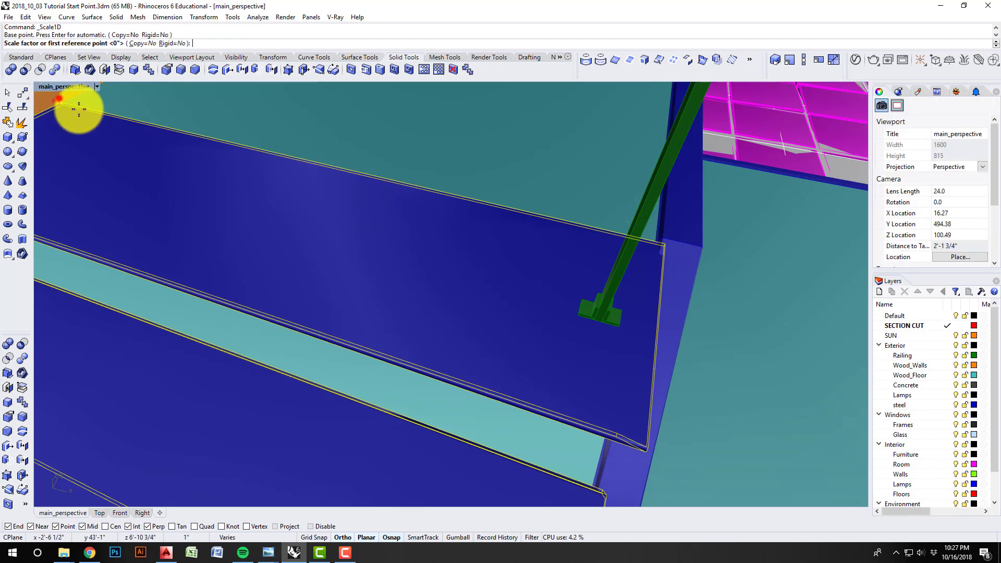
left_click(667, 243)
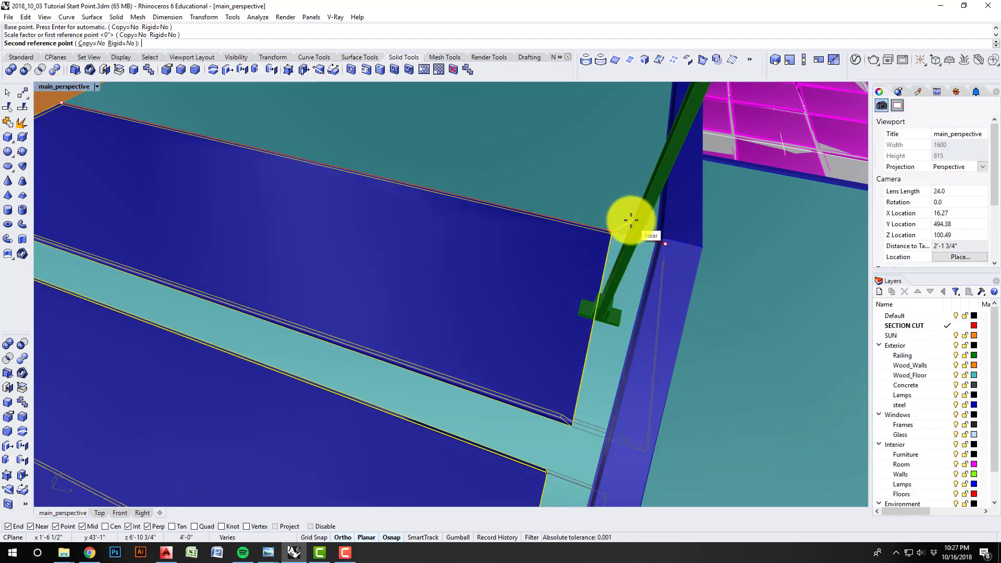
left_click(641, 230)
right_click_drag(627, 230, 560, 327)
right_click_drag(565, 375, 507, 390)
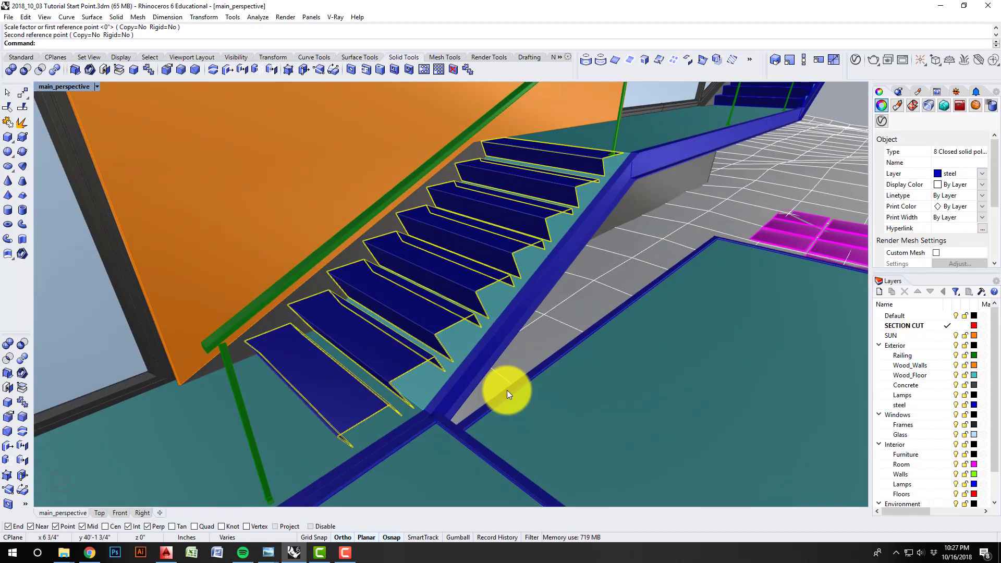
key("ctrl+z")
right_click_drag(620, 256, 612, 279)
key("Escape")
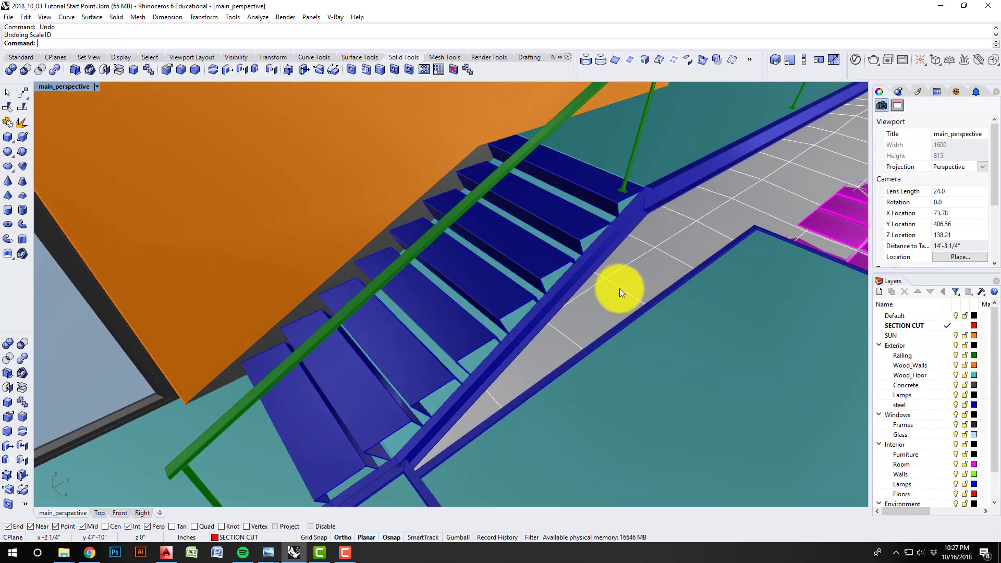
right_click_drag(619, 289, 468, 305)
scroll(543, 281, "up", 6)
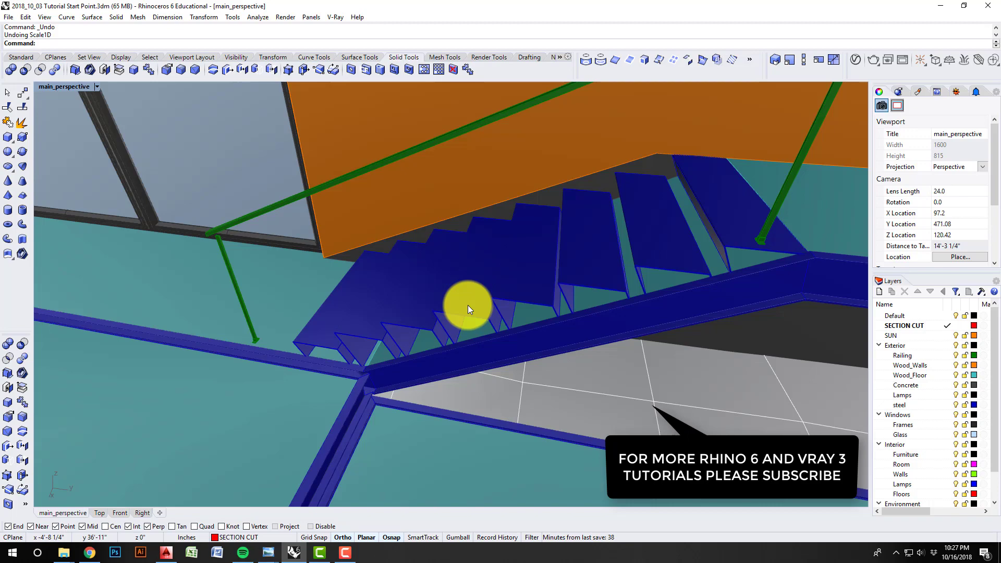
scroll(512, 330, "down", 4)
right_click_drag(490, 327, 433, 310)
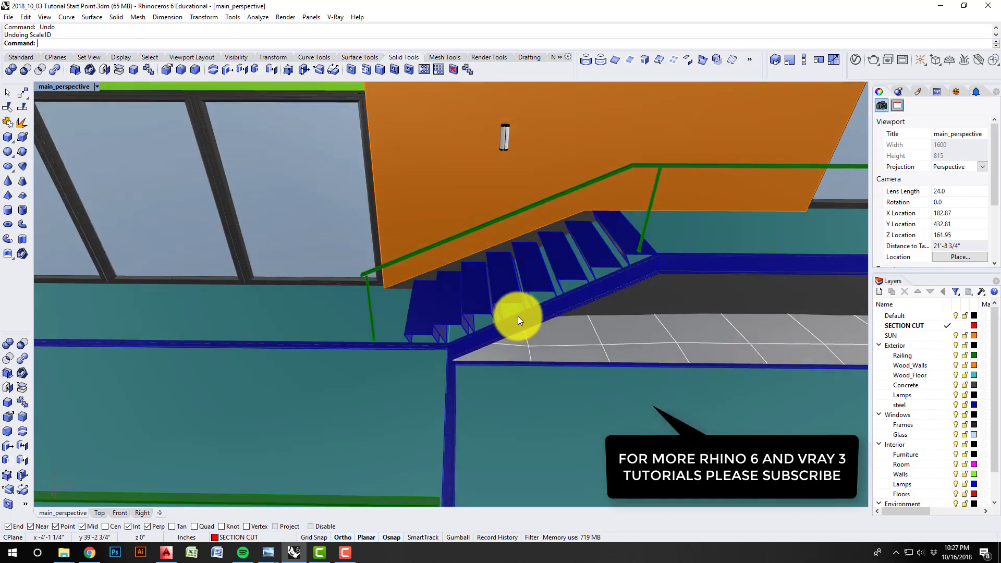
right_click_drag(517, 316, 400, 283)
right_click_drag(510, 300, 376, 313)
scroll(395, 298, "down", 2)
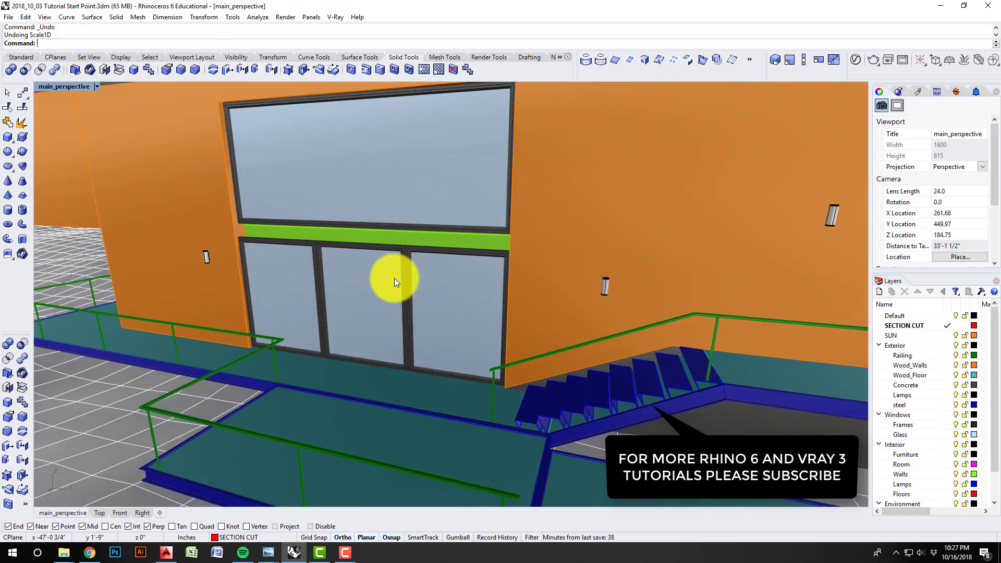
right_click_drag(427, 338, 417, 347, "shift")
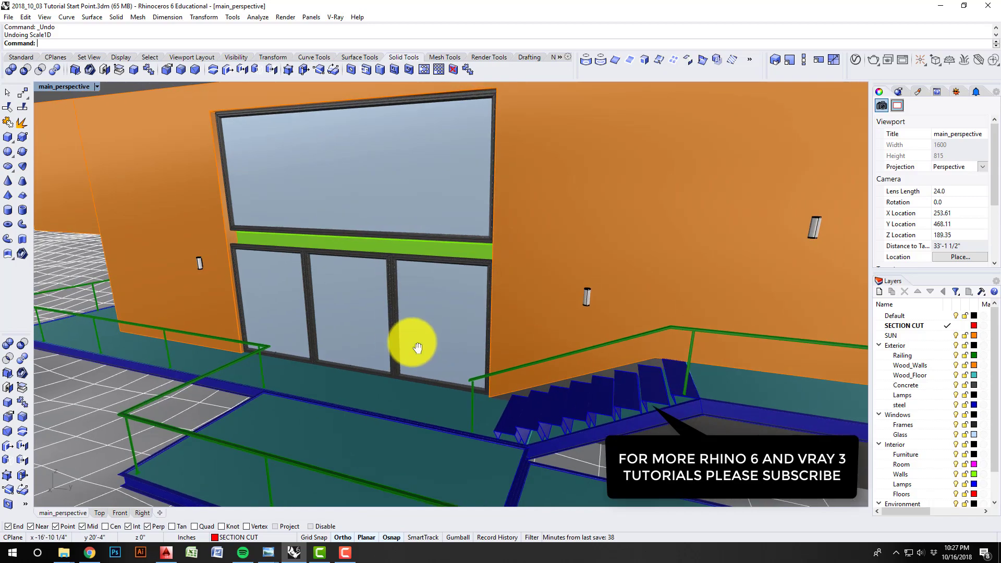